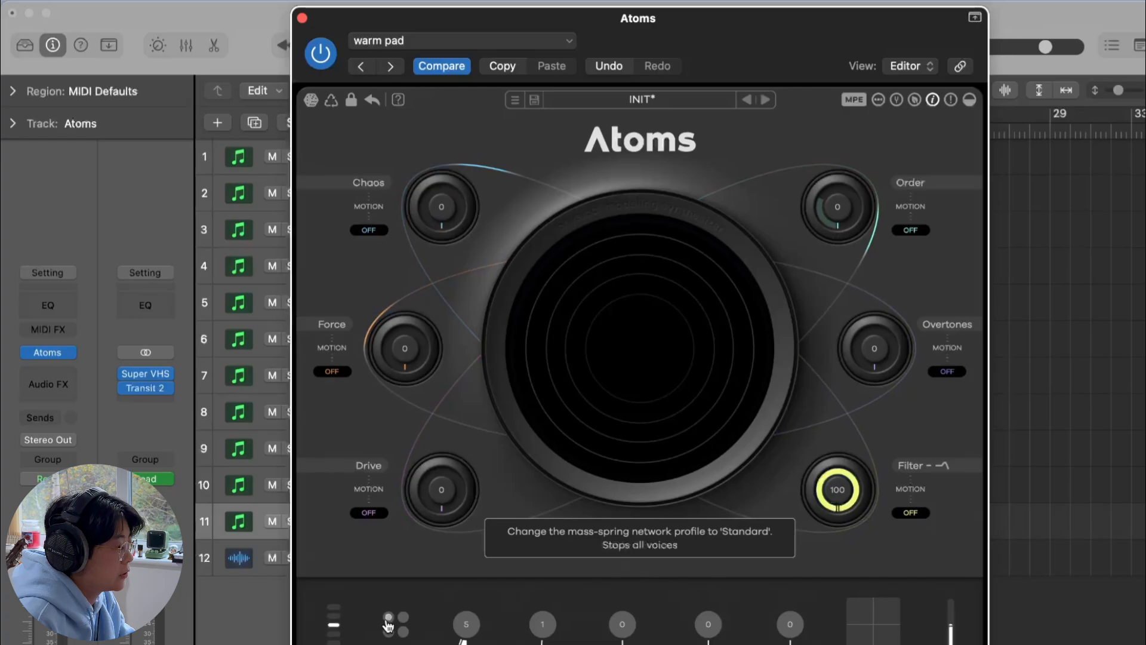
Cycle through the mass-spring network profiles, trying Standard, Inharmonic and Lo-fi before settling on the last one
{"action": "left_click", "coordinate": [404, 631]}
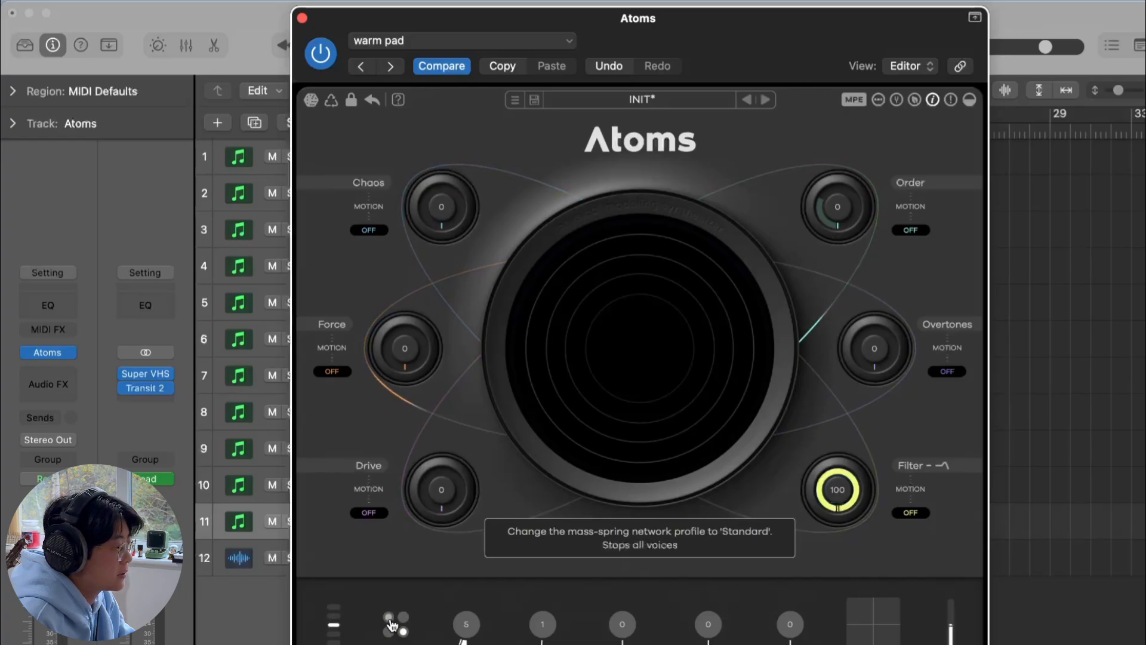
{"action": "left_click", "coordinate": [388, 619]}
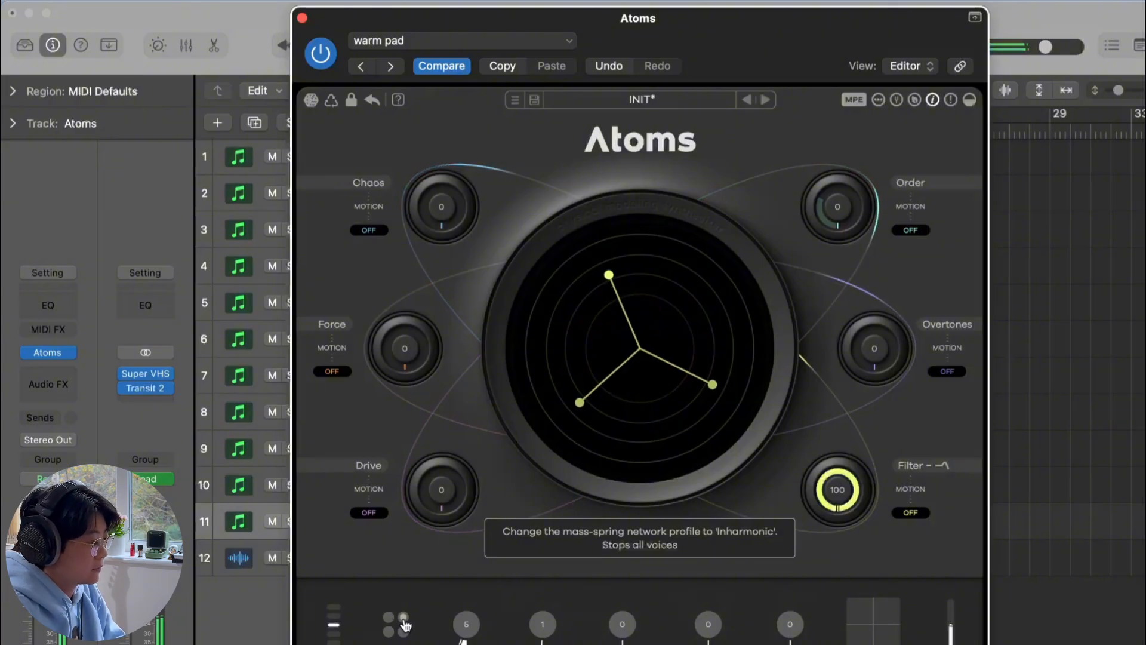
{"action": "left_click", "coordinate": [405, 623]}
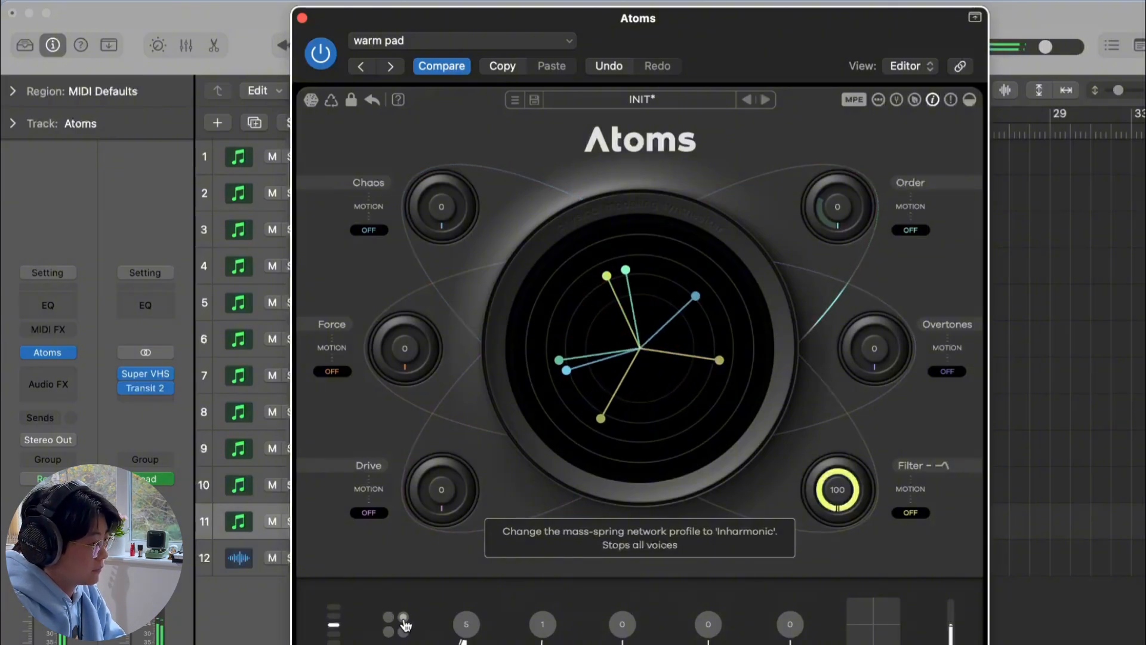
{"action": "left_click", "coordinate": [405, 624]}
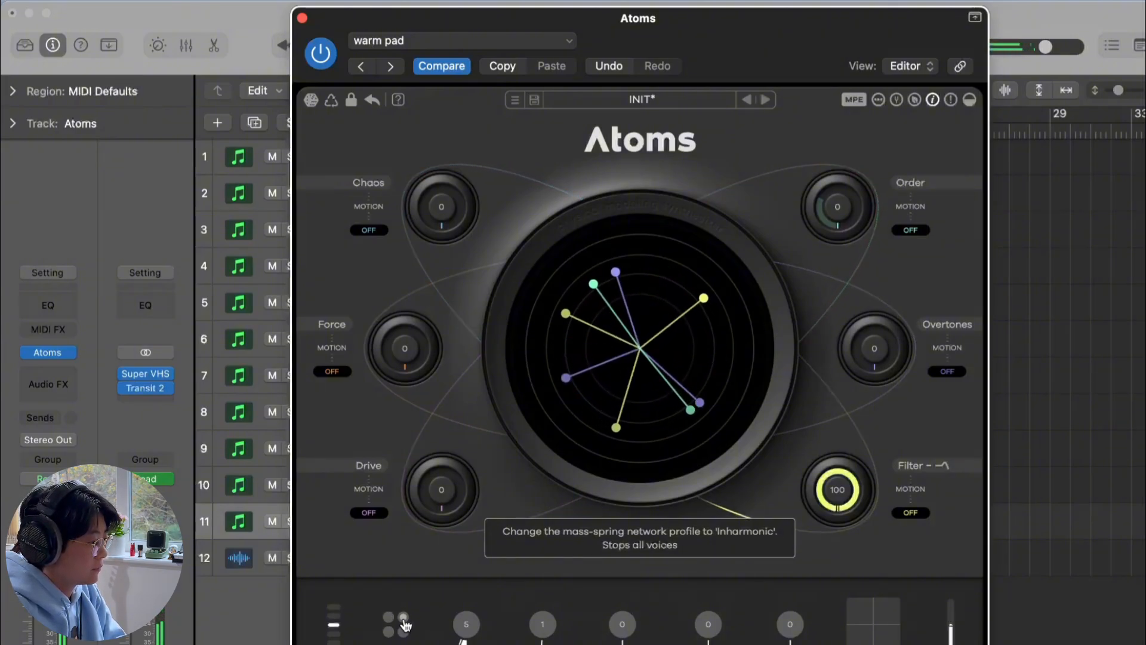
{"action": "left_click", "coordinate": [404, 621]}
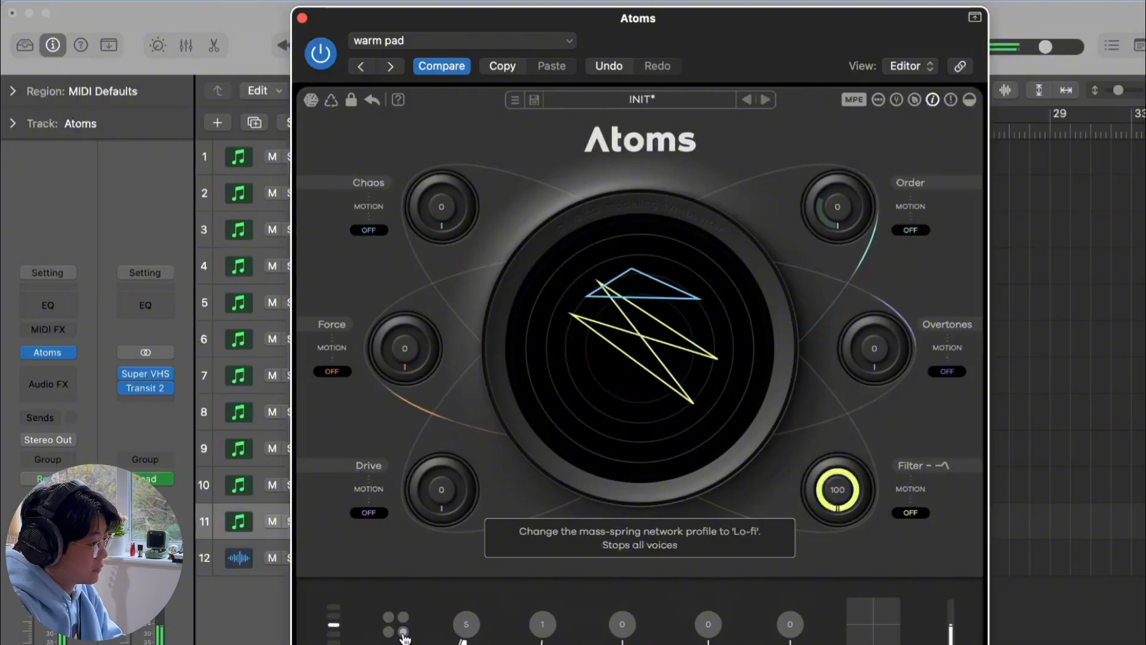
{"action": "left_click", "coordinate": [404, 634]}
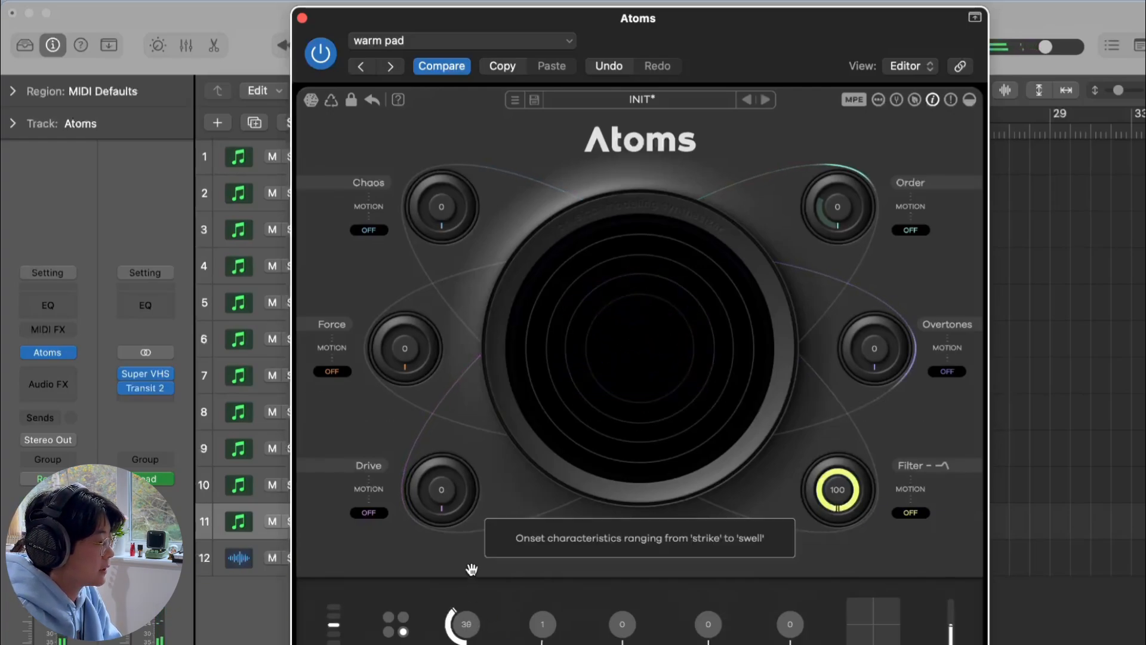
Raise the onset knob to 46 and the neighbouring bottom-row knob to 56
{"action": "left_click_drag", "start_coordinate": [471, 569], "coordinate": [476, 512]}
{"action": "left_click_drag", "start_coordinate": [541, 574], "coordinate": [542, 563]}
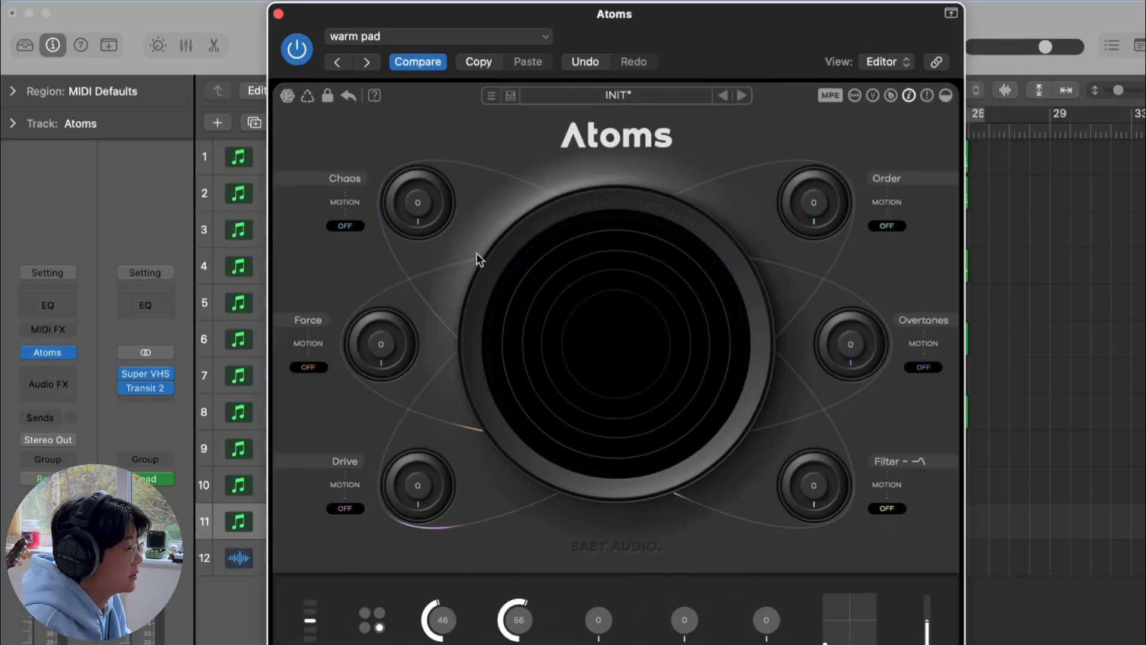
Set the Chaos knob to 77 and the Order knob to 91
{"action": "mouse_move", "coordinate": [418, 235]}
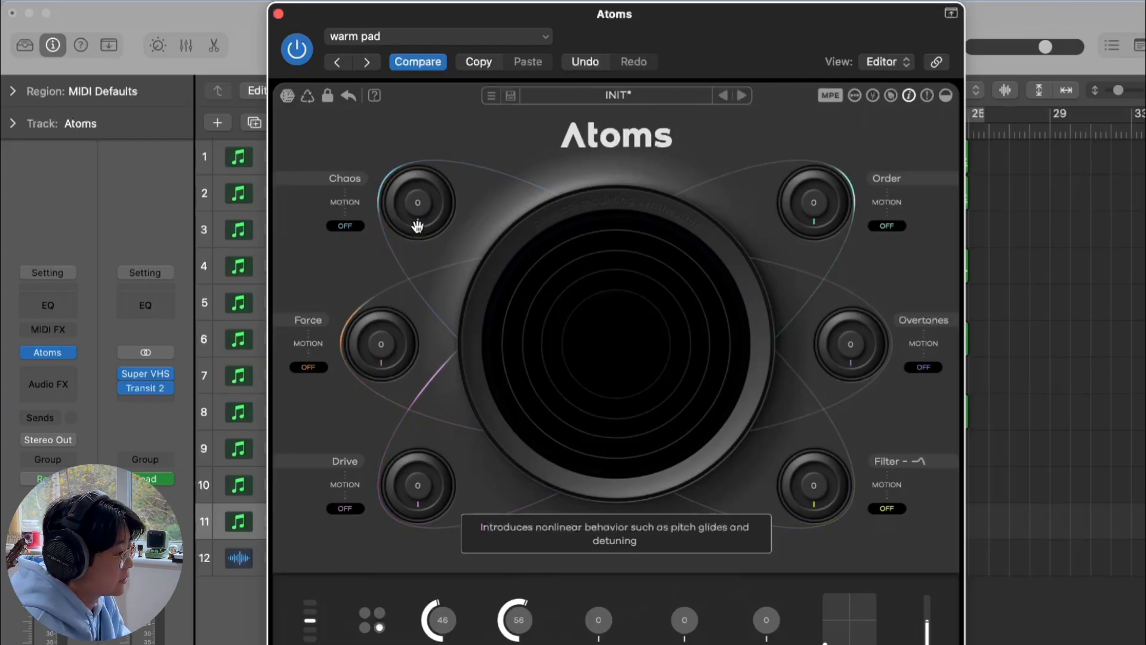
{"action": "left_click_drag", "start_coordinate": [417, 225], "coordinate": [399, 123]}
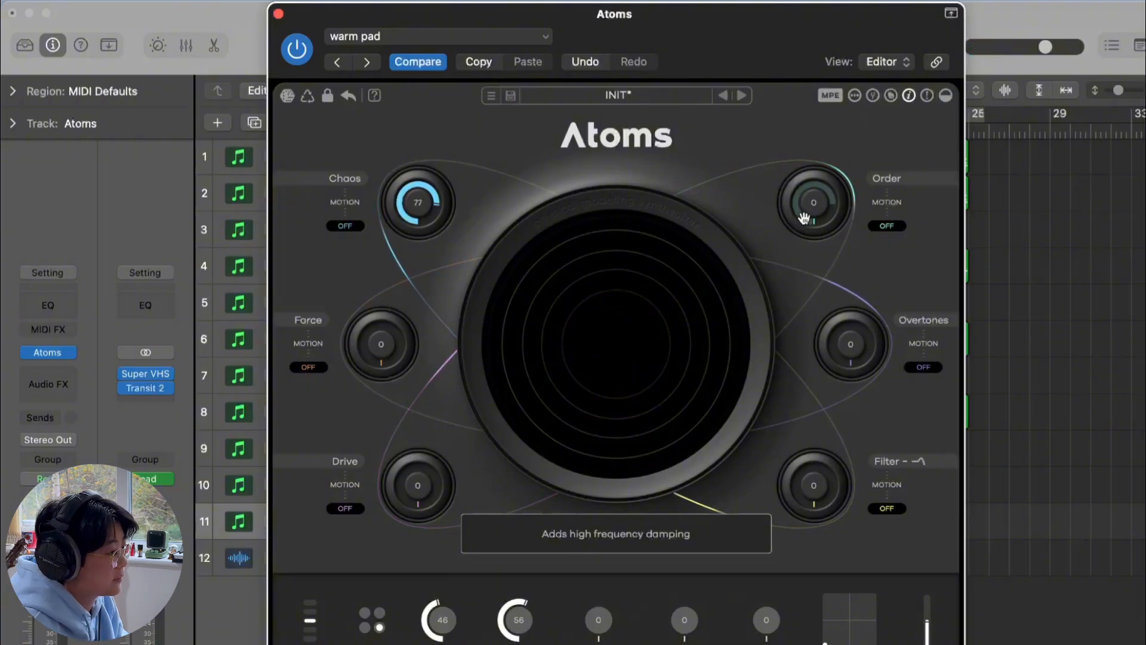
{"action": "left_click_drag", "start_coordinate": [804, 213], "coordinate": [796, 154]}
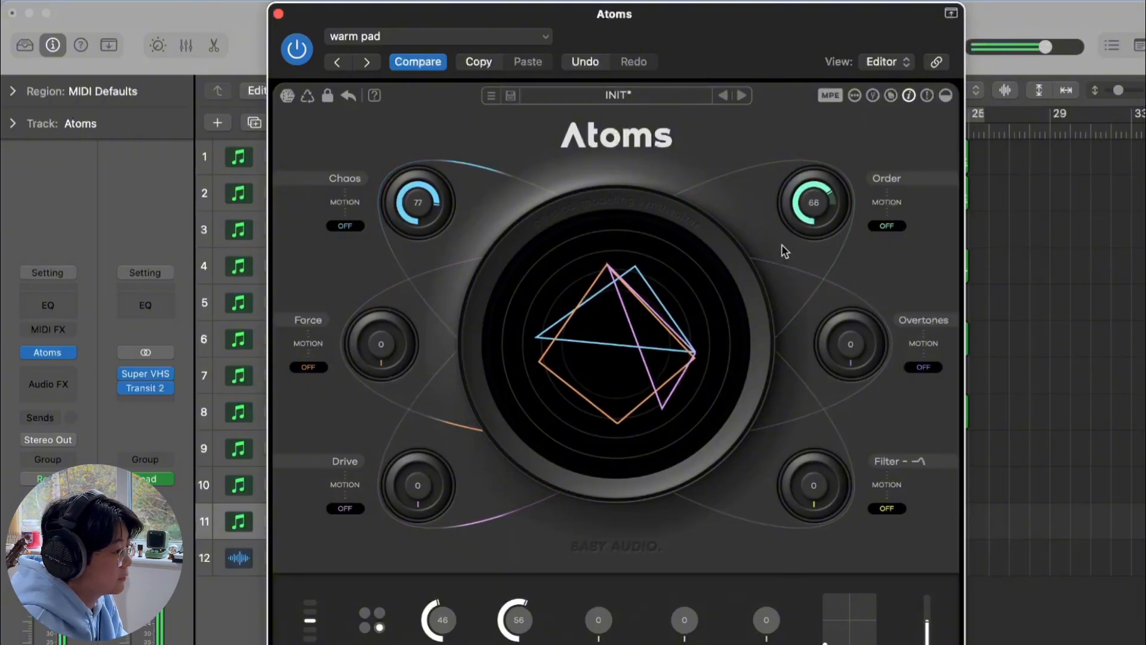
{"action": "left_click_drag", "start_coordinate": [801, 208], "coordinate": [801, 271]}
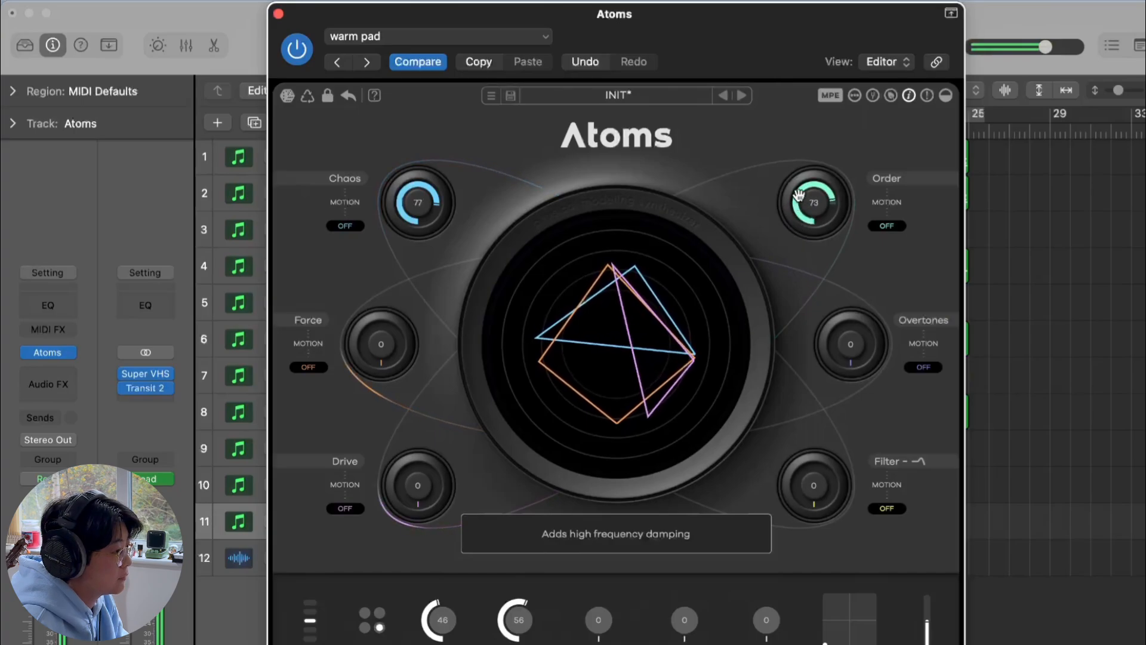
{"action": "mouse_move", "coordinate": [799, 189]}
{"action": "left_mouse_down"}
{"action": "mouse_move", "coordinate": [801, 225]}
{"action": "mouse_move", "coordinate": [787, 172]}
{"action": "left_mouse_up"}
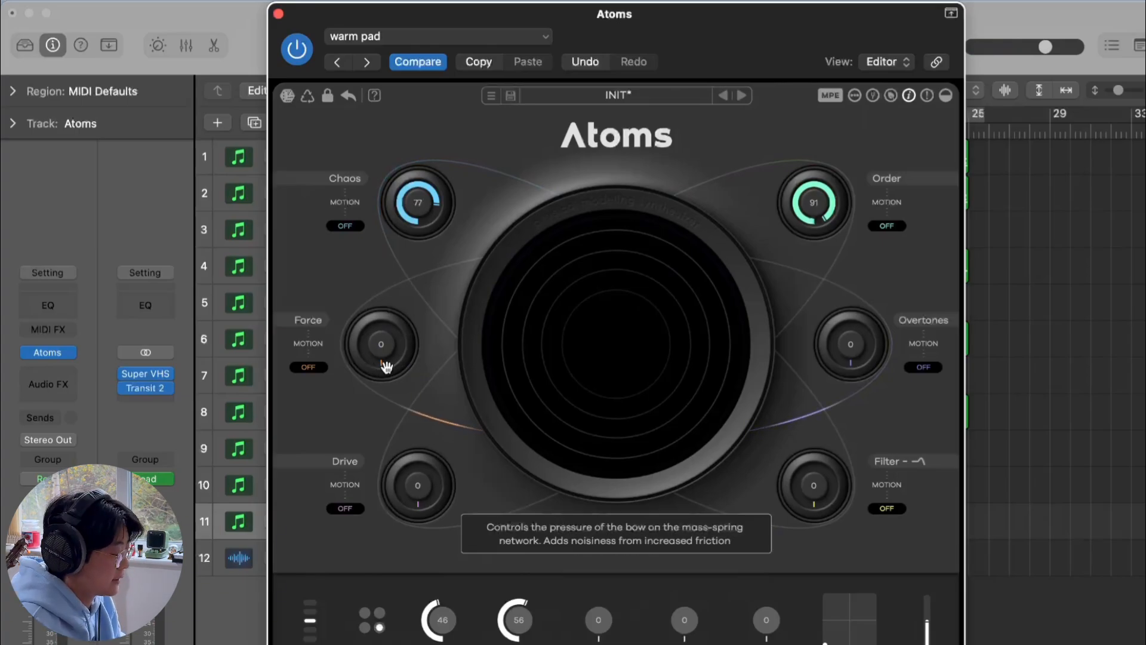
Set the Force knob to 70 and the Overtones knob to 60
{"action": "left_click_drag", "start_coordinate": [386, 366], "coordinate": [375, 254]}
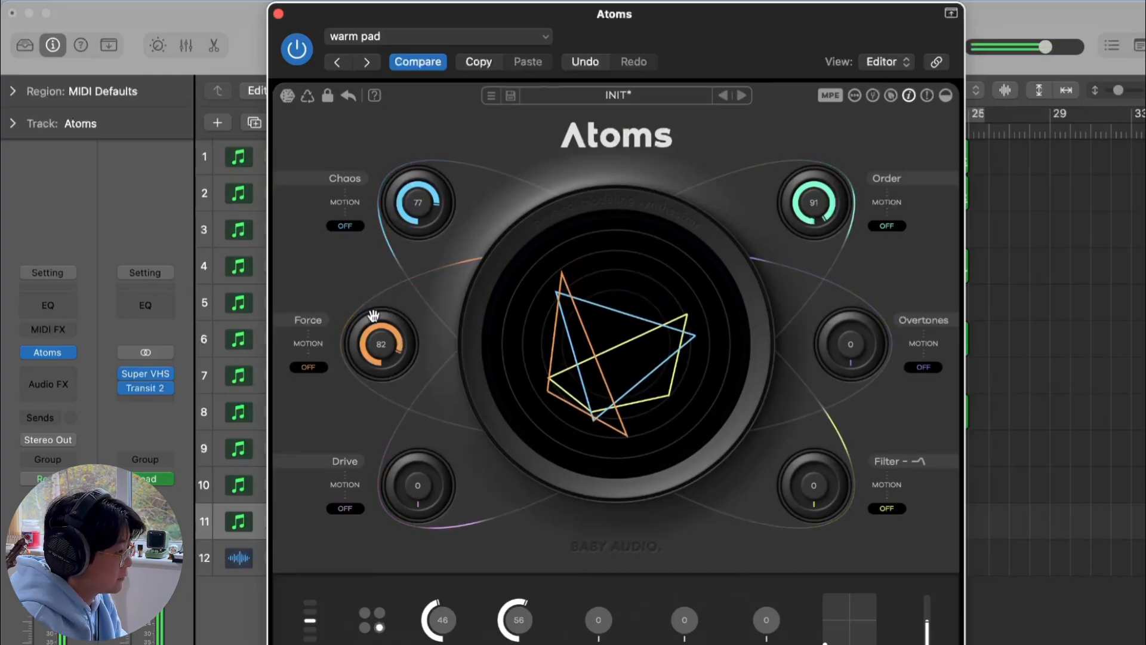
{"action": "left_click_drag", "start_coordinate": [380, 346], "coordinate": [381, 355]}
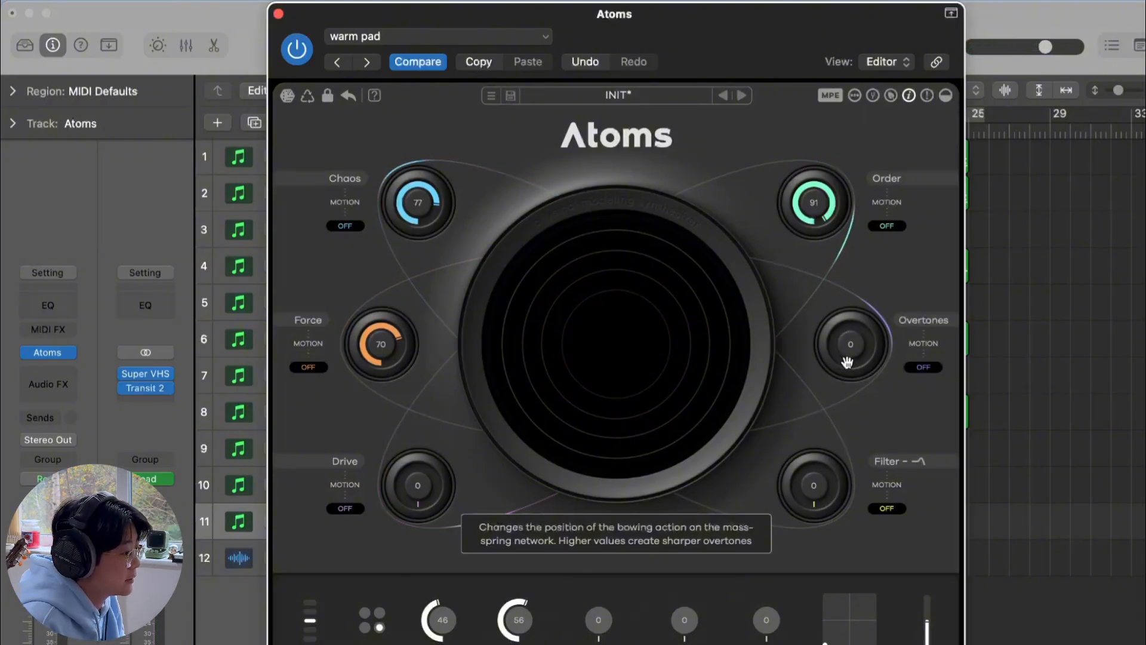
{"action": "left_click_drag", "start_coordinate": [847, 362], "coordinate": [848, 325]}
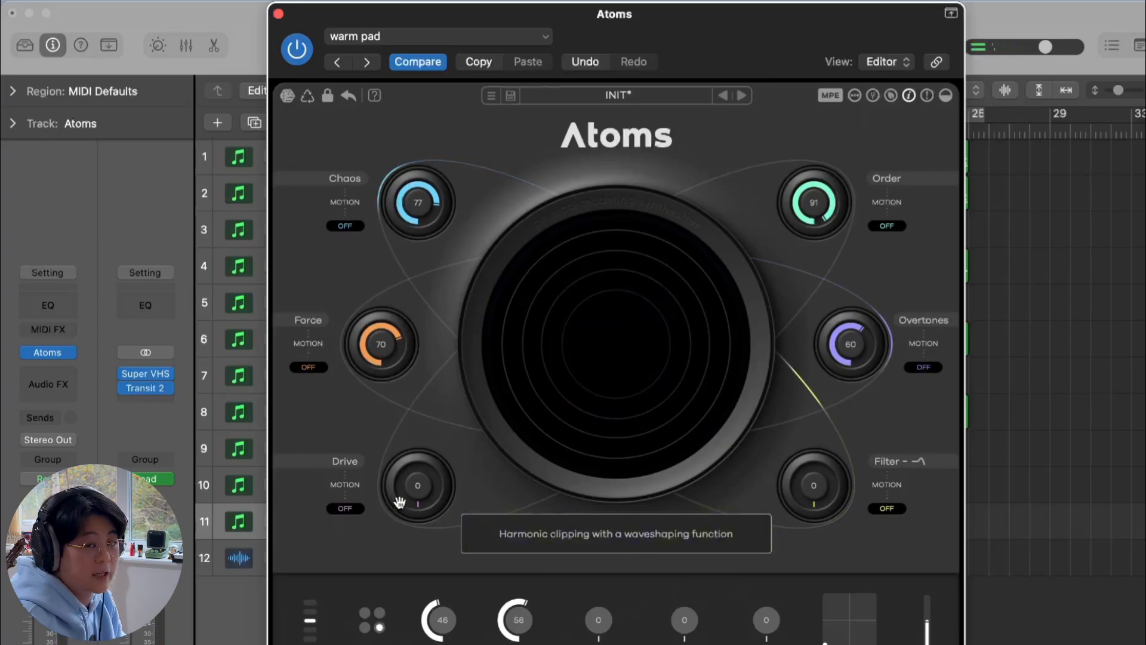
Set the Drive knob to 81 and the low-pass Filter knob to 73
{"action": "left_click_drag", "start_coordinate": [401, 503], "coordinate": [384, 385]}
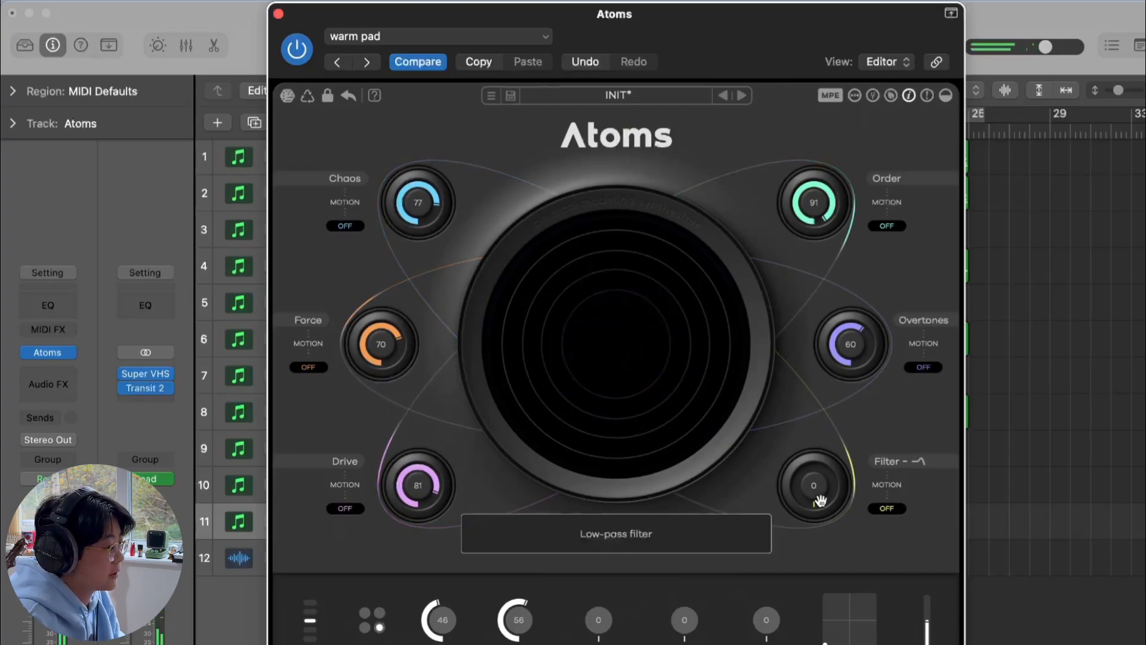
{"action": "left_click_drag", "start_coordinate": [821, 502], "coordinate": [809, 458]}
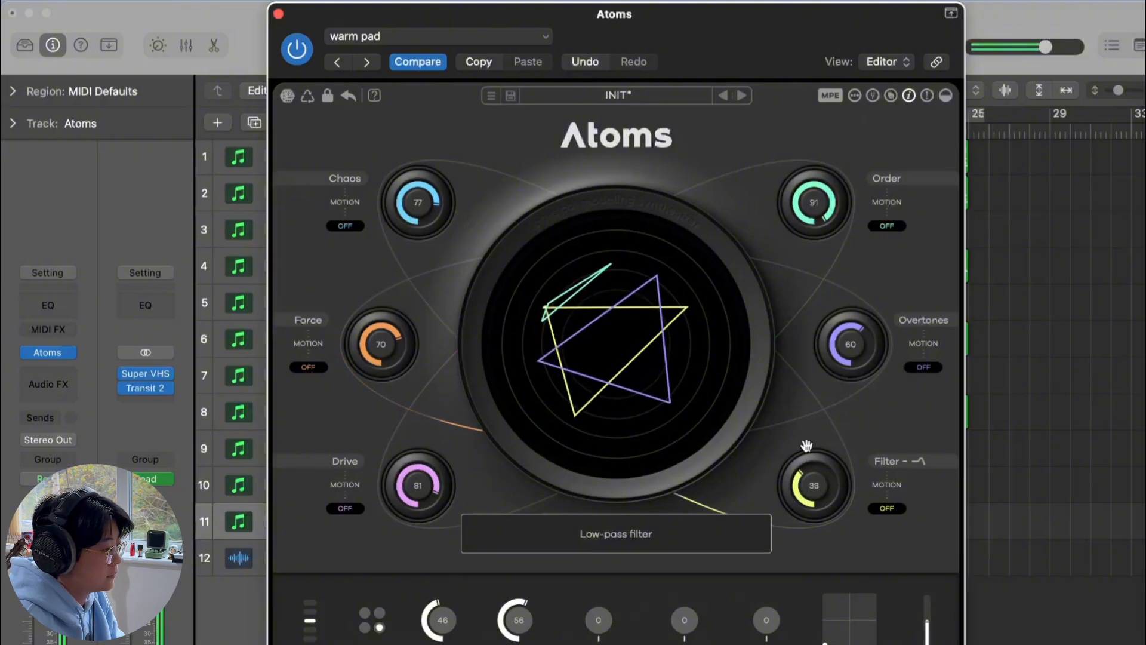
{"action": "left_click_drag", "start_coordinate": [801, 407], "coordinate": [801, 402]}
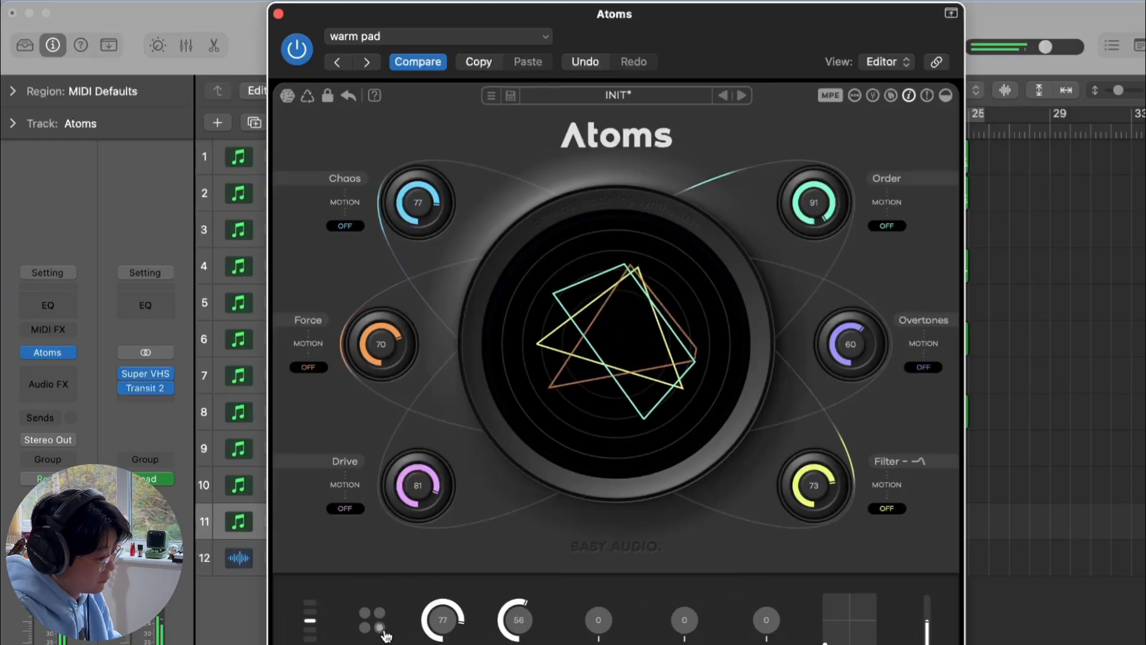
Set the second bottom-row knob to 76 and the third to 44
{"action": "left_click_drag", "start_coordinate": [506, 596], "coordinate": [519, 576]}
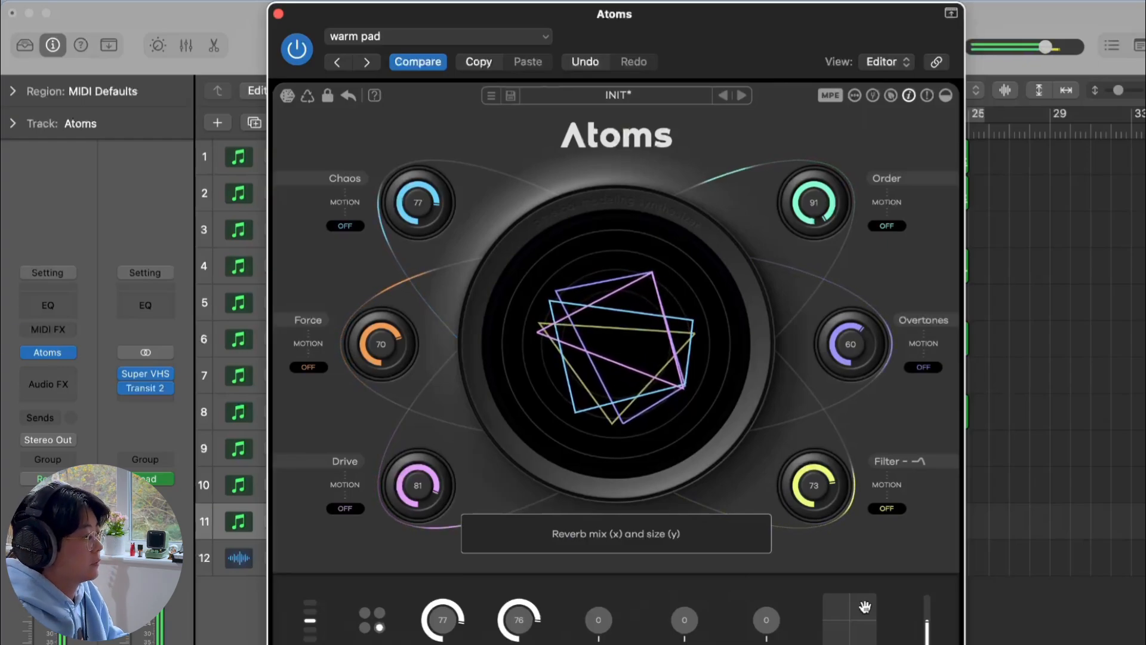
{"action": "left_click_drag", "start_coordinate": [598, 634], "coordinate": [597, 581]}
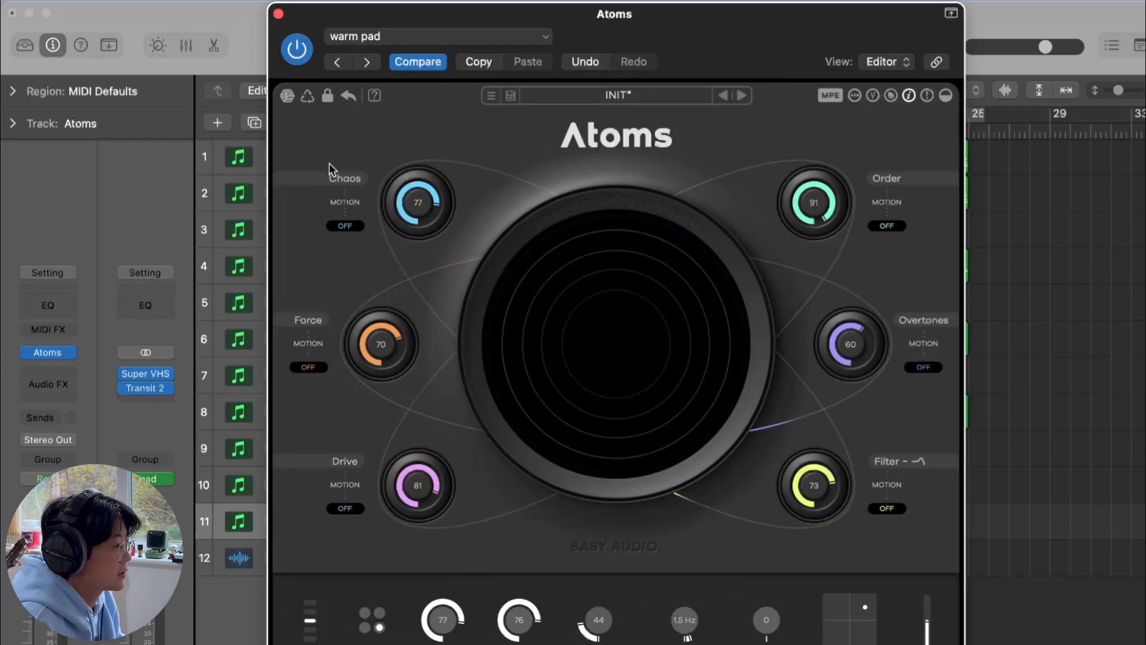
Randomize the unlocked parameters several times to generate new variations
{"action": "left_click", "coordinate": [286, 97]}
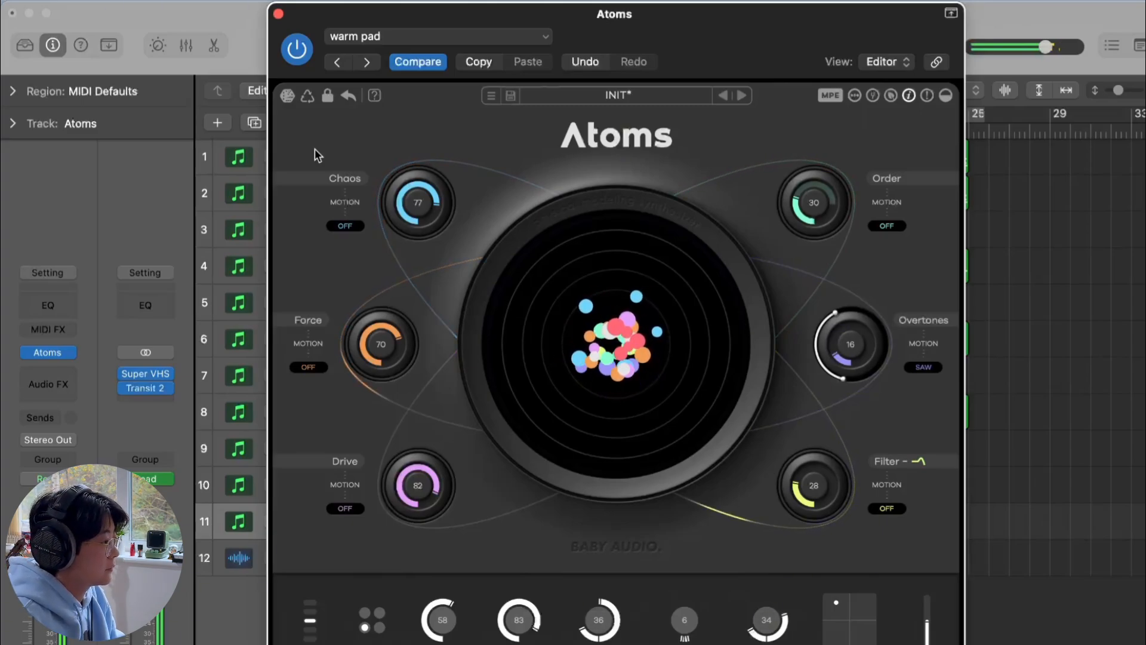
{"action": "left_click", "coordinate": [288, 97]}
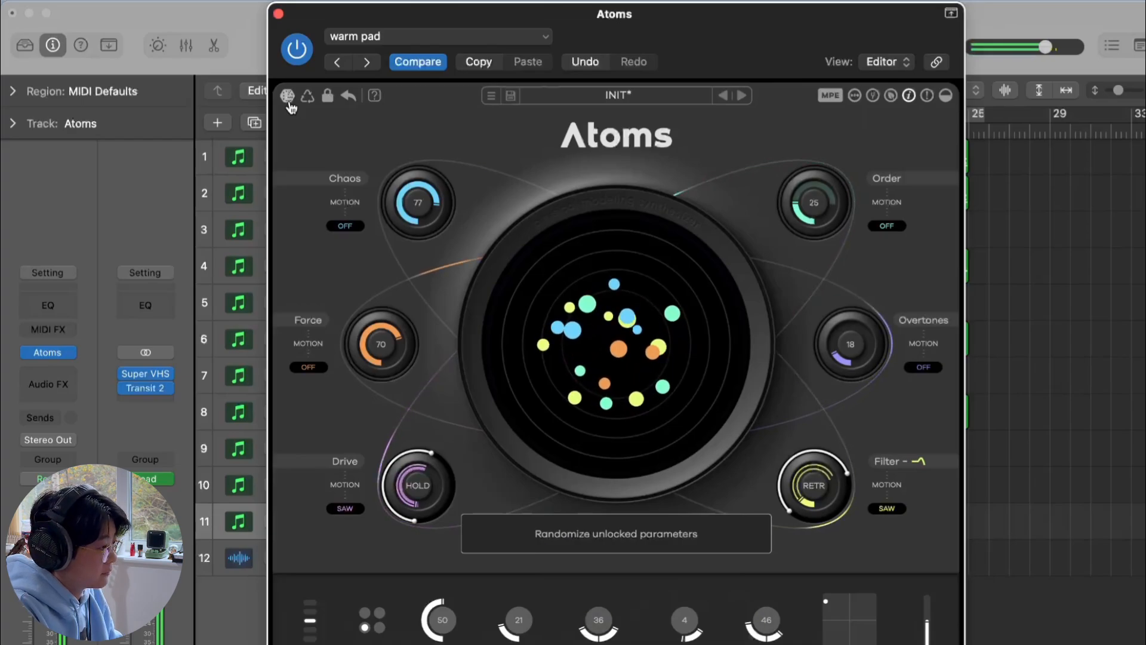
{"action": "left_click", "coordinate": [289, 105]}
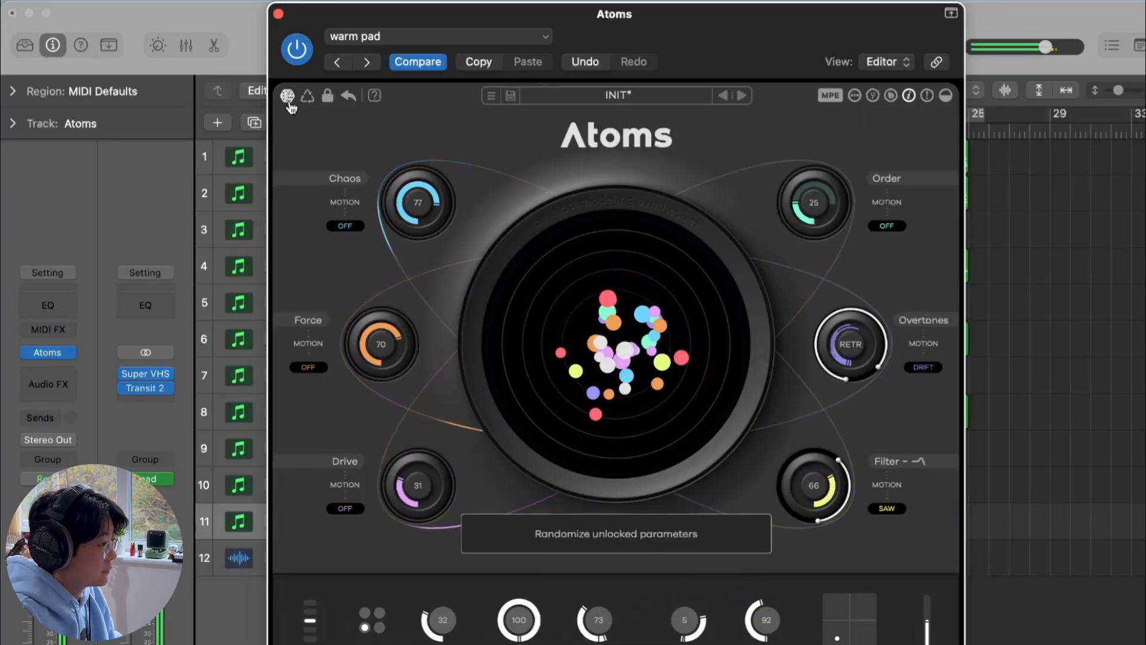
{"action": "left_click", "coordinate": [287, 96]}
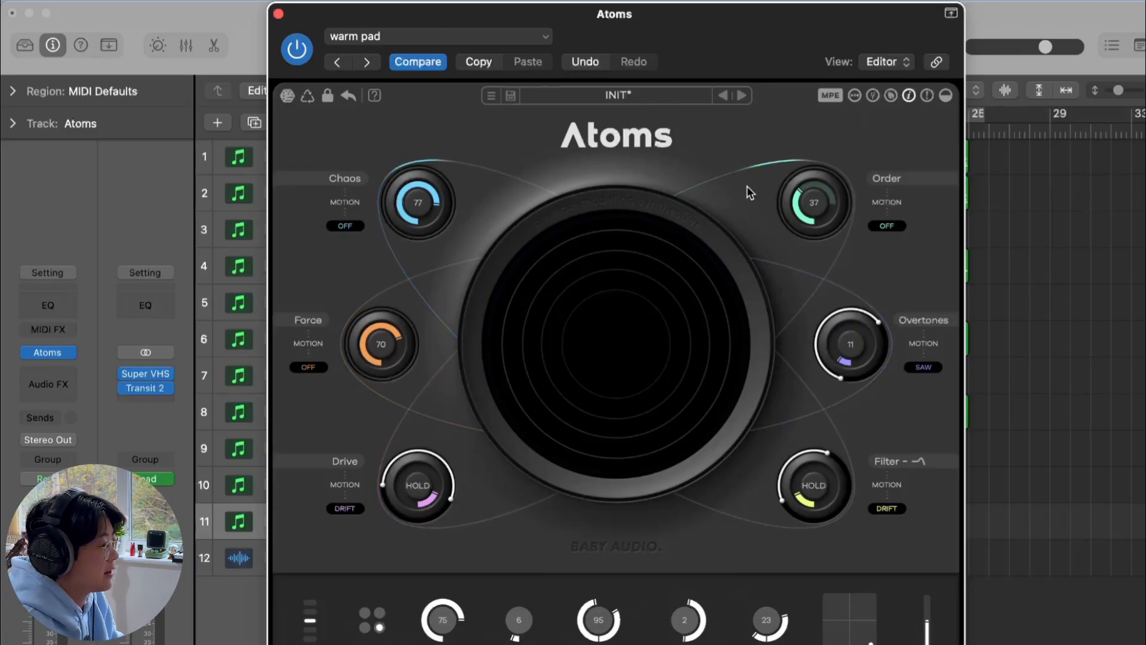
Open the preset browser and browse the Atmospheres and S1gns Of L1fe expansion packs
{"action": "left_click", "coordinate": [496, 97]}
{"action": "scroll", "coordinate": [448, 382], "scroll_direction": "down", "scroll_amount": 5}
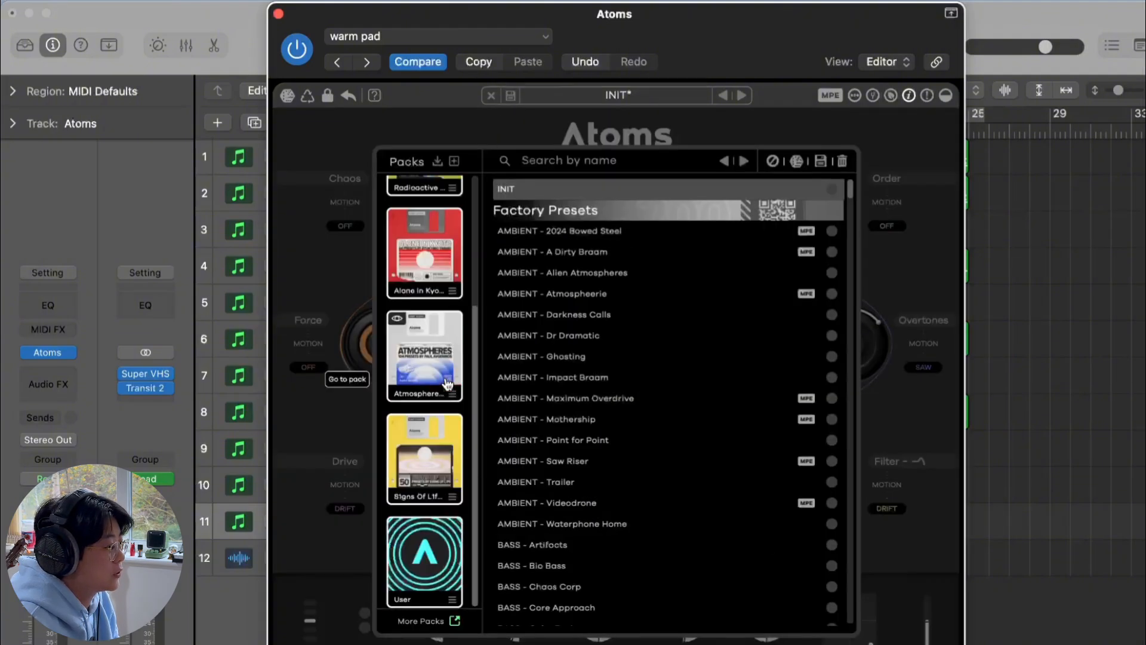
{"action": "left_click", "coordinate": [447, 383]}
{"action": "left_click", "coordinate": [439, 254]}
{"action": "left_click", "coordinate": [442, 351]}
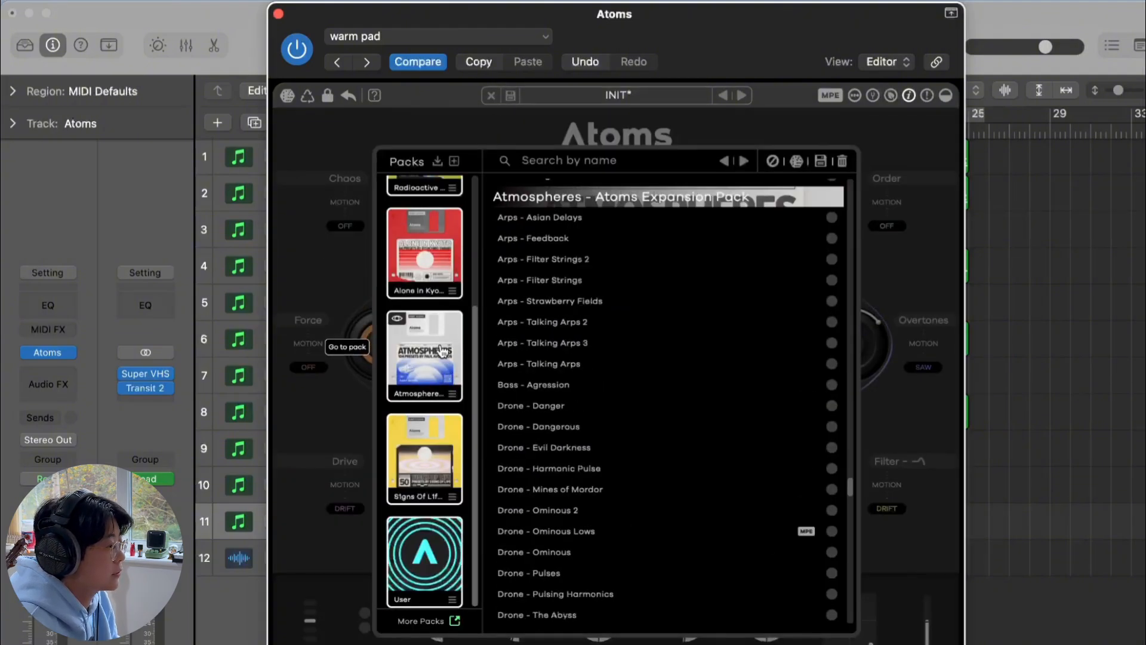
{"action": "left_click", "coordinate": [442, 445]}
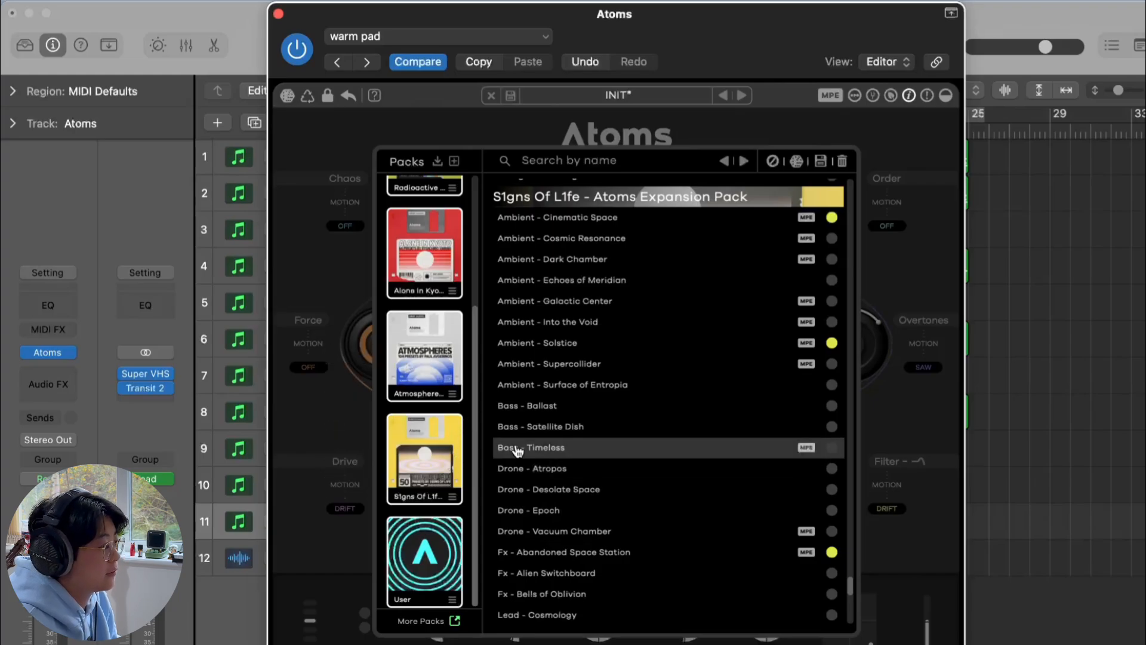
Close the Atoms plug-in window
{"action": "key", "text": "super+a"}
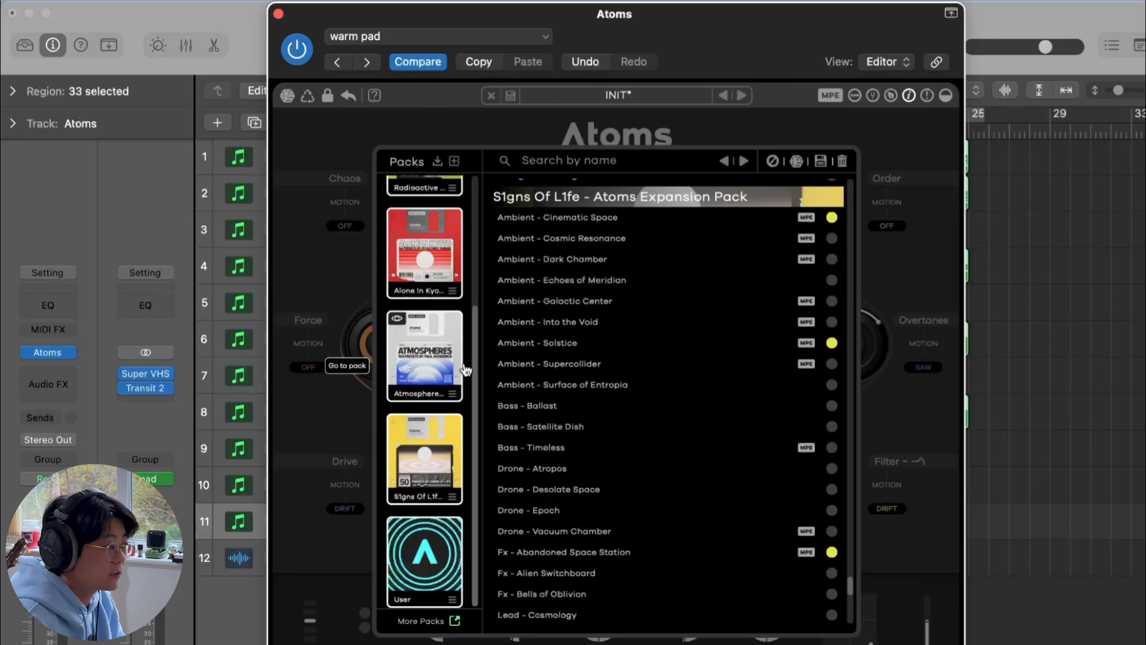
{"action": "left_click", "coordinate": [278, 13]}
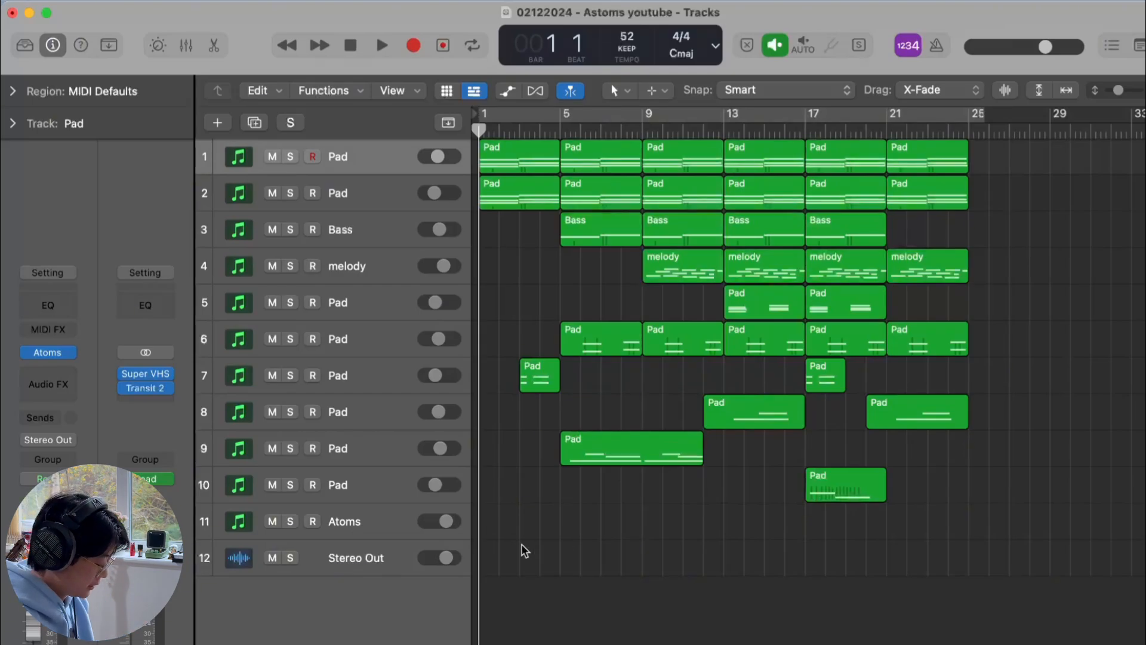
Open the mixer and inspect the Super VHS plug-in on the Stereo Out channel, then close the mixer
{"action": "key", "text": "x"}
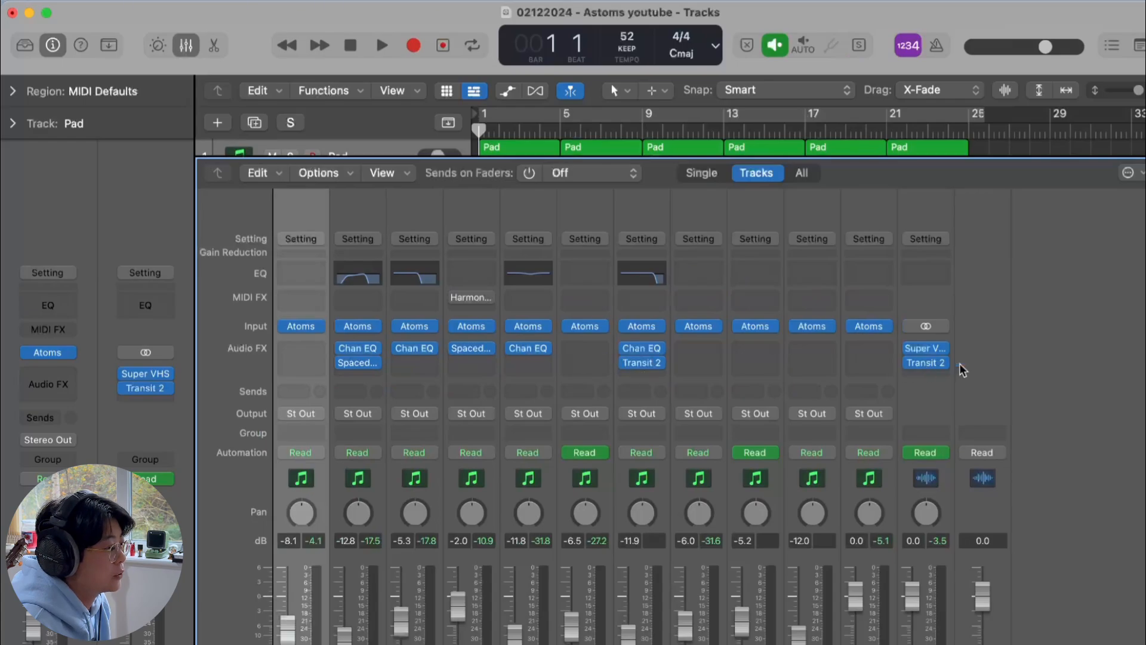
{"action": "left_click", "coordinate": [927, 348]}
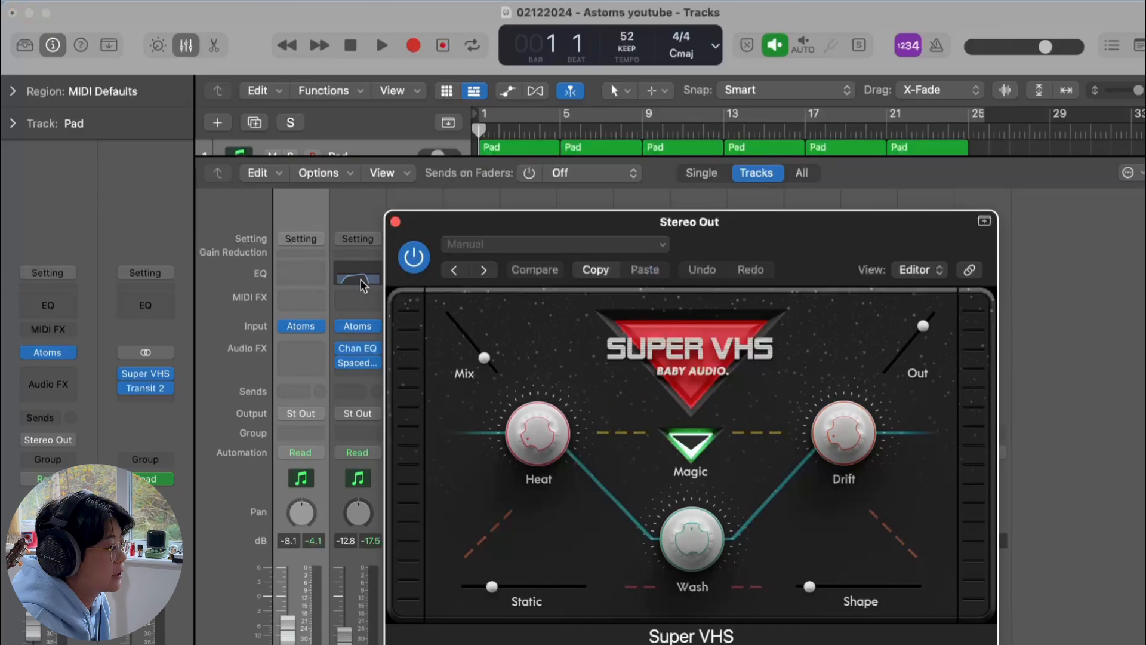
{"action": "left_click", "coordinate": [395, 223]}
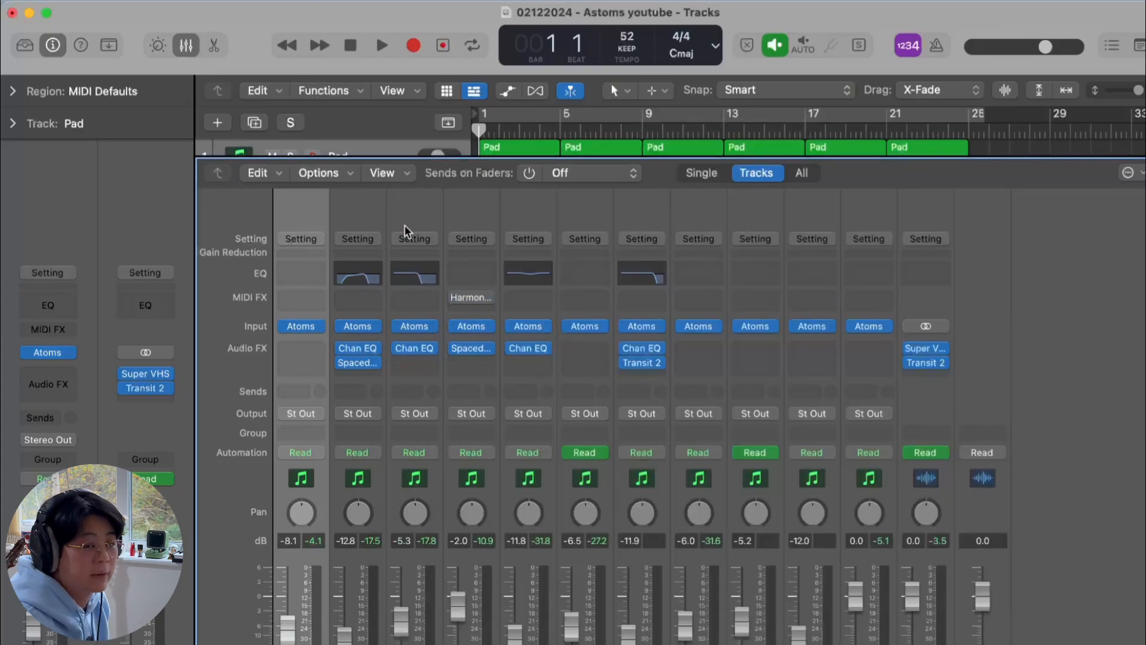
{"action": "key", "text": "x"}
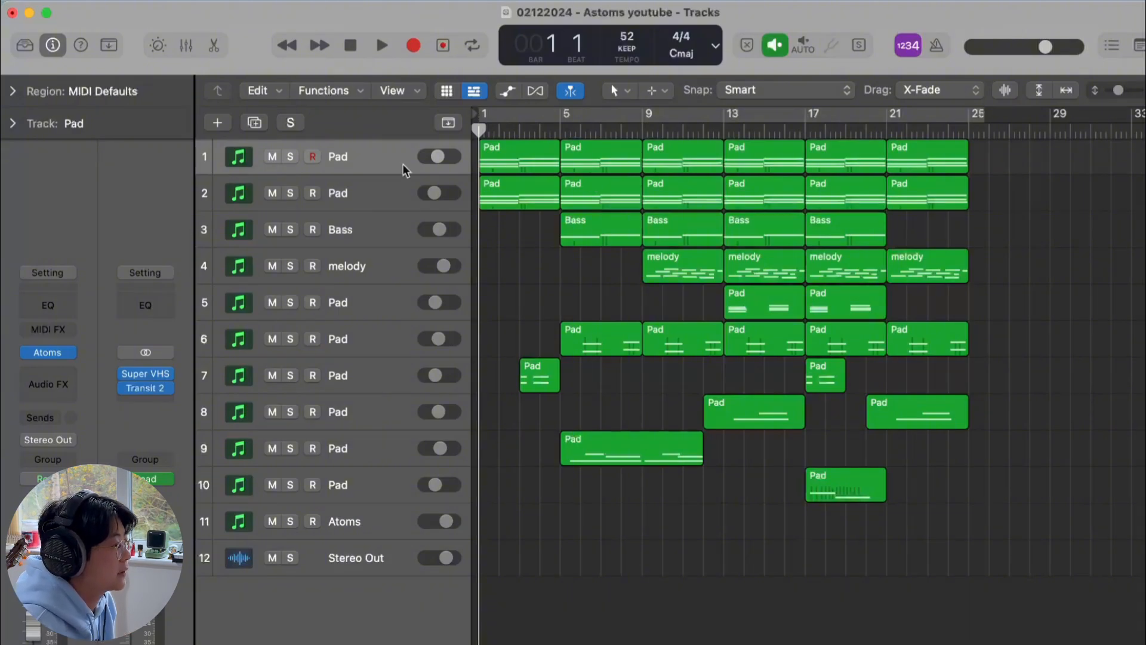
Select the first Pad track and solo it
{"action": "left_click", "coordinate": [382, 166]}
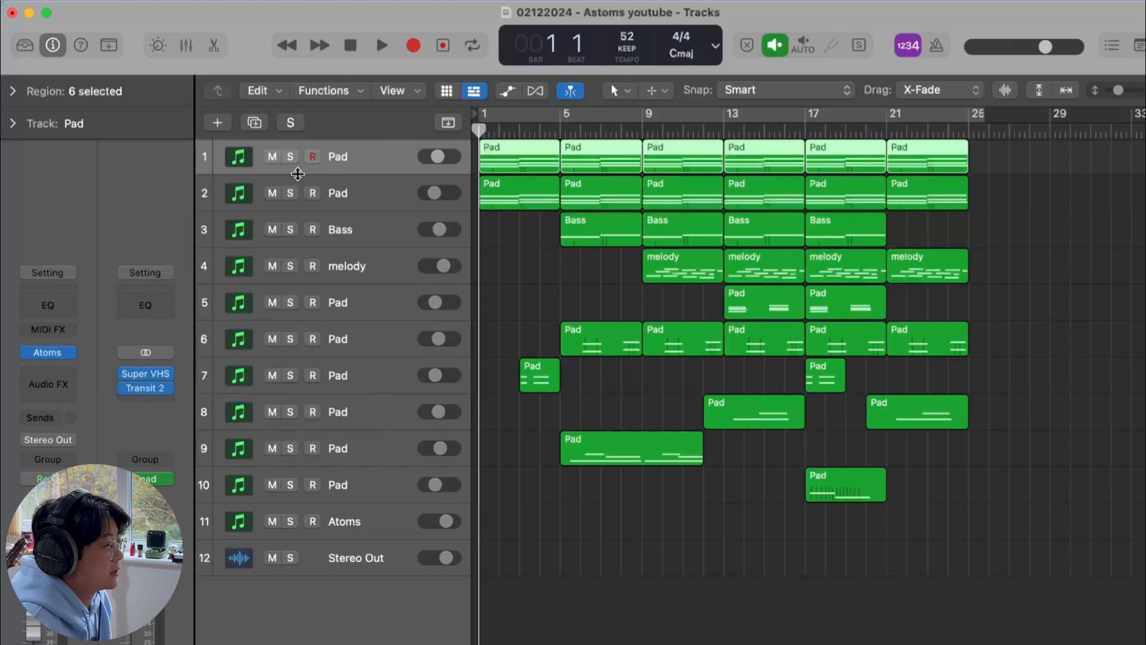
{"action": "left_click", "coordinate": [285, 158]}
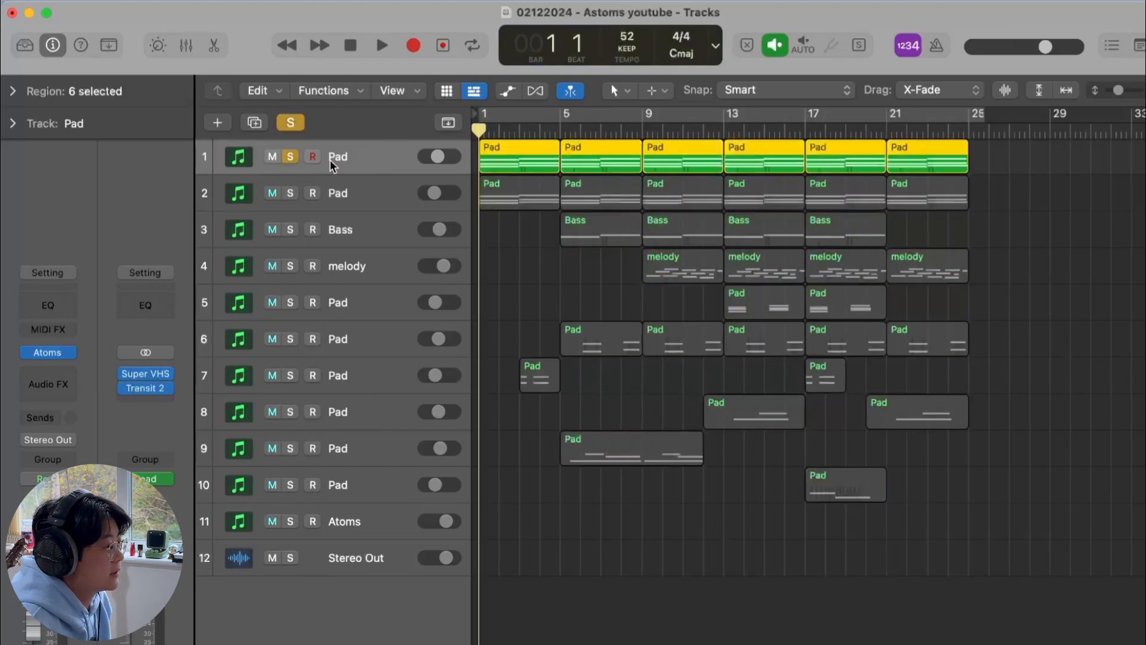
Open the first Pad track's regions in the Piano Roll, examine the chord notes and velocities, and close the editor
{"action": "key", "text": "super+Down"}
{"action": "key", "text": "super+Down"}
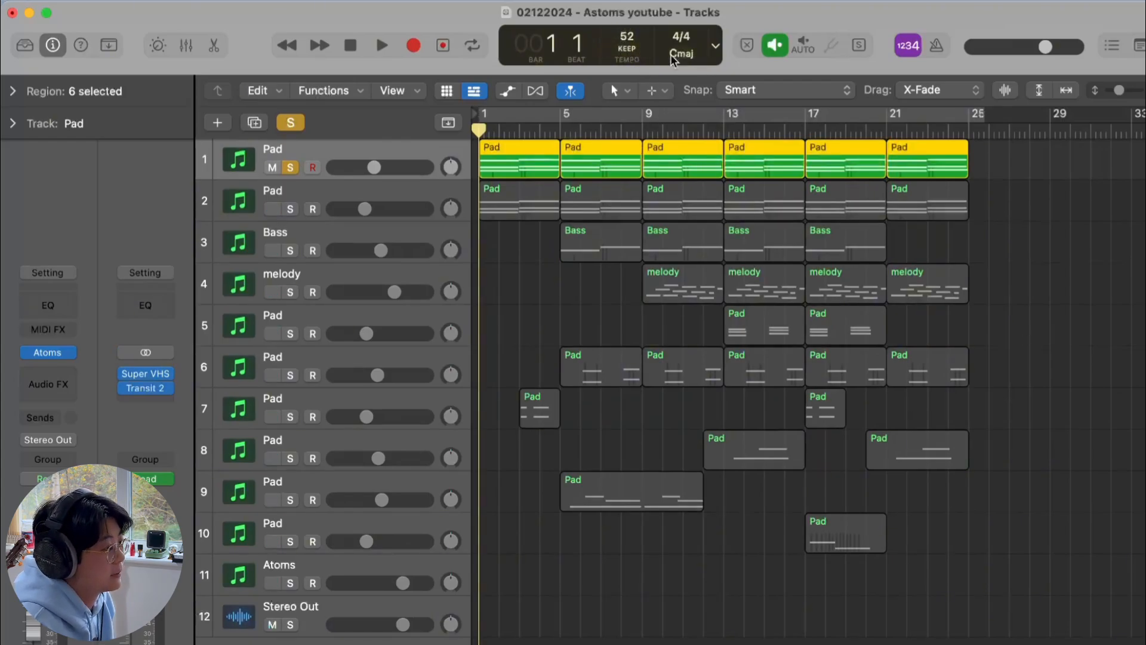
{"action": "double_click", "coordinate": [536, 149]}
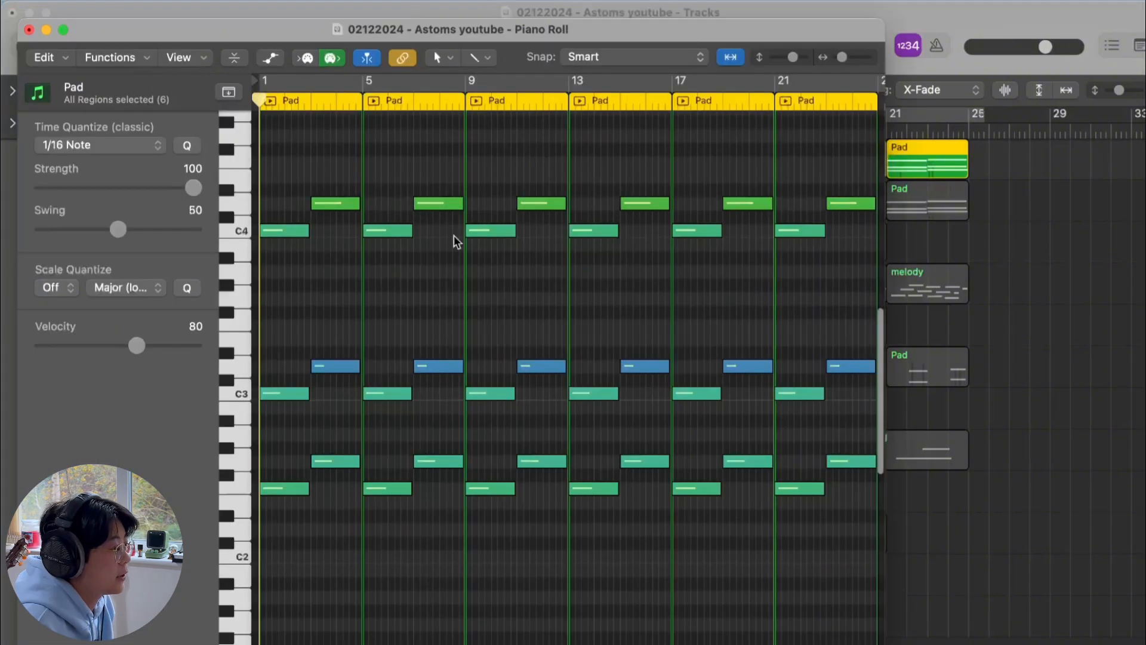
{"action": "scroll", "coordinate": [457, 241], "scroll_direction": "down", "scroll_amount": 5}
{"action": "left_click_drag", "start_coordinate": [379, 220], "coordinate": [341, 550]}
{"action": "left_click_drag", "start_coordinate": [485, 173], "coordinate": [493, 518]}
{"action": "left_click", "coordinate": [328, 320]}
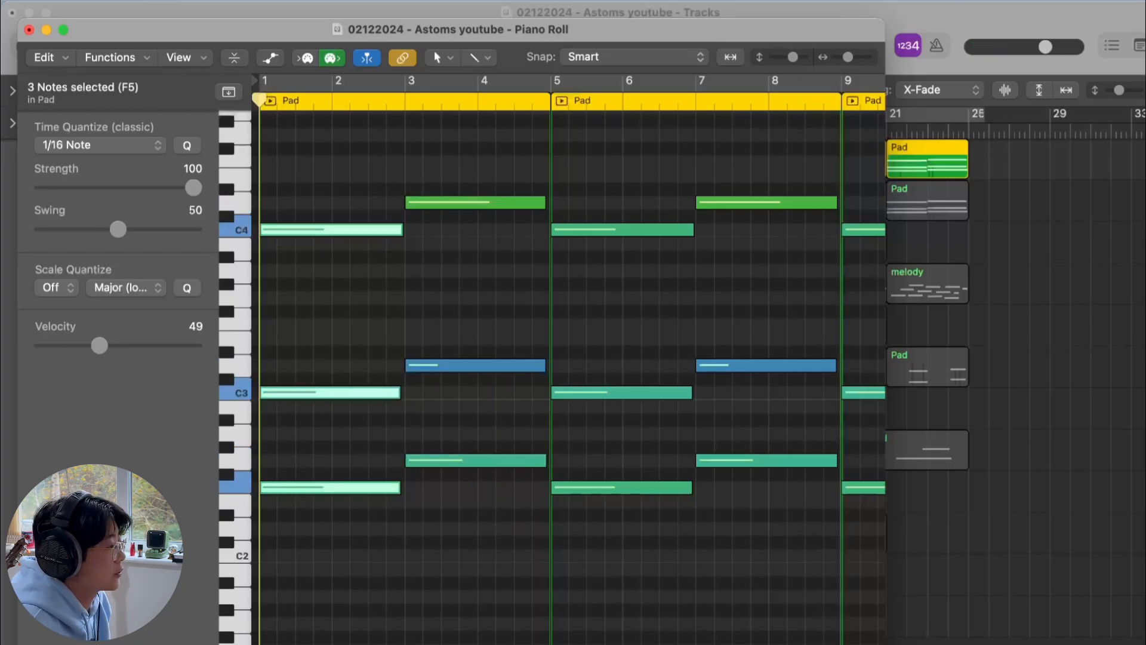
{"action": "left_click", "coordinate": [30, 30]}
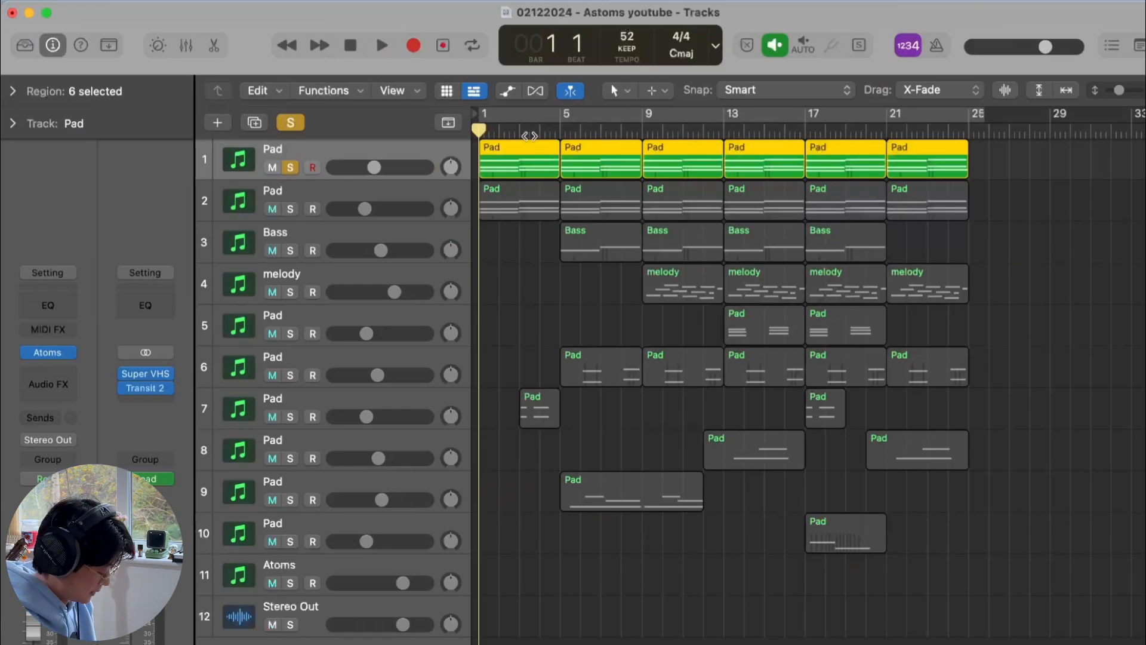
Turn on cycle and play the soloed Pad track to hear its Atoms sound
{"action": "key", "text": "c"}
{"action": "key", "text": "space"}
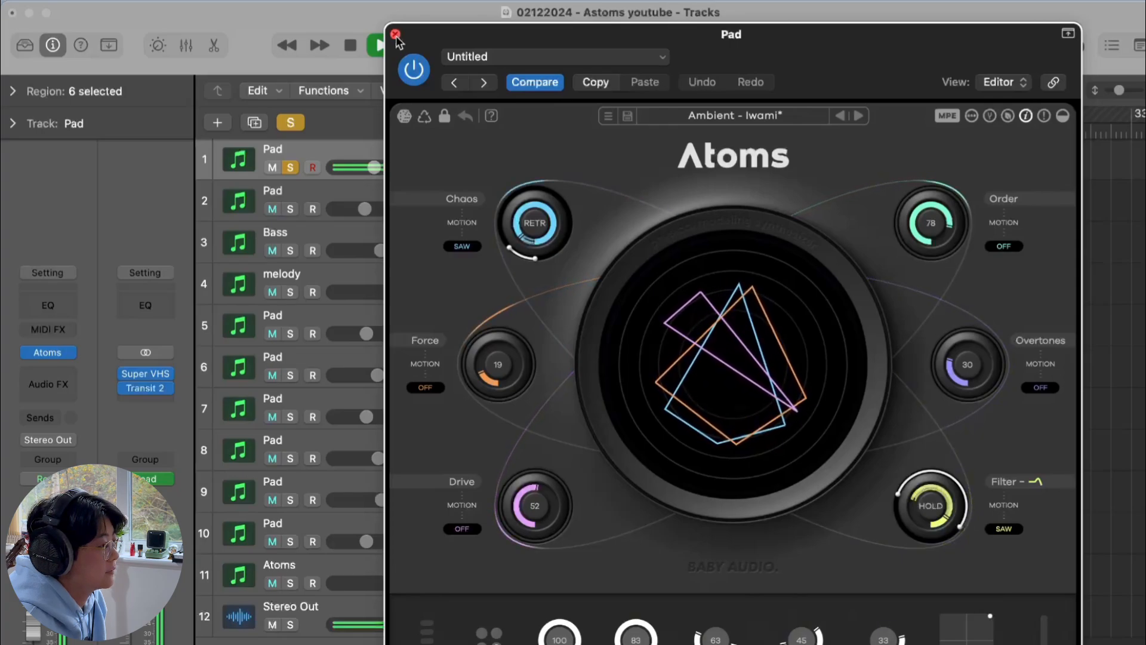
{"action": "key", "text": "space"}
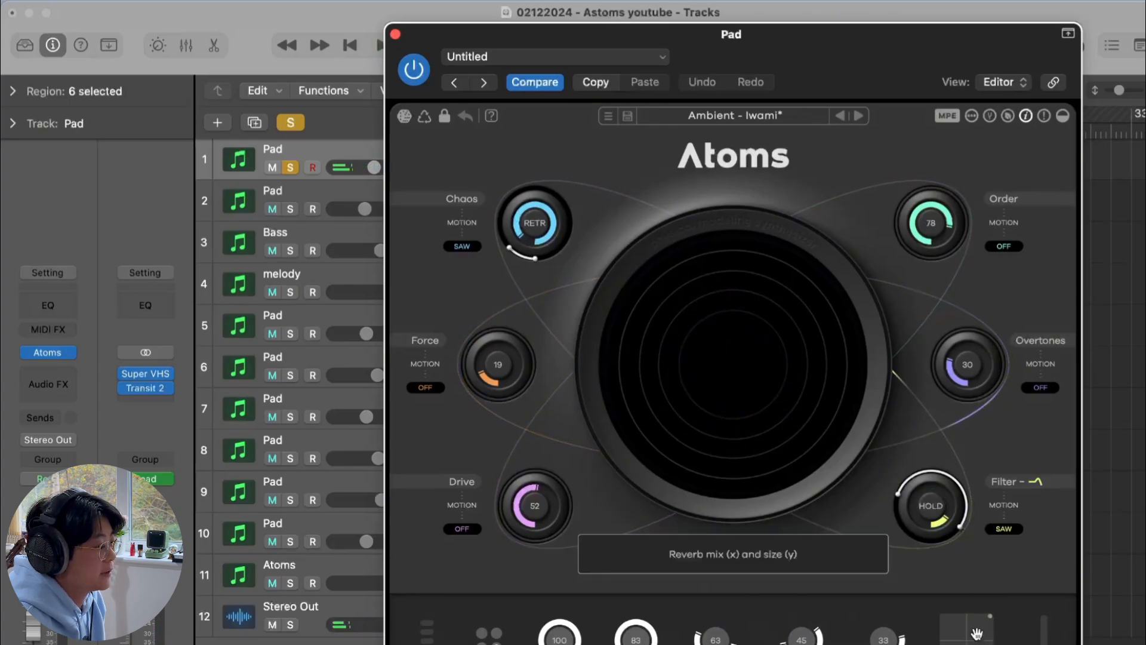
Nudge the Atoms reverb mix and size pad slightly and close the plug-in window
{"action": "mouse_move", "coordinate": [991, 619]}
{"action": "left_mouse_down"}
{"action": "mouse_move", "coordinate": [987, 630]}
{"action": "mouse_move", "coordinate": [1004, 607]}
{"action": "left_mouse_up"}
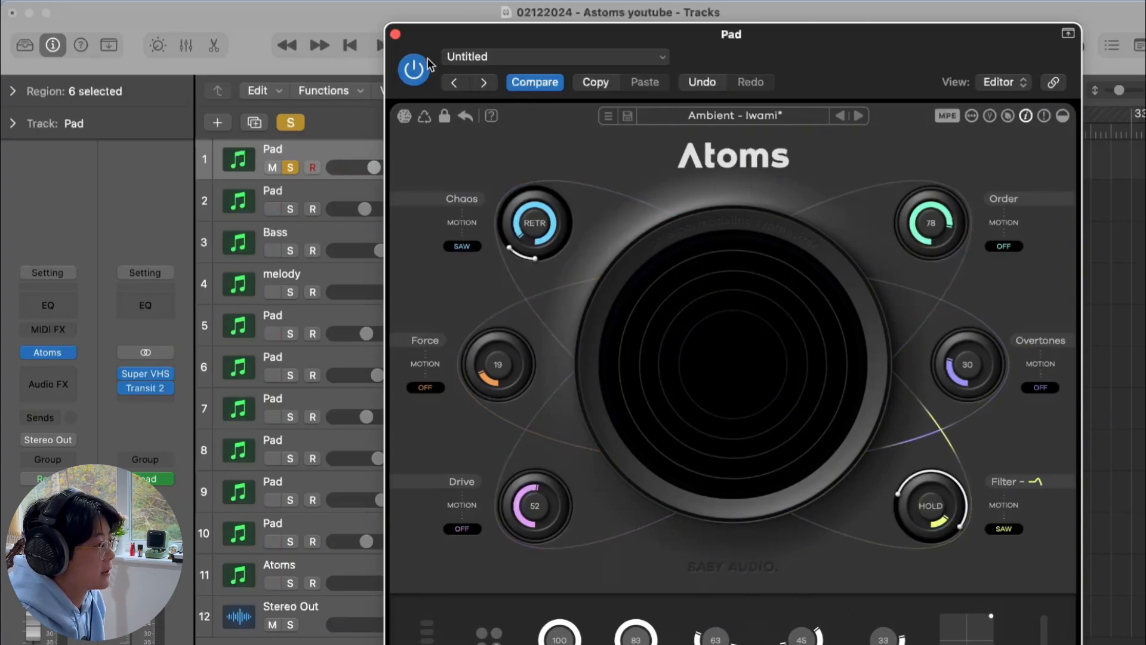
{"action": "left_click", "coordinate": [395, 35]}
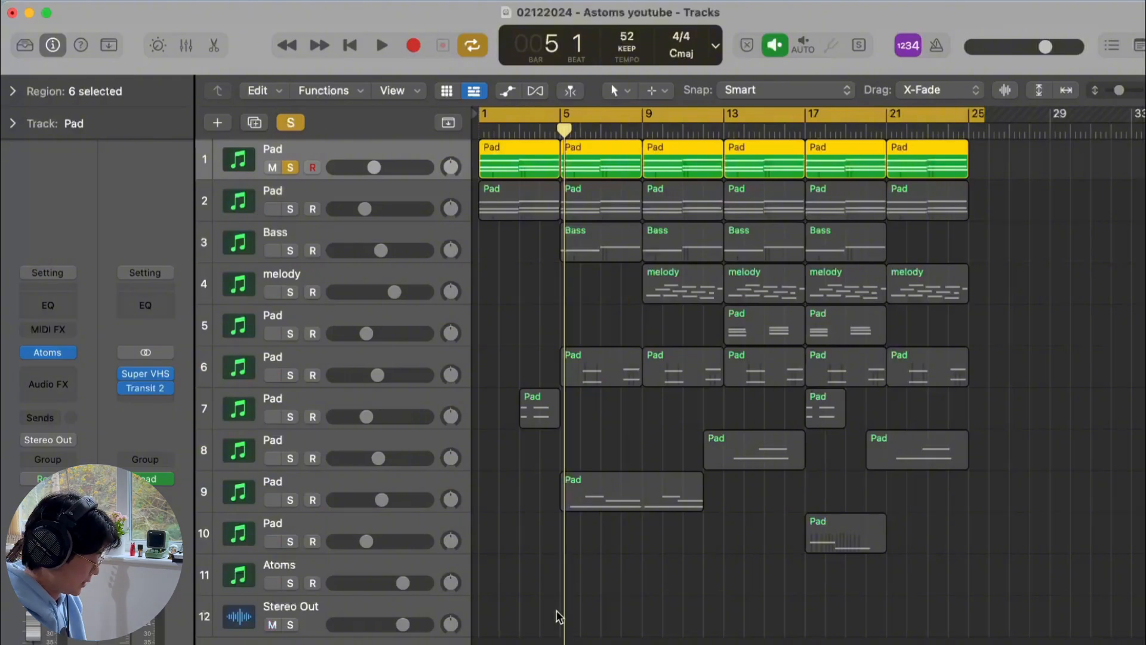
Show the automation lanes and inspect the Stereo Out channel's Super VHS plug-in
{"action": "key", "text": "a"}
{"action": "scroll", "coordinate": [582, 443], "scroll_direction": "down", "scroll_amount": 5}
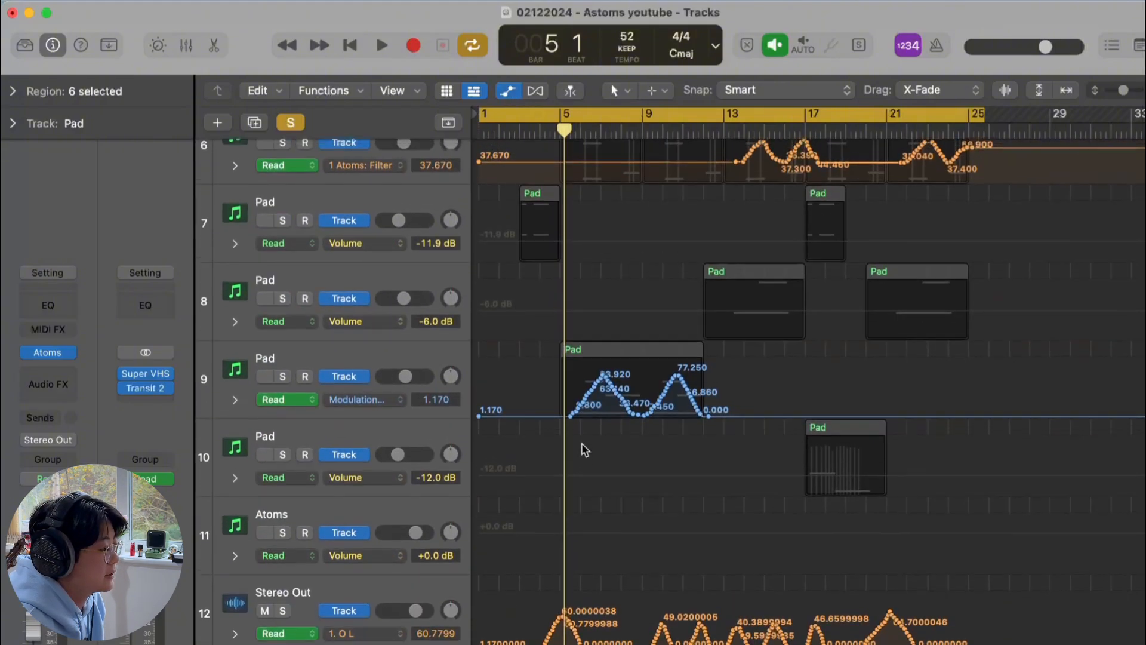
{"action": "left_click", "coordinate": [358, 604]}
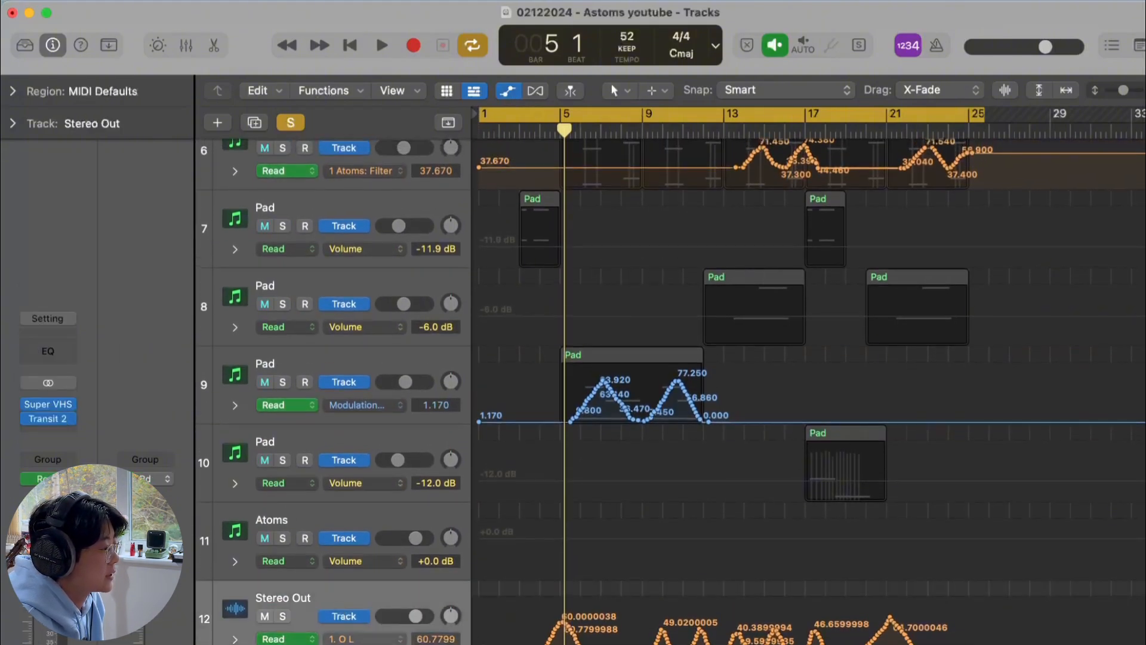
{"action": "left_click", "coordinate": [50, 421]}
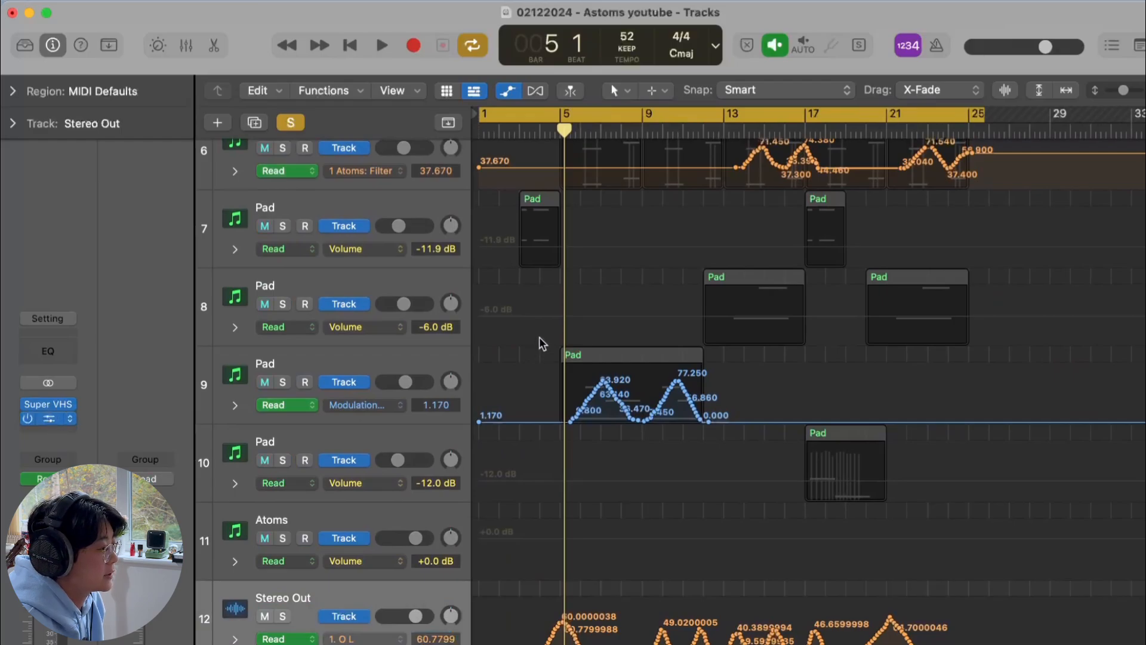
{"action": "key", "text": "super+w"}
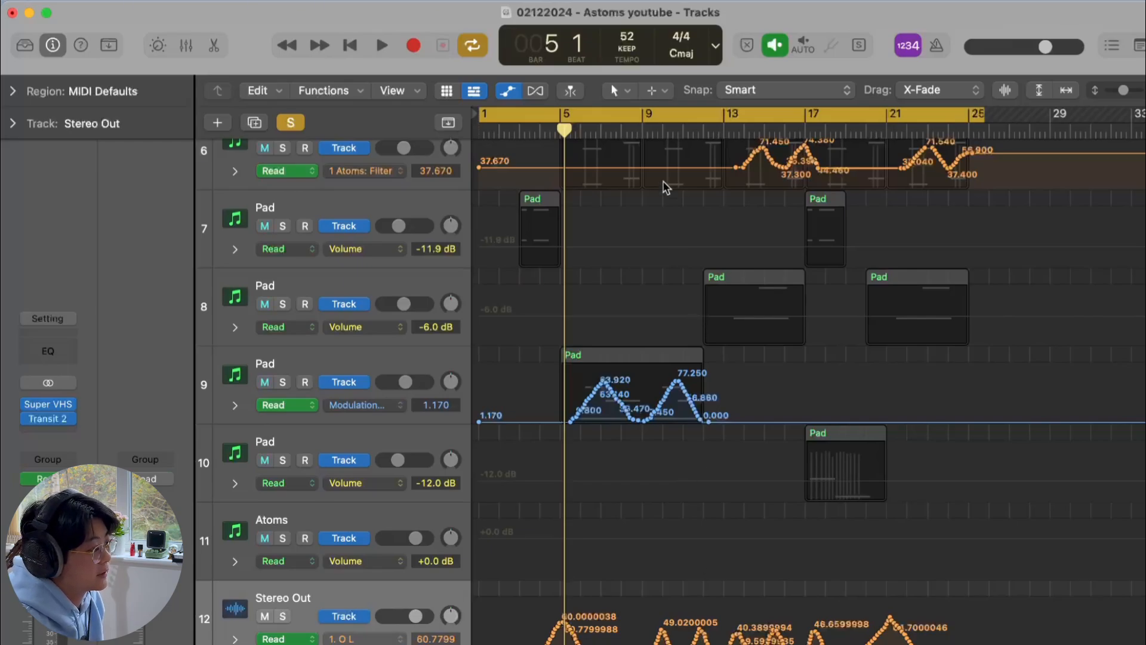
Turn off cycle, play the arrangement from around bar 3, and hide the automation lanes
{"action": "left_click", "coordinate": [649, 119]}
{"action": "left_click", "coordinate": [649, 127]}
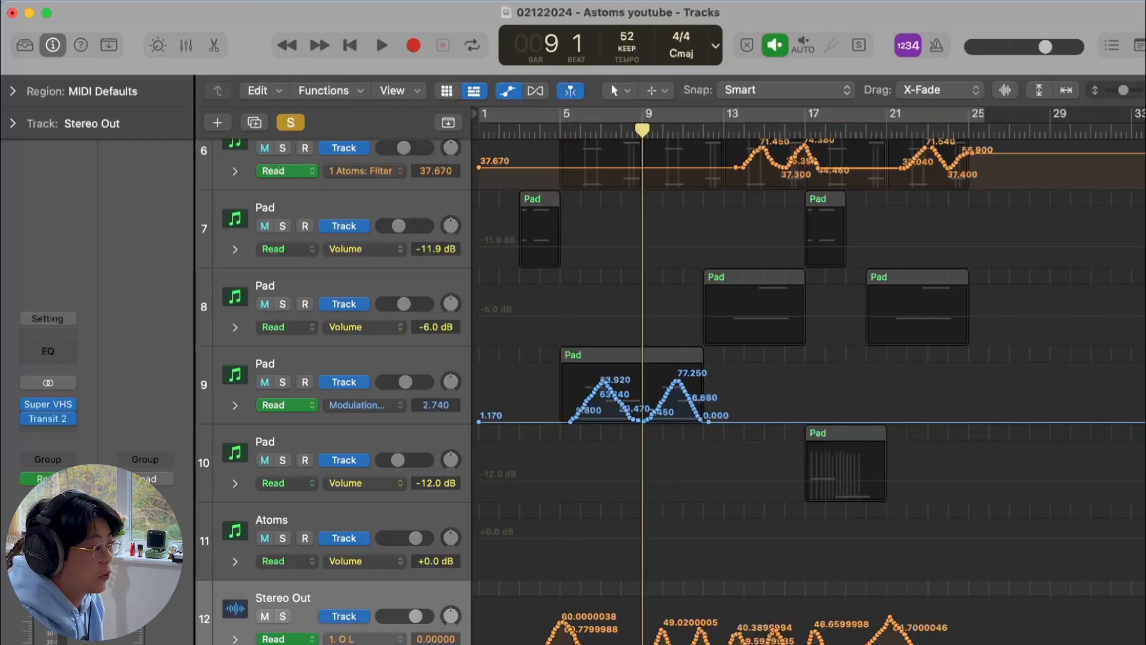
{"action": "left_click", "coordinate": [533, 130]}
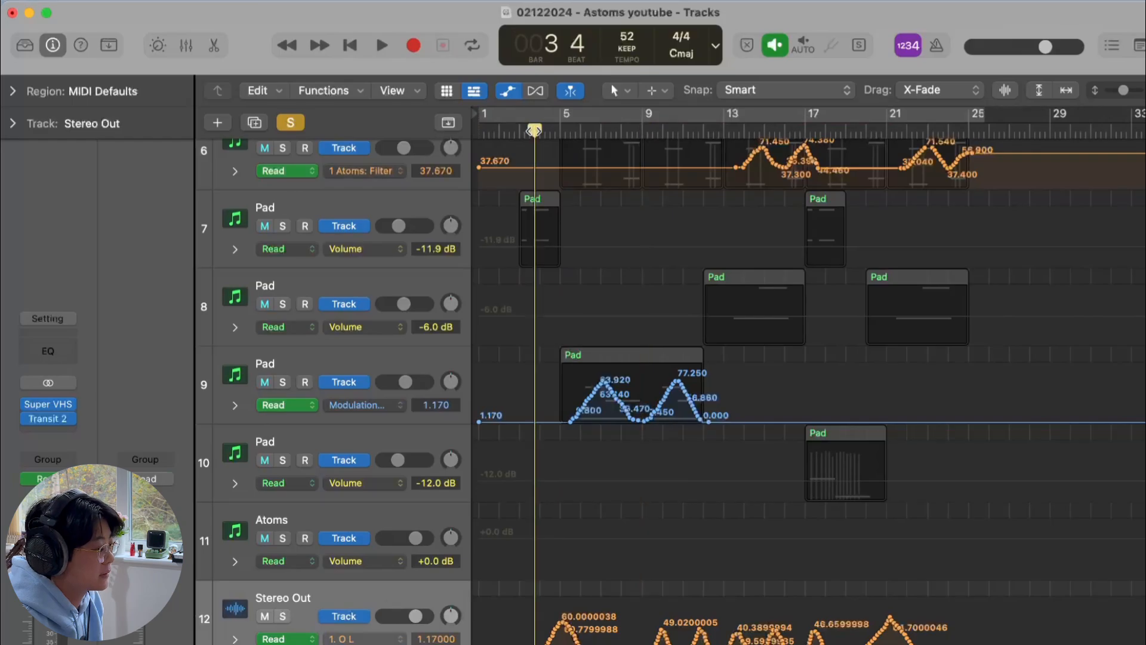
{"action": "key", "text": "space"}
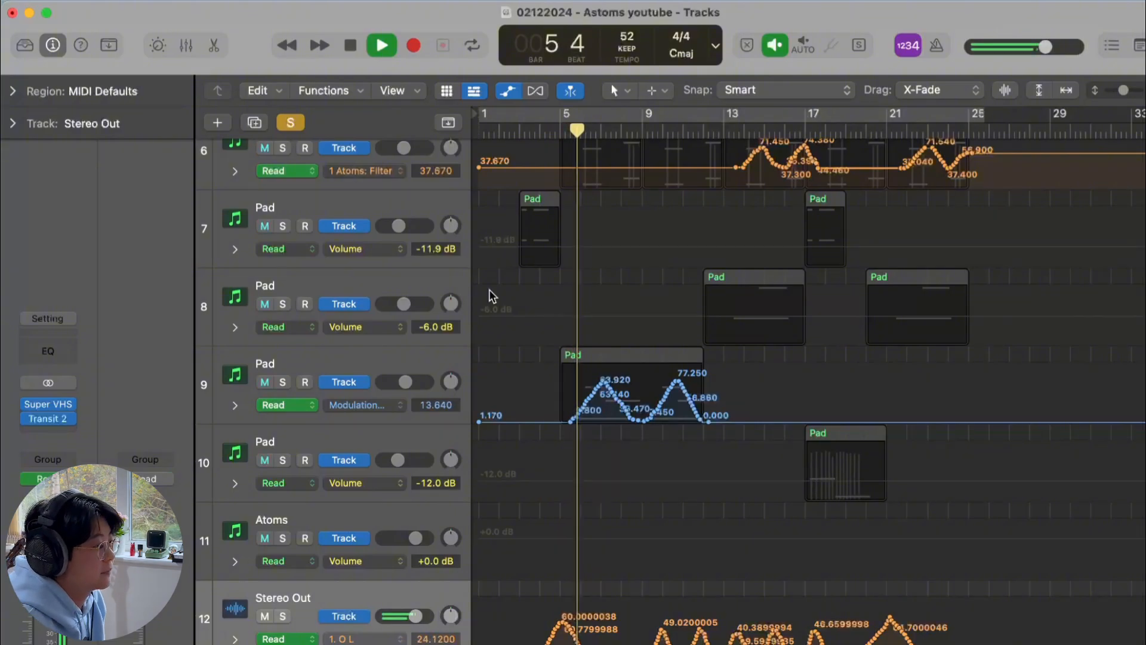
{"action": "key", "text": "space"}
{"action": "key", "text": "a"}
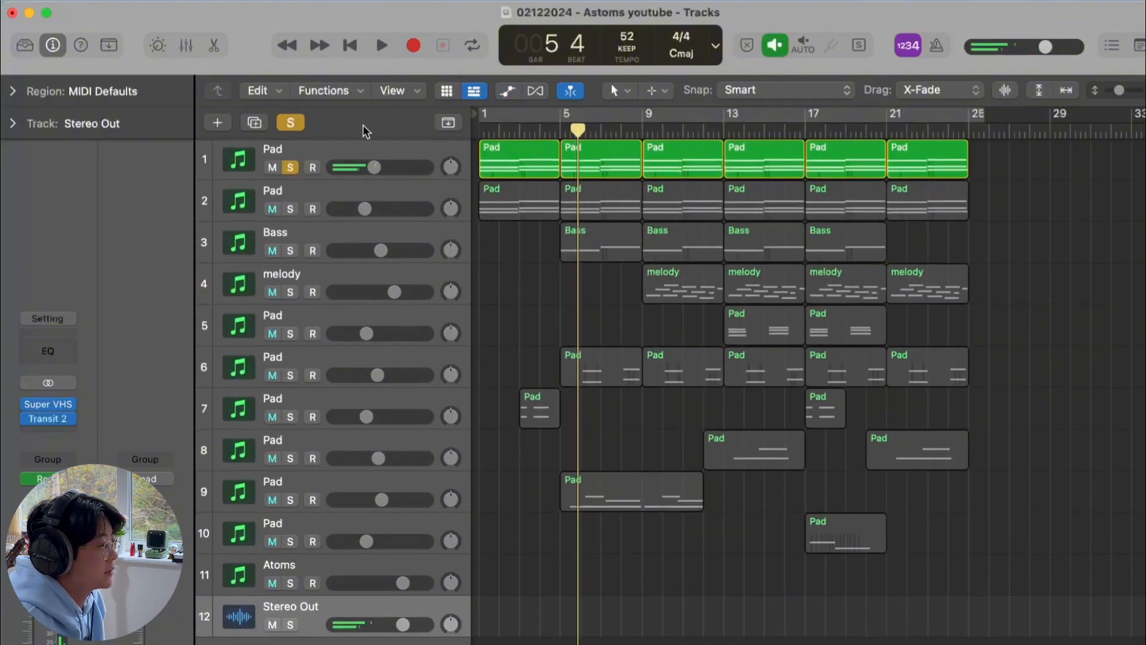
Solo the second Pad track and play from the start, adding the first Pad track to the solo
{"action": "left_click", "coordinate": [290, 168]}
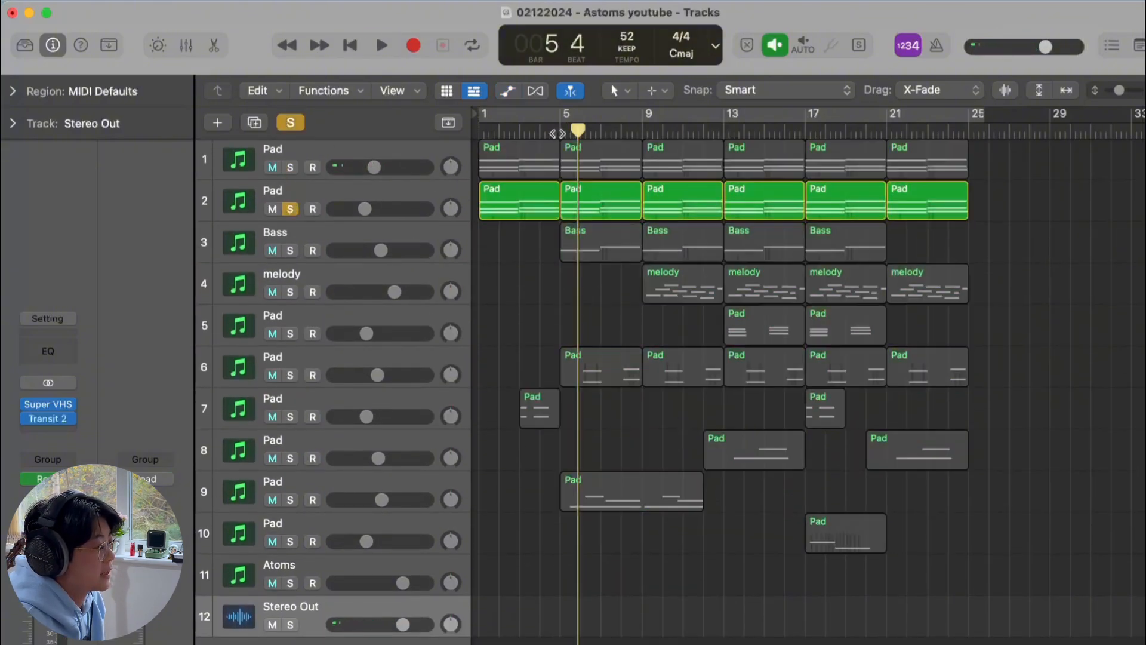
{"action": "key", "text": "space"}
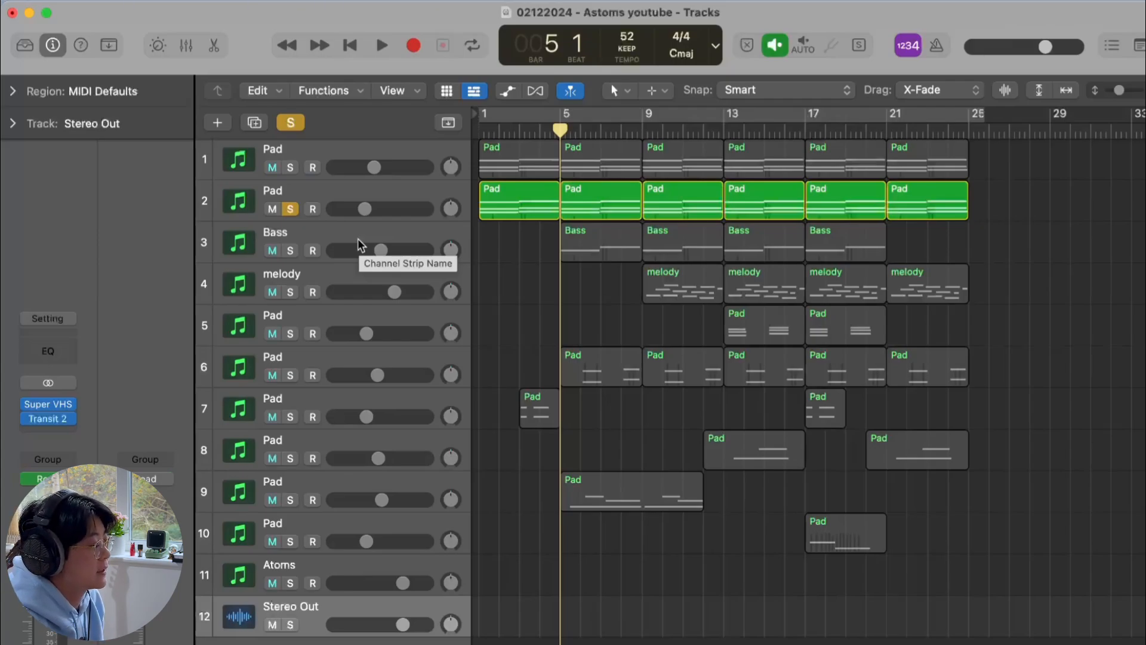
{"action": "left_click_drag", "start_coordinate": [558, 133], "coordinate": [429, 174]}
{"action": "key", "text": "space"}
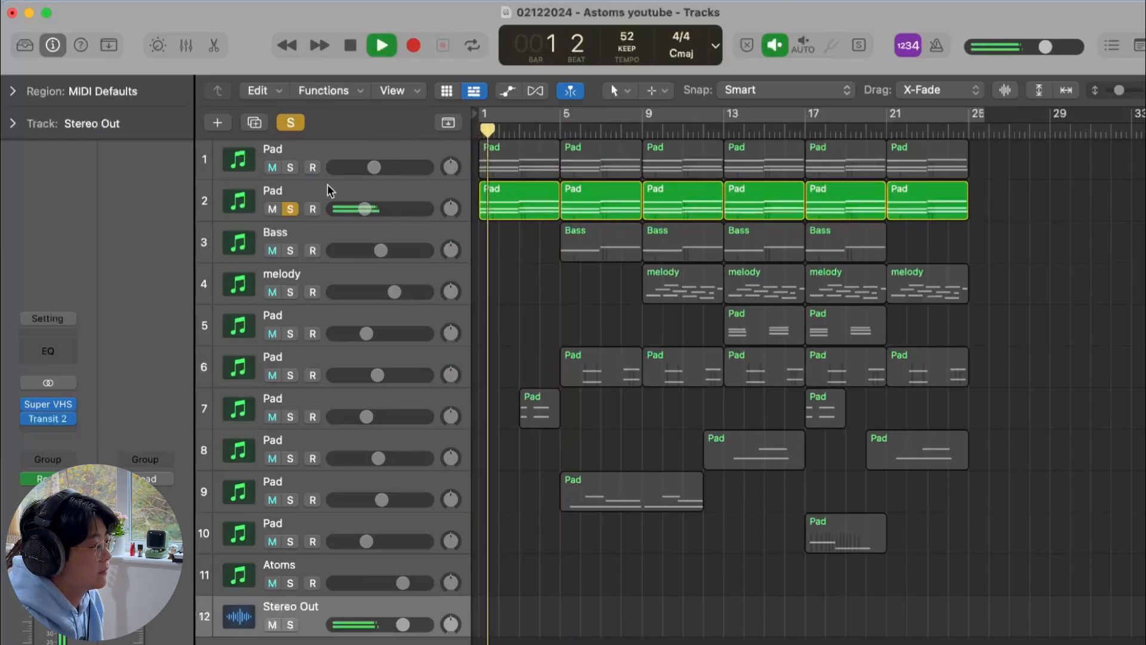
{"action": "left_click", "coordinate": [294, 169]}
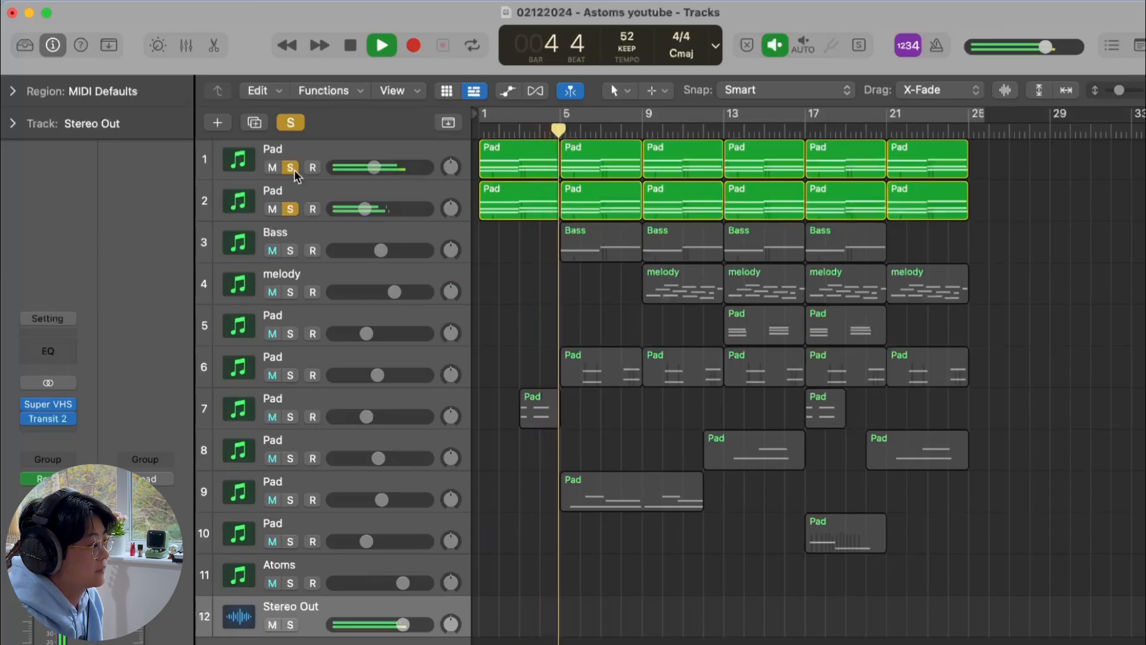
{"action": "key", "text": "space"}
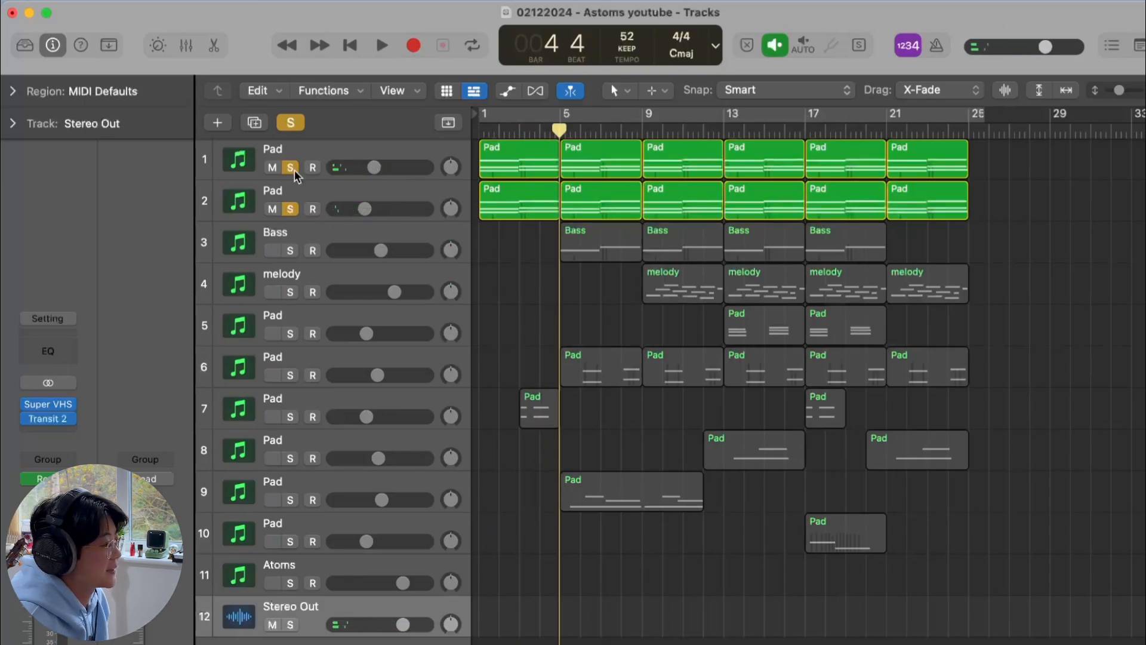
Clear all solos and inspect the Channel EQ and Spaced Out plug-ins on the second Pad track
{"action": "left_click", "coordinate": [287, 126]}
{"action": "left_click", "coordinate": [329, 192]}
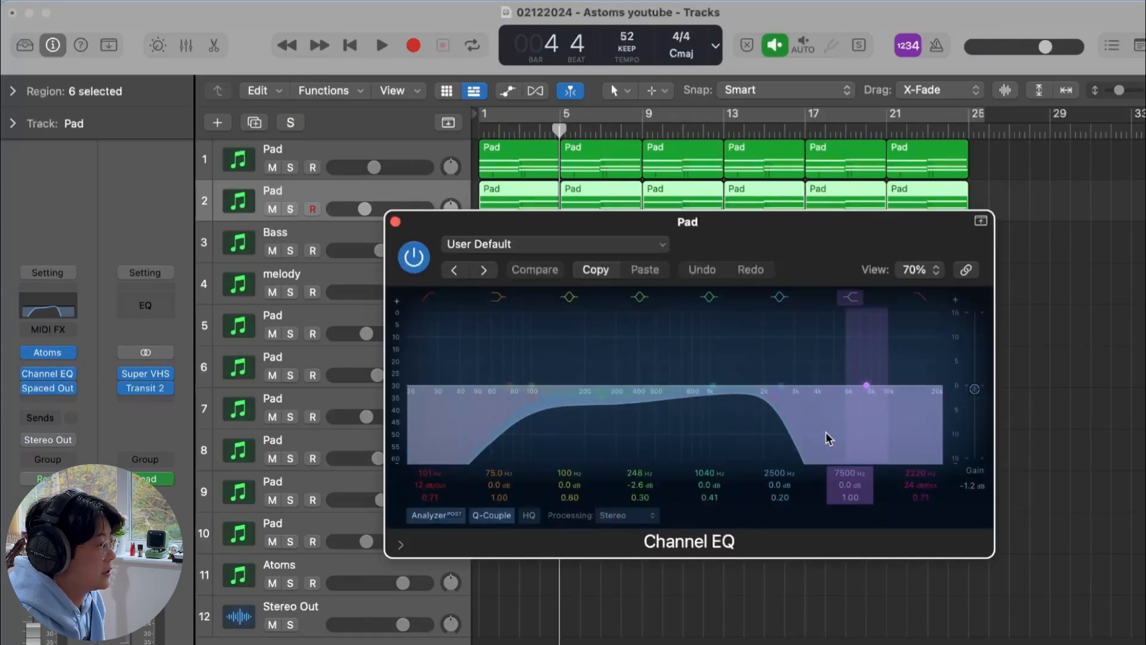
{"action": "left_click", "coordinate": [395, 222]}
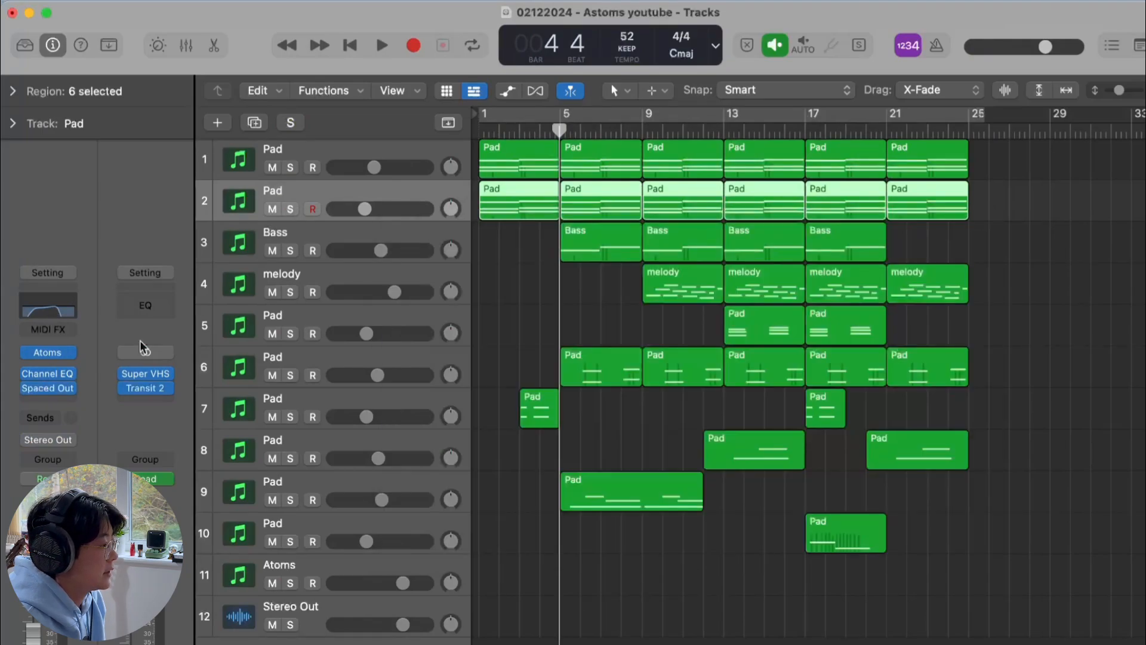
{"action": "left_click", "coordinate": [46, 391]}
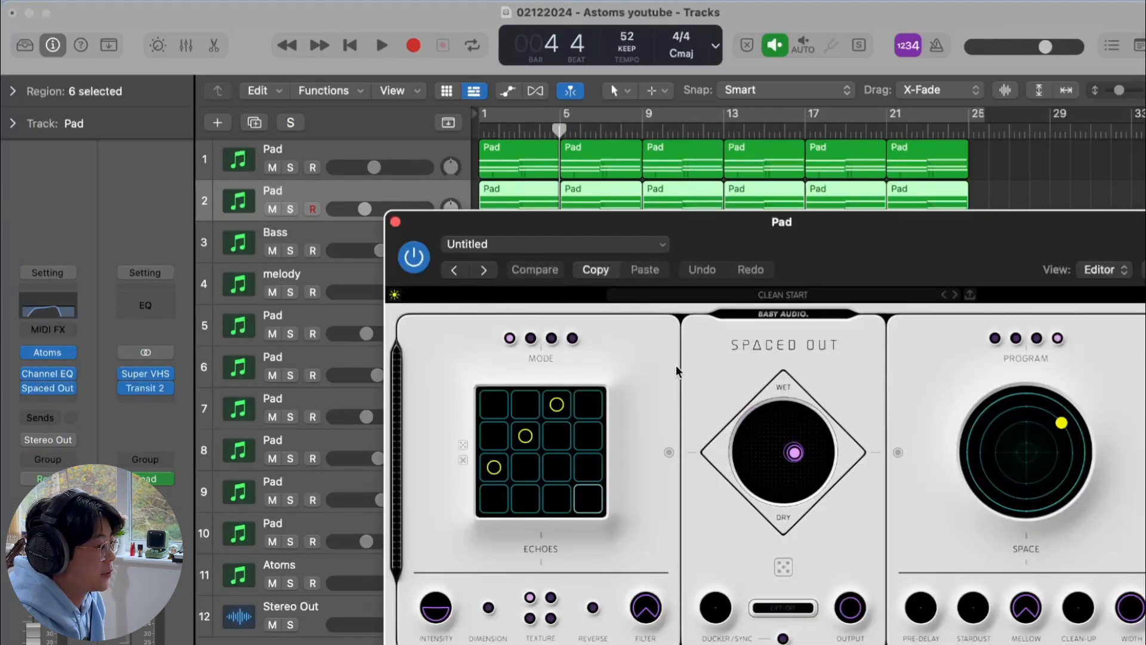
{"action": "left_click", "coordinate": [395, 223]}
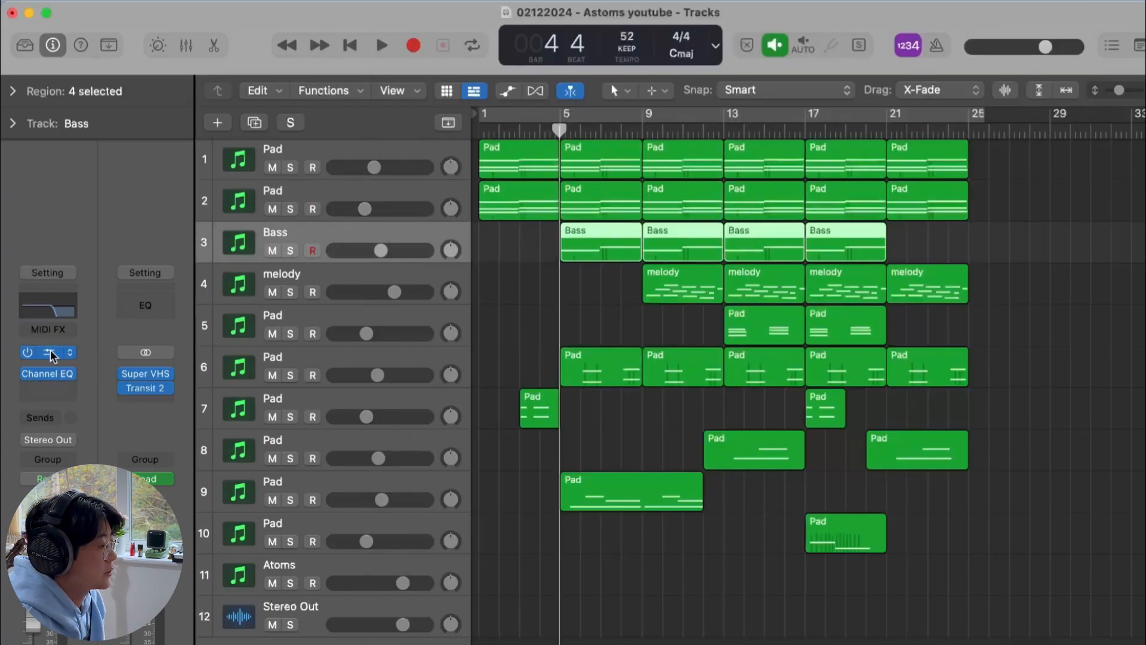
Inspect the Bass track's Atoms preset, then audition the Bass track solo and unsolo it
{"action": "key", "text": "v"}
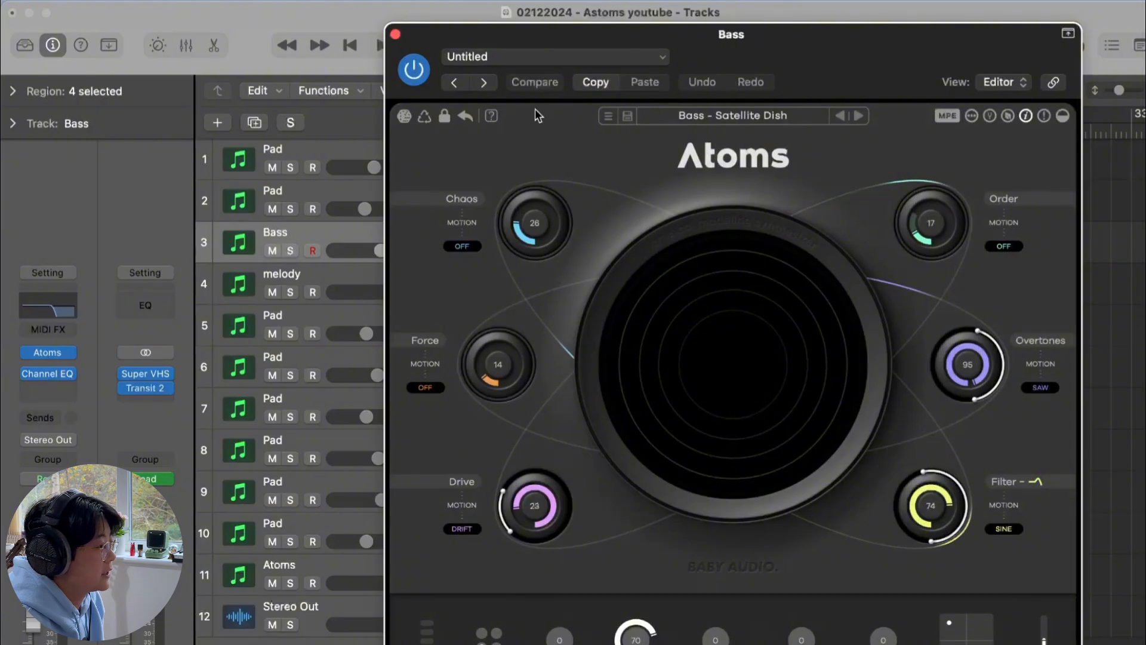
{"action": "left_click", "coordinate": [395, 34]}
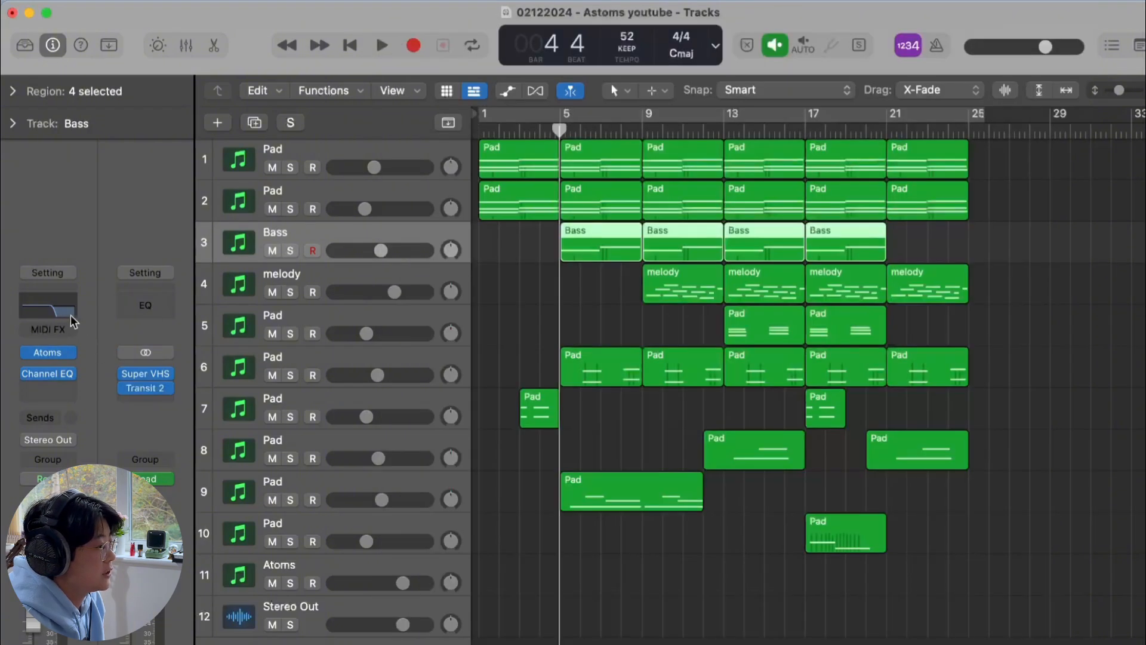
{"action": "left_click", "coordinate": [291, 250]}
{"action": "key", "text": "space"}
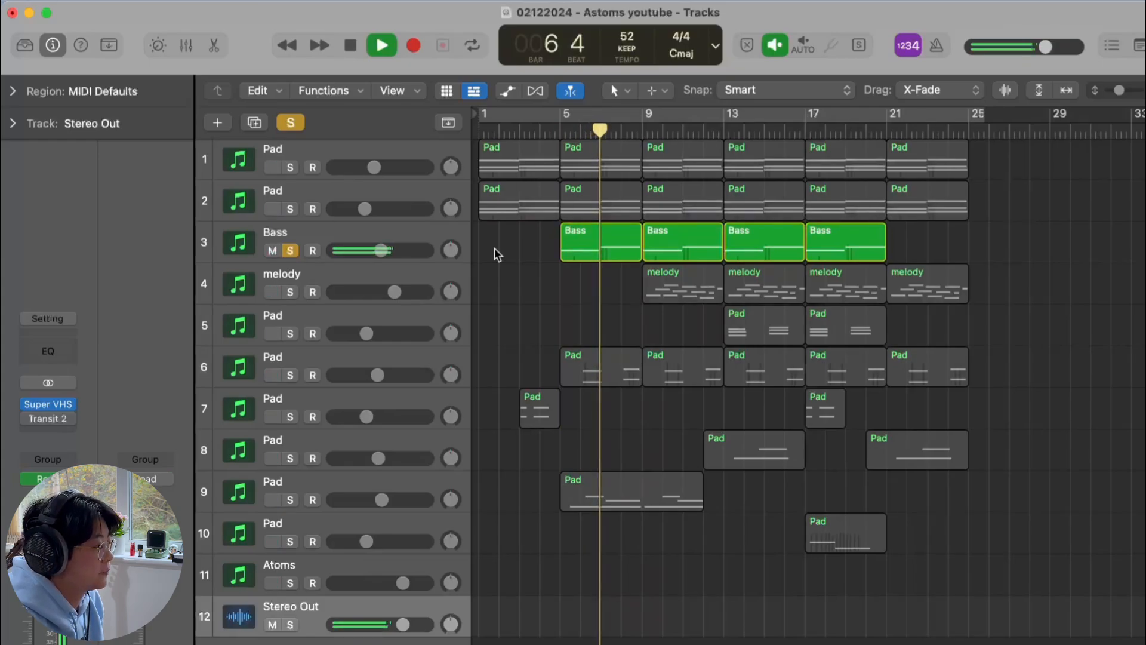
{"action": "key", "text": "space"}
{"action": "left_click", "coordinate": [384, 232]}
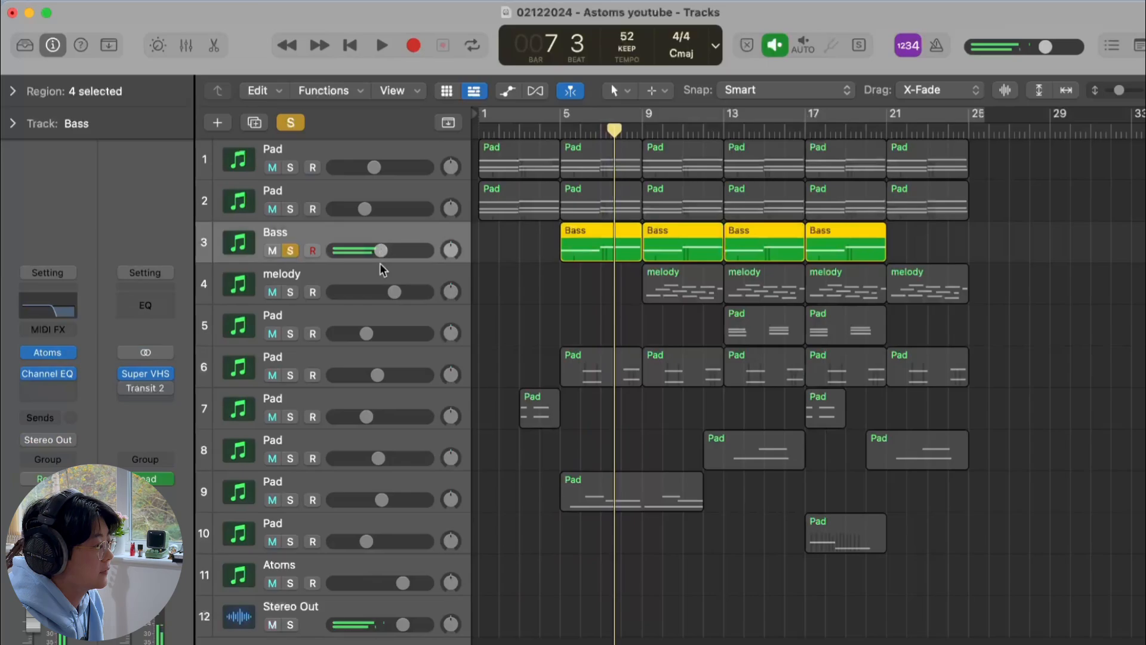
{"action": "key", "text": "s"}
Open the melody track's Harmony Bloom MIDI effect, reposition its window to review it, and close it
{"action": "left_click", "coordinate": [384, 273]}
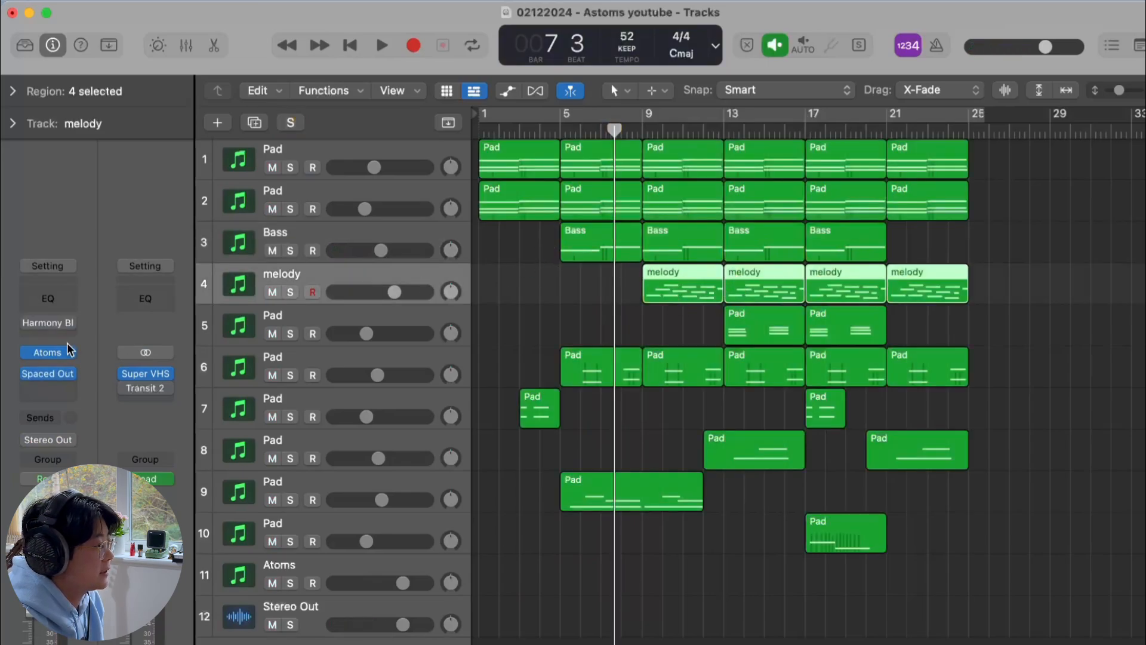
{"action": "left_click", "coordinate": [43, 324]}
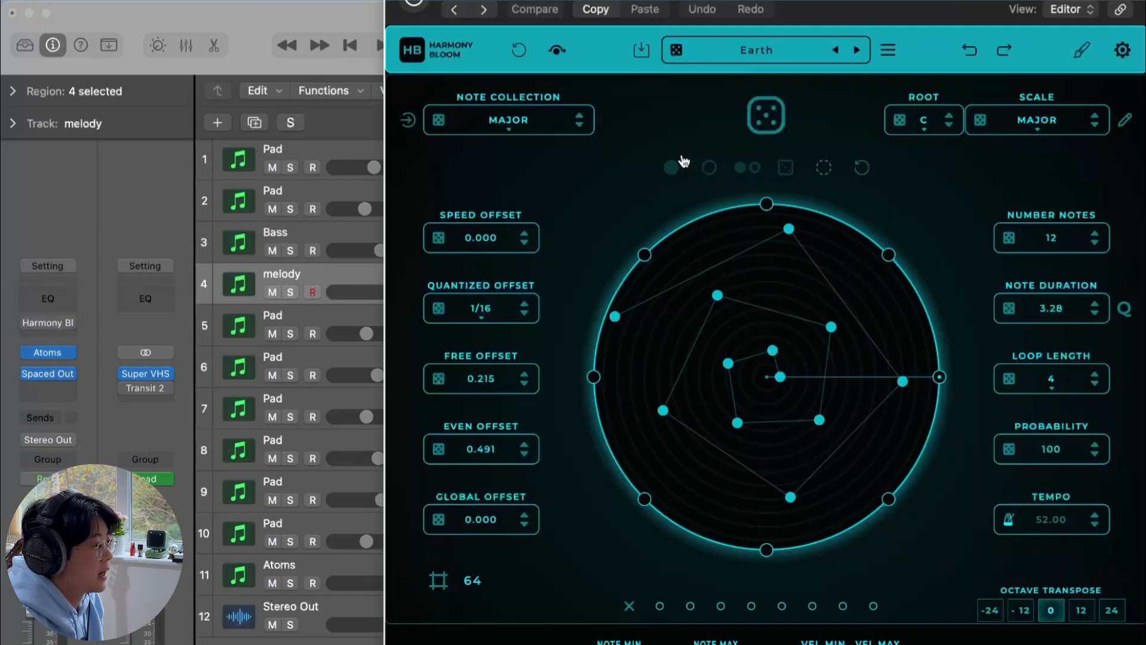
{"action": "left_click_drag", "start_coordinate": [911, 15], "coordinate": [896, 80]}
{"action": "left_click_drag", "start_coordinate": [896, 4], "coordinate": [869, 73]}
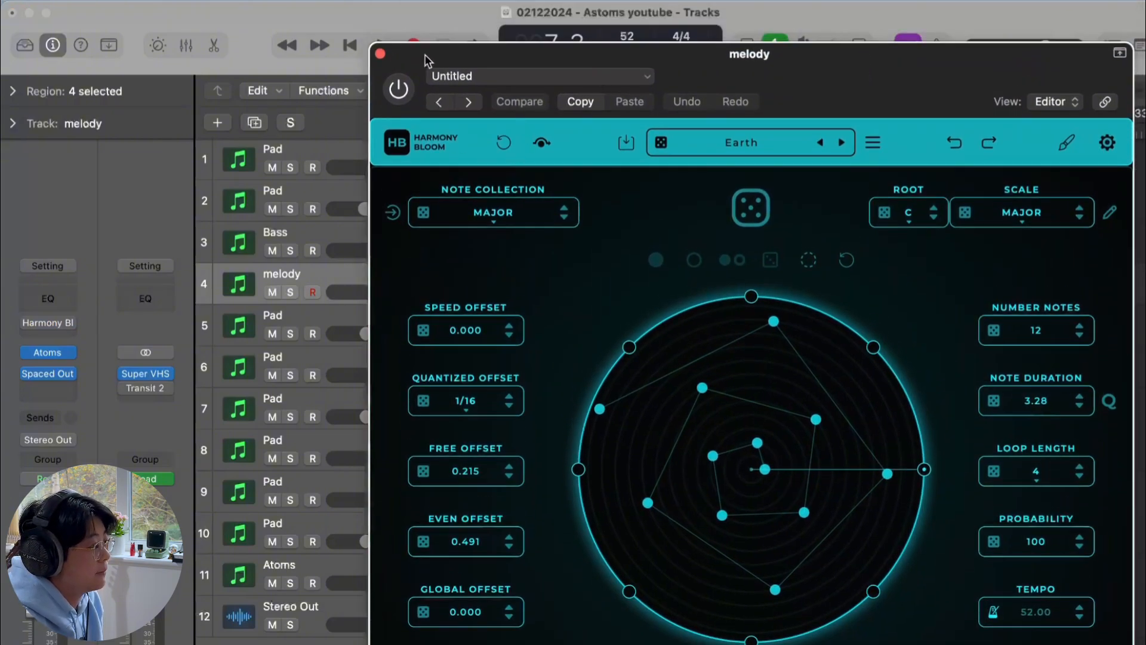
{"action": "left_click", "coordinate": [380, 53]}
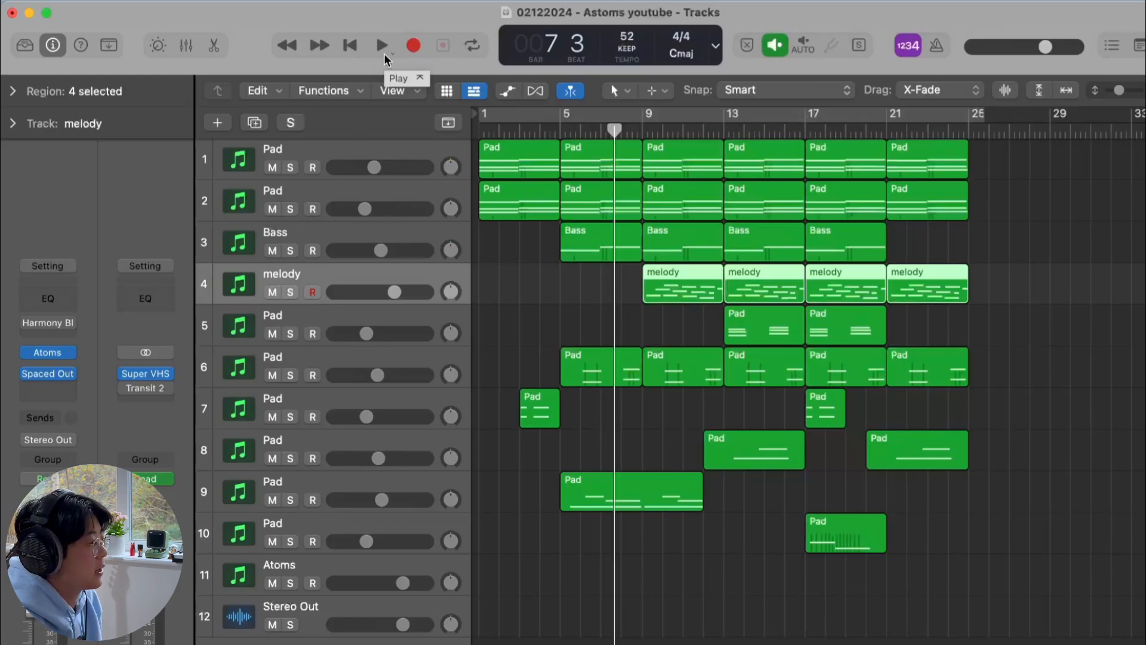
Open the melody track's Atoms plug-in to view its preset
{"action": "mouse_move", "coordinate": [47, 325]}
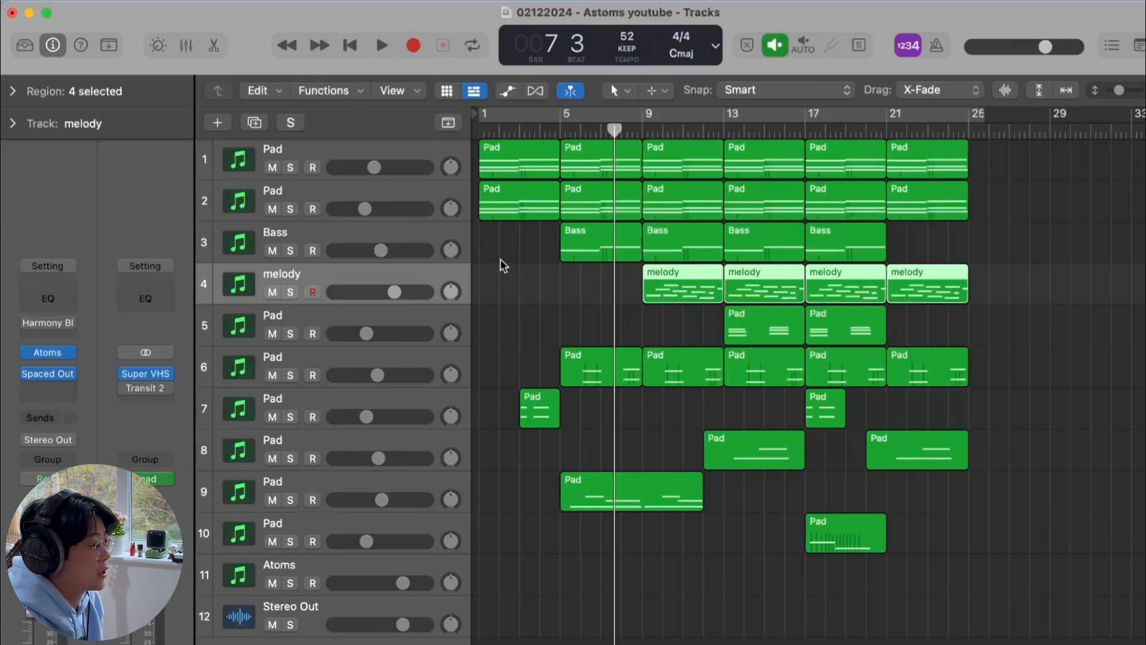
{"action": "left_click", "coordinate": [643, 139]}
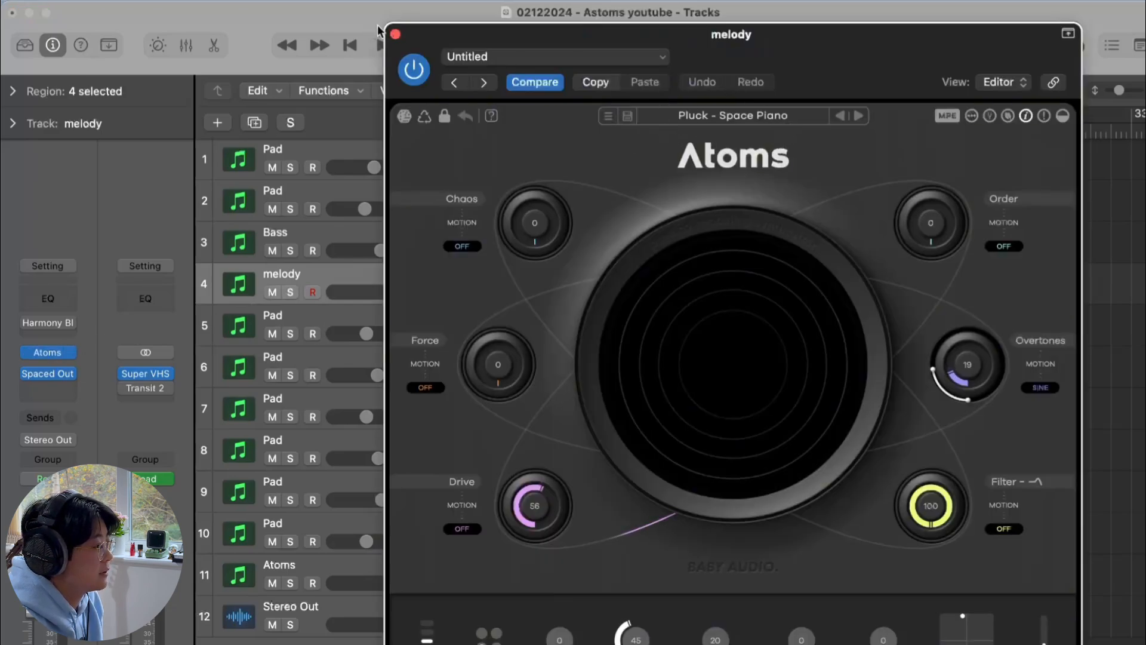
Close the melody's Atoms window, then open the melody track's Spaced Out plug-in to review it and close it
{"action": "left_click", "coordinate": [395, 34]}
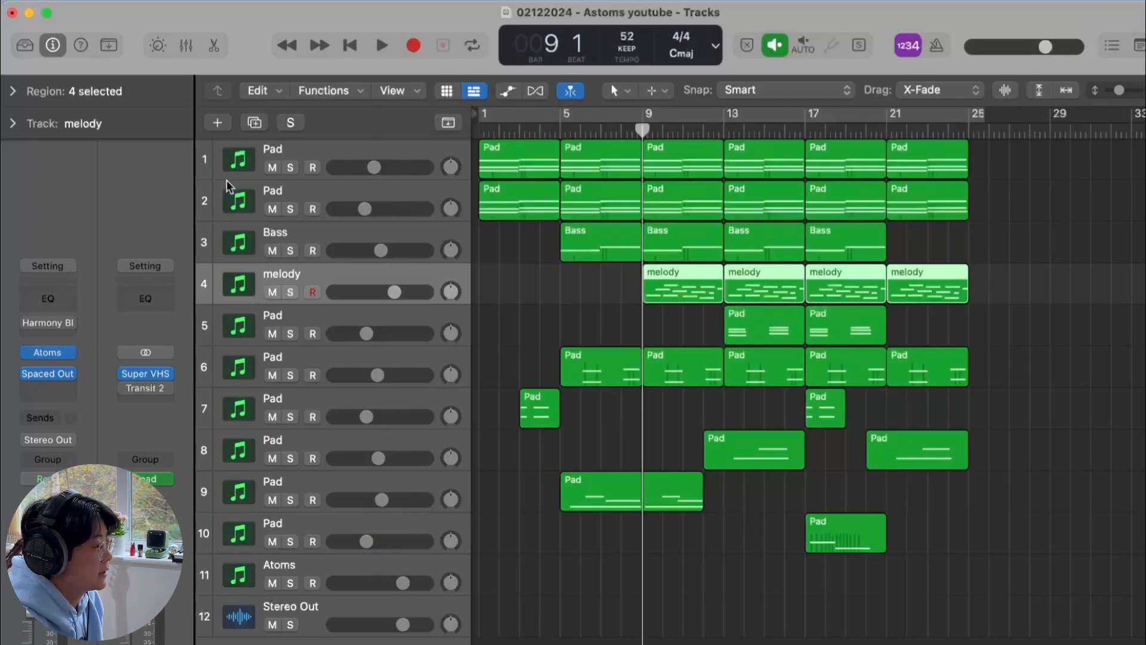
{"action": "left_click", "coordinate": [50, 375]}
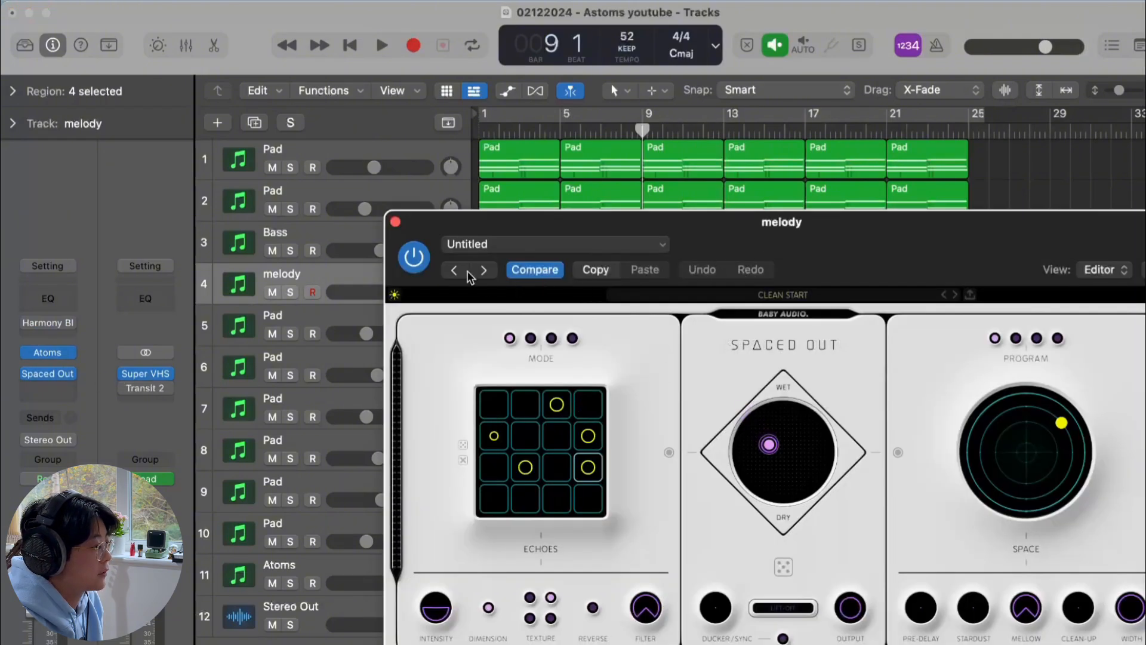
{"action": "left_click", "coordinate": [395, 222]}
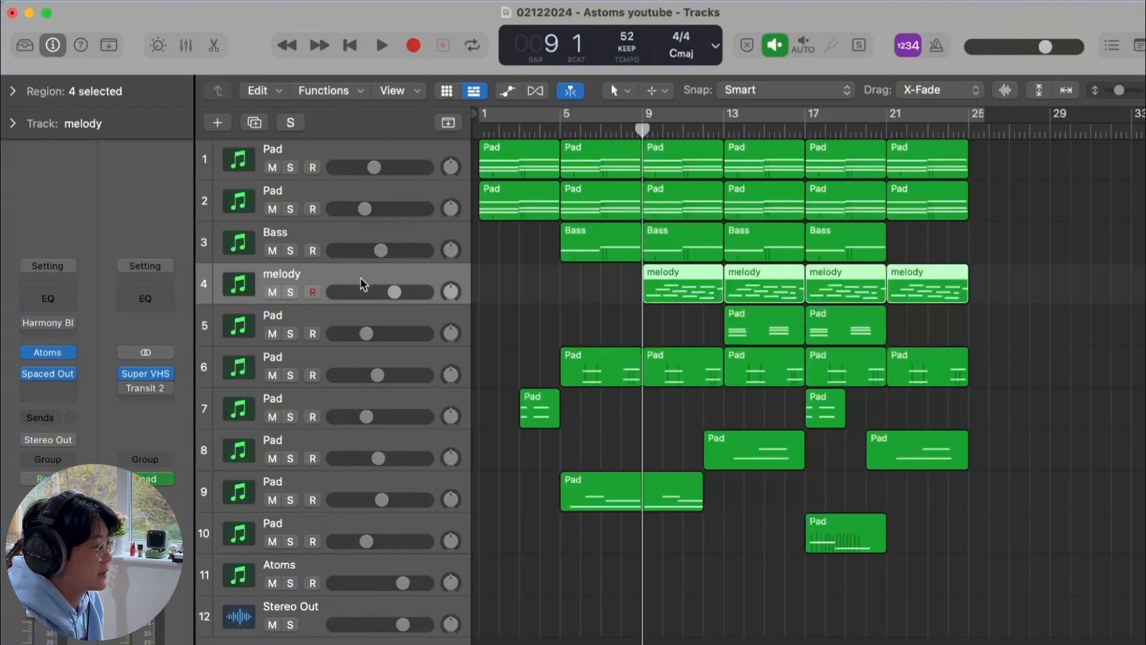
Solo the first four tracks and play them back together, nudging the melody track's volume
{"action": "left_click_drag", "start_coordinate": [296, 171], "coordinate": [290, 292]}
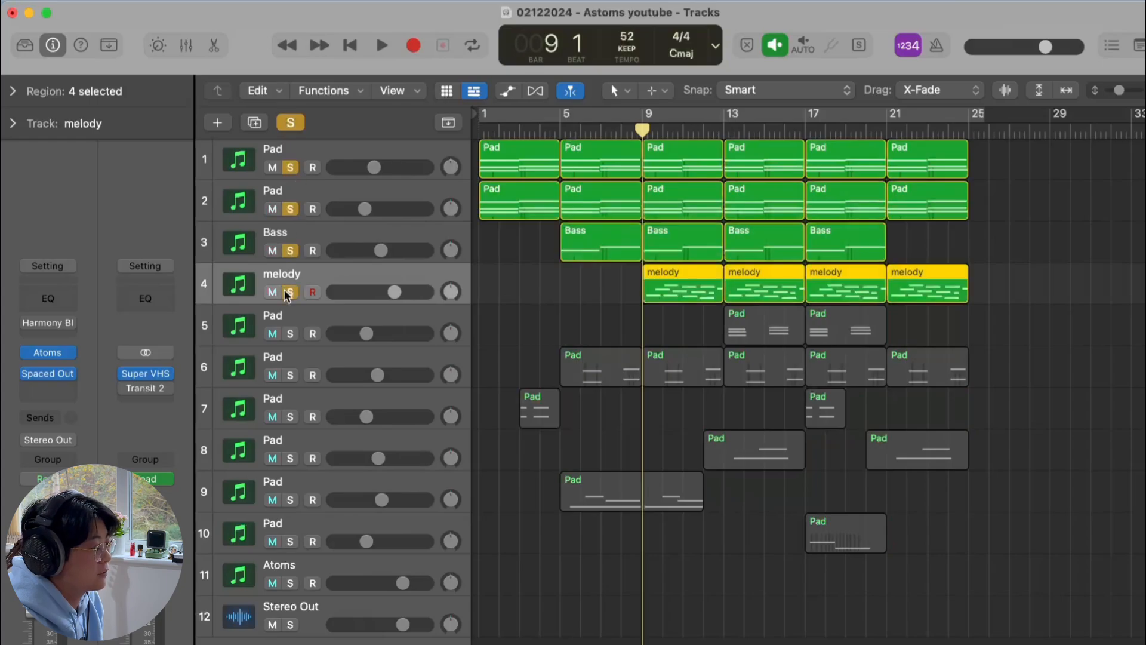
{"action": "key", "text": "space"}
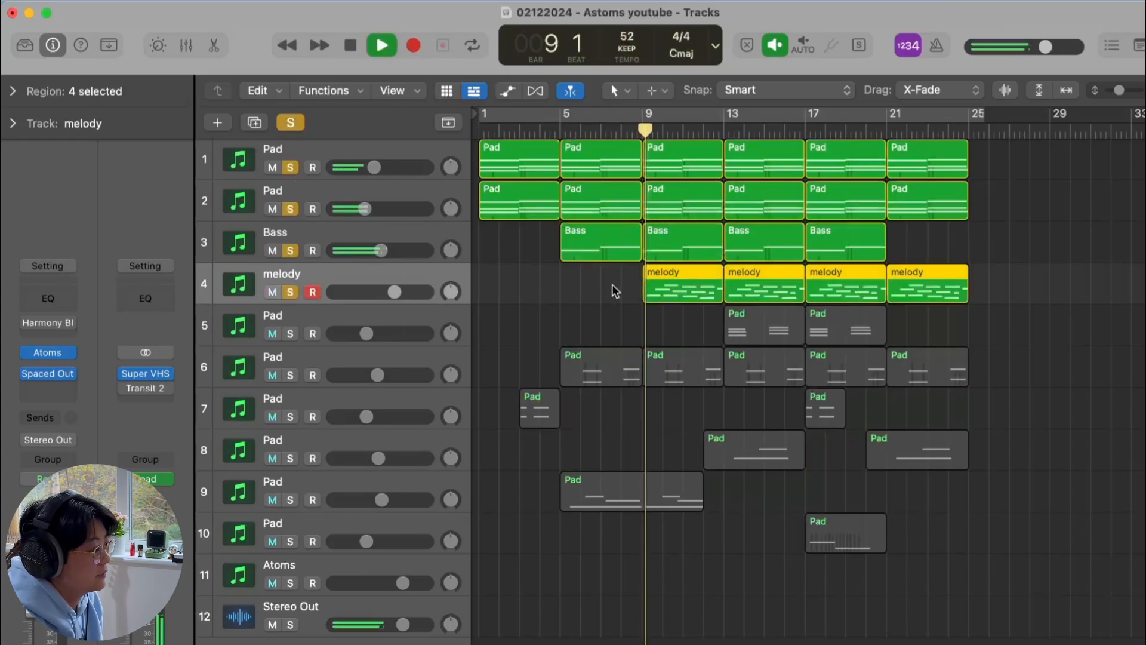
{"action": "left_click_drag", "start_coordinate": [395, 292], "coordinate": [396, 292]}
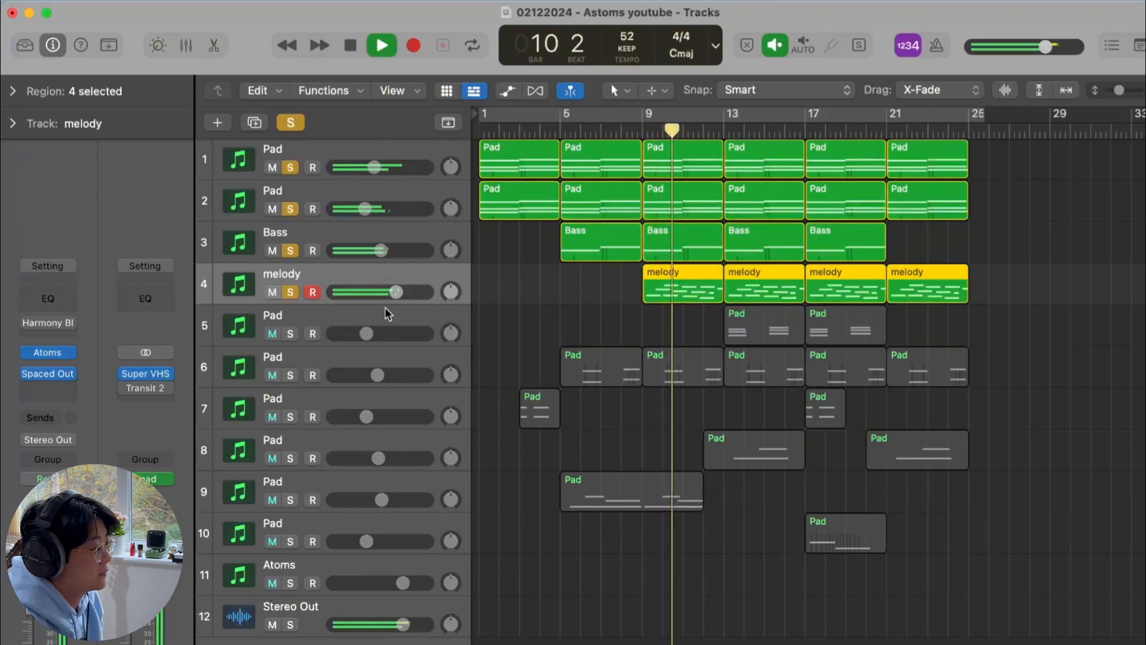
{"action": "left_click", "coordinate": [292, 600]}
Toggle the automation view and scroll through the tracks' automation lanes
{"action": "mouse_move", "coordinate": [28, 418]}
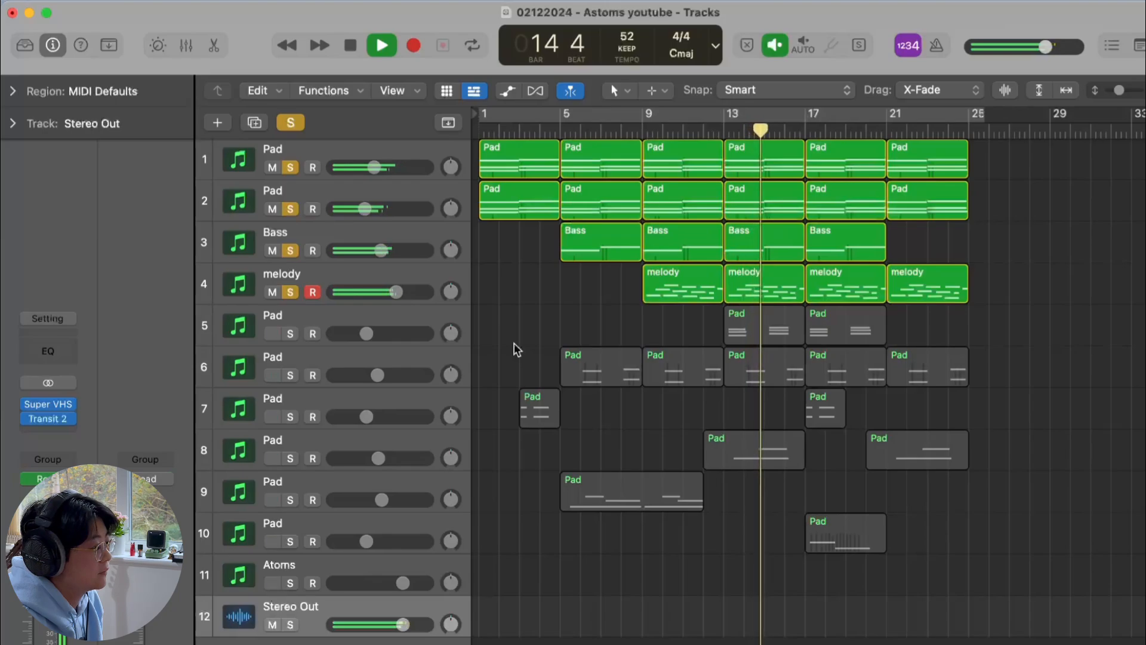
{"action": "key", "text": "a"}
{"action": "key", "text": "space"}
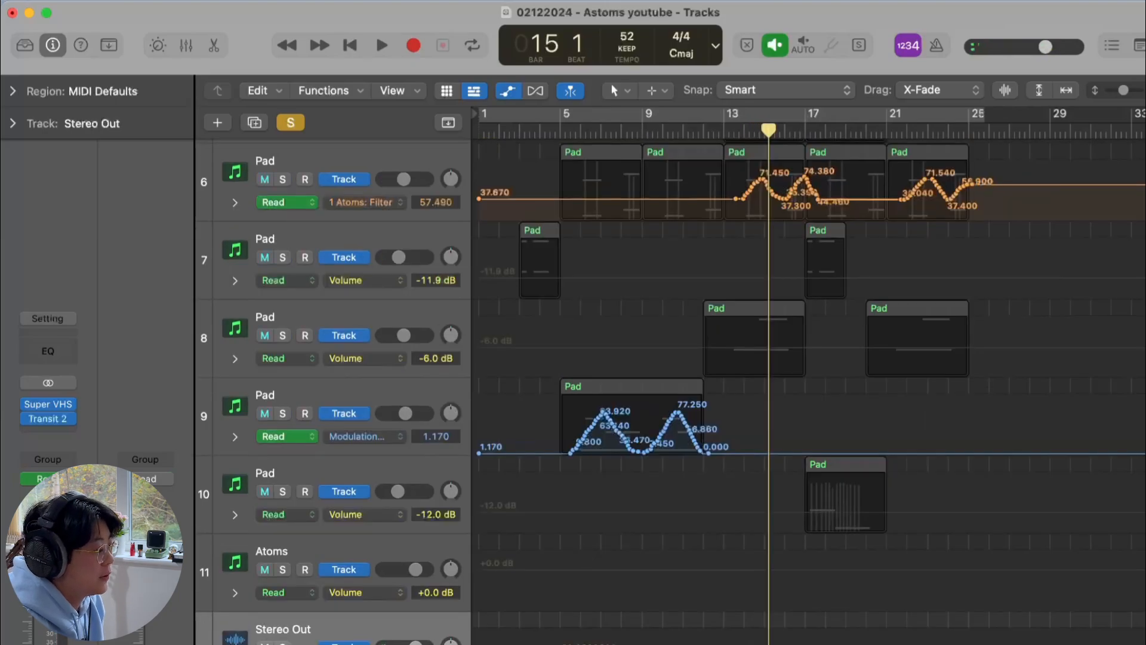
{"action": "scroll", "coordinate": [584, 550], "scroll_direction": "down", "scroll_amount": 1}
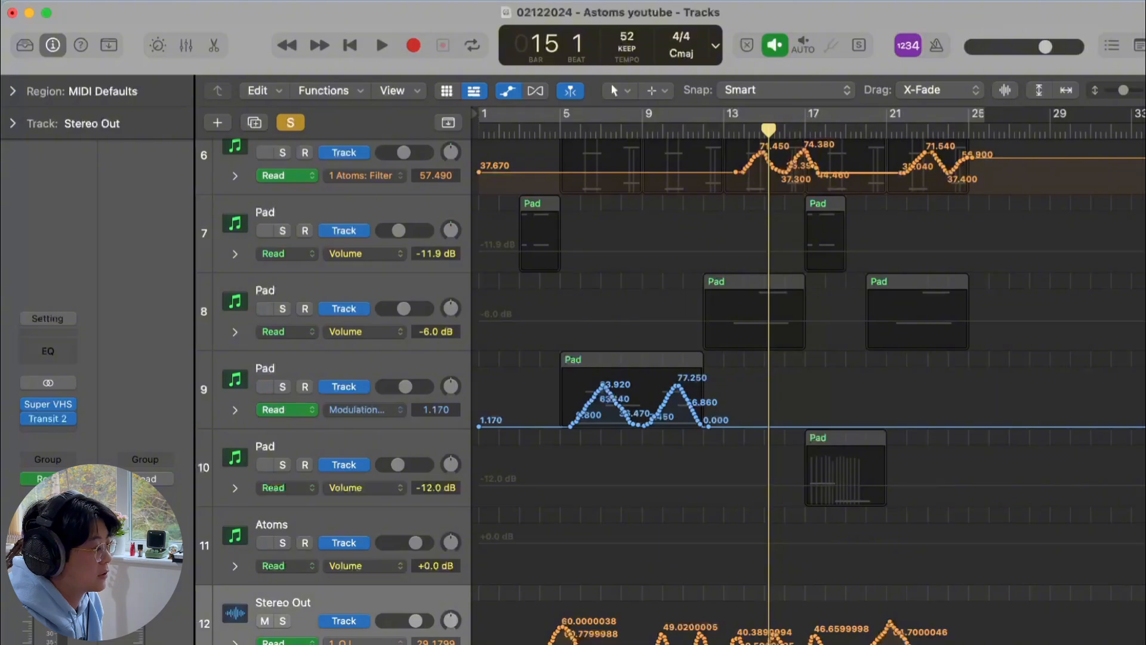
{"action": "key", "text": "a"}
{"action": "scroll", "coordinate": [947, 636], "scroll_direction": "up", "scroll_amount": 5}
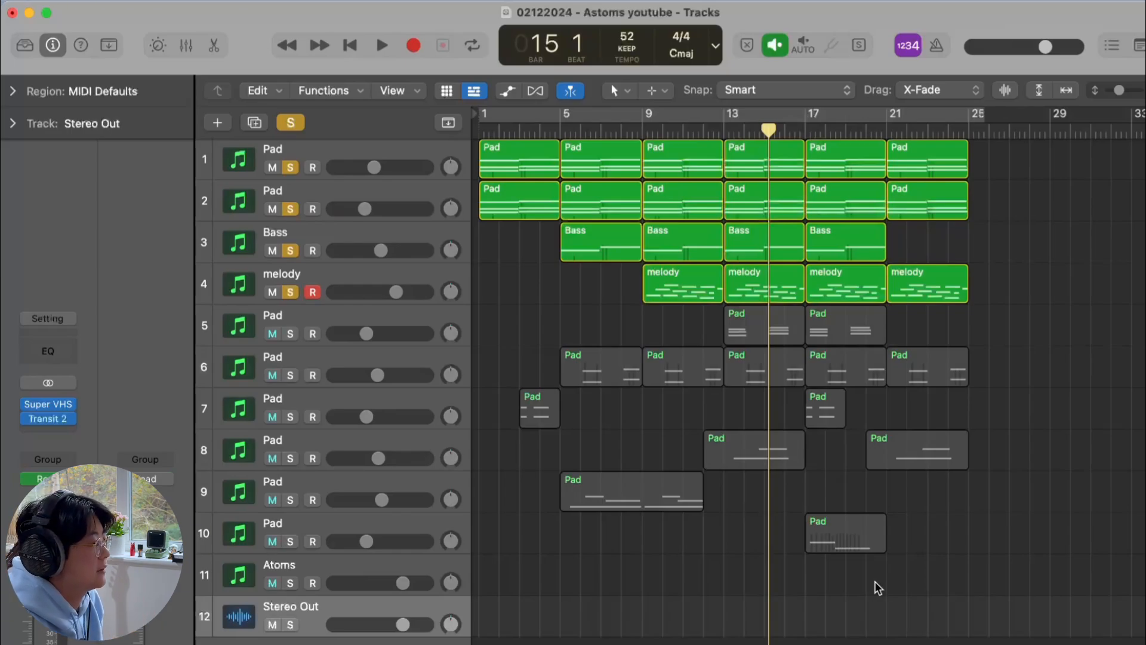
{"action": "key", "text": "a"}
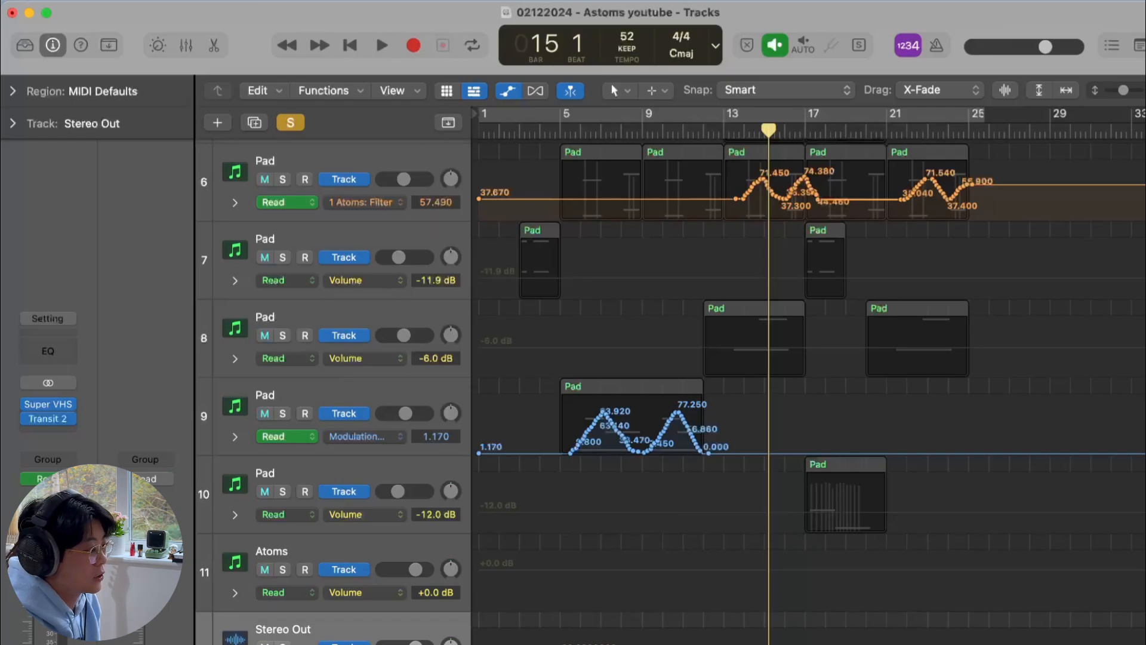
{"action": "key", "text": "a"}
Solo the fifth Pad track, open its Atoms plug-in to view its preset, and play it back
{"action": "left_click", "coordinate": [279, 313]}
{"action": "left_click", "coordinate": [290, 334]}
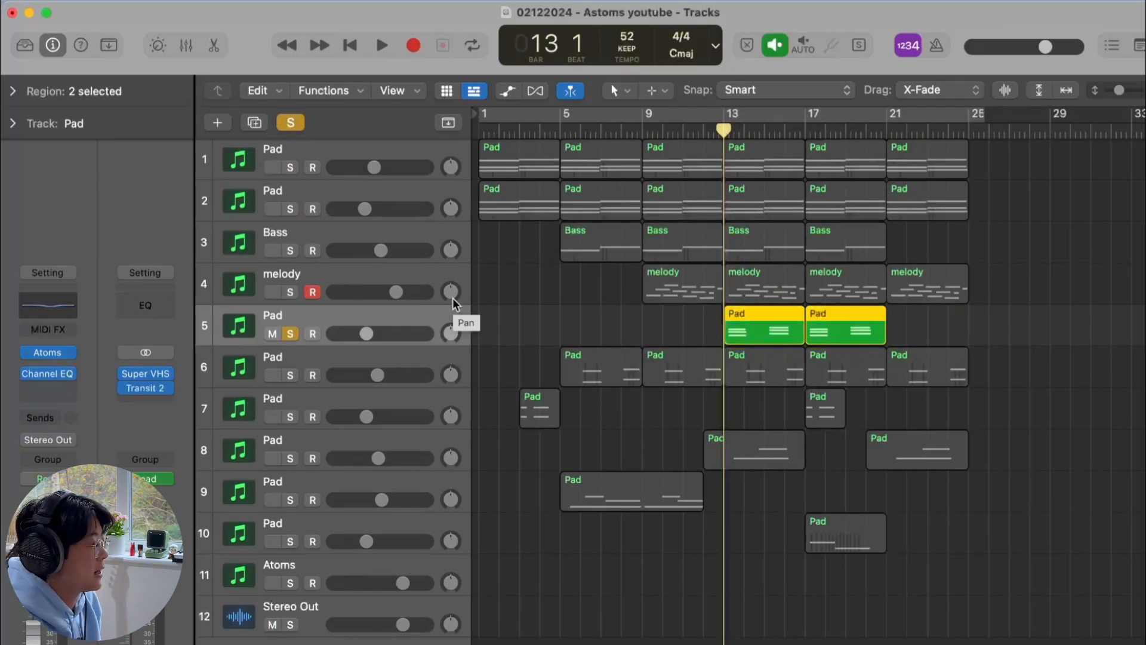
{"action": "left_click", "coordinate": [74, 353]}
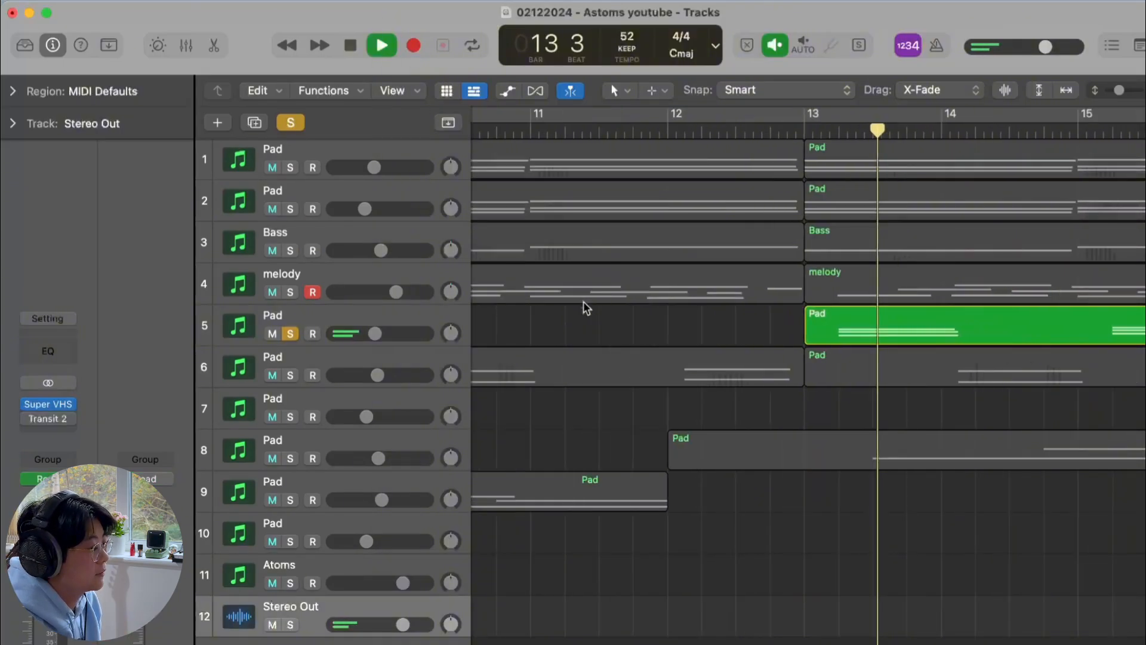
{"action": "key", "text": "super+Left"}
{"action": "key", "text": "super+Left"}
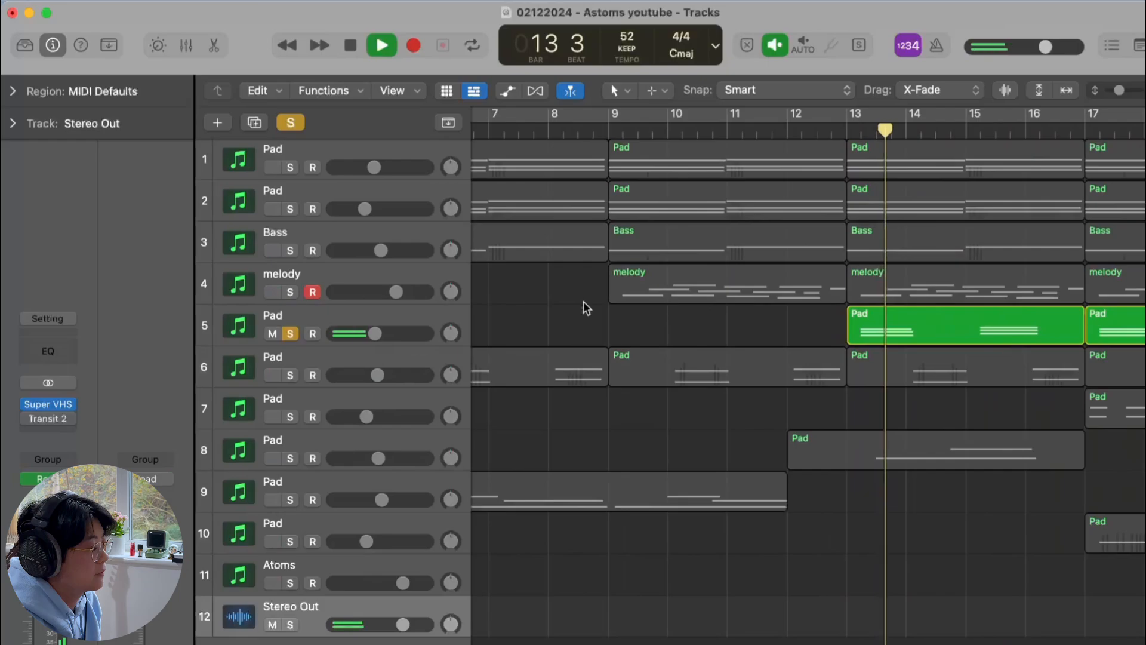
{"action": "key", "text": "super+Left"}
{"action": "key", "text": "super+Left"}
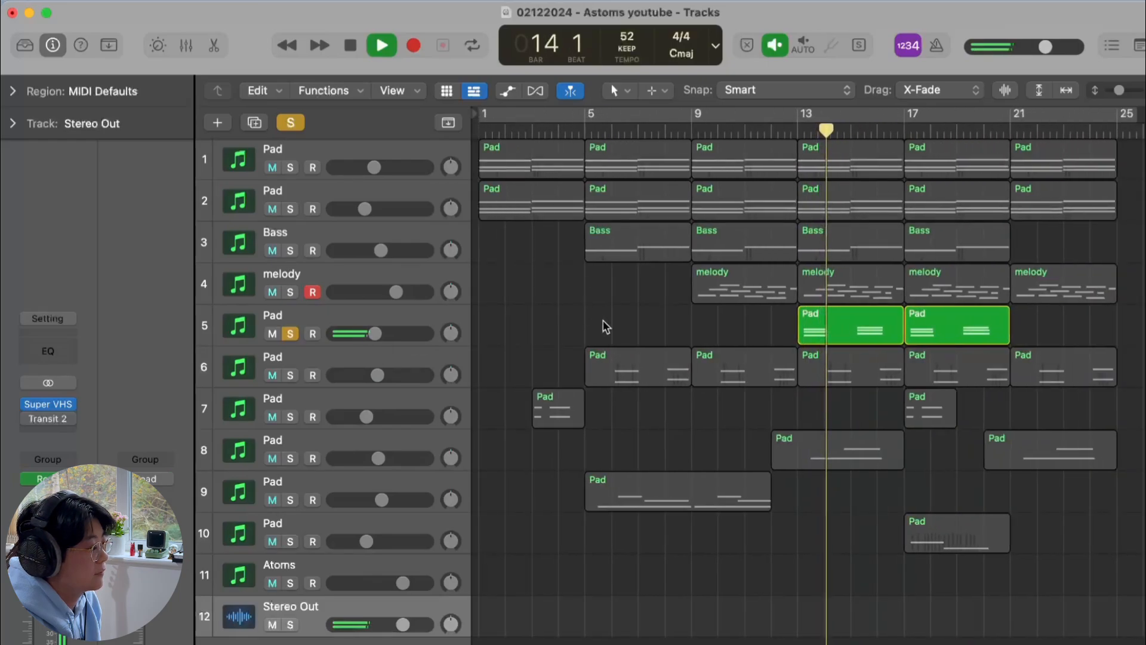
{"action": "key", "text": "space"}
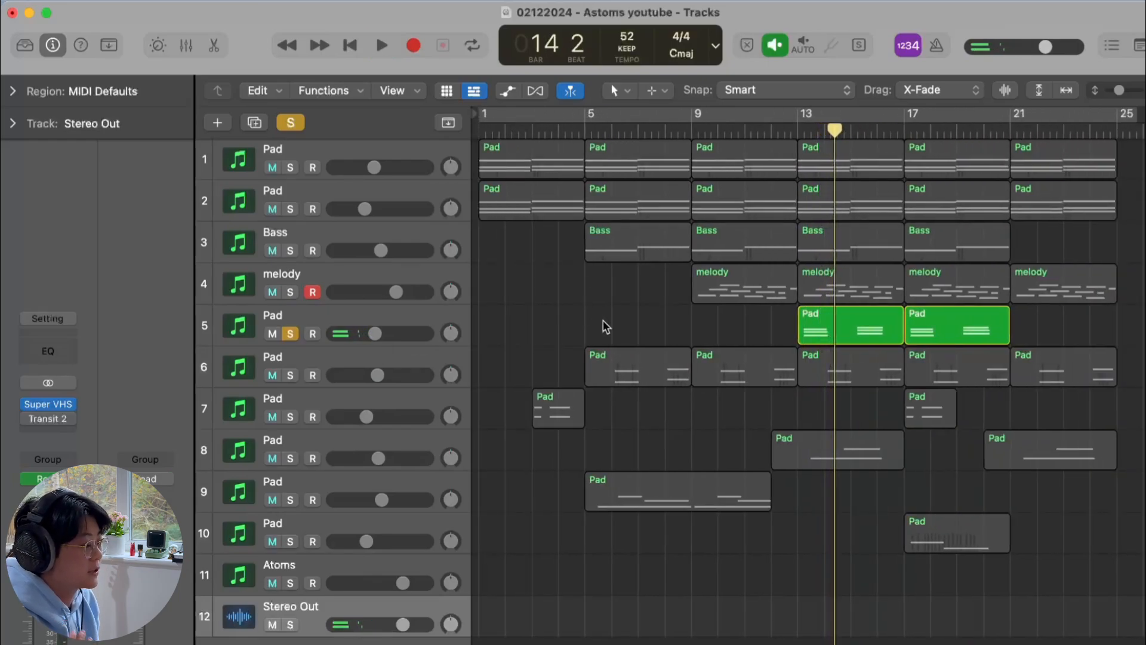
Solo the first four tracks alongside the fifth Pad track and raise the fifth Pad's volume slightly during playback
{"action": "left_click_drag", "start_coordinate": [291, 167], "coordinate": [291, 288]}
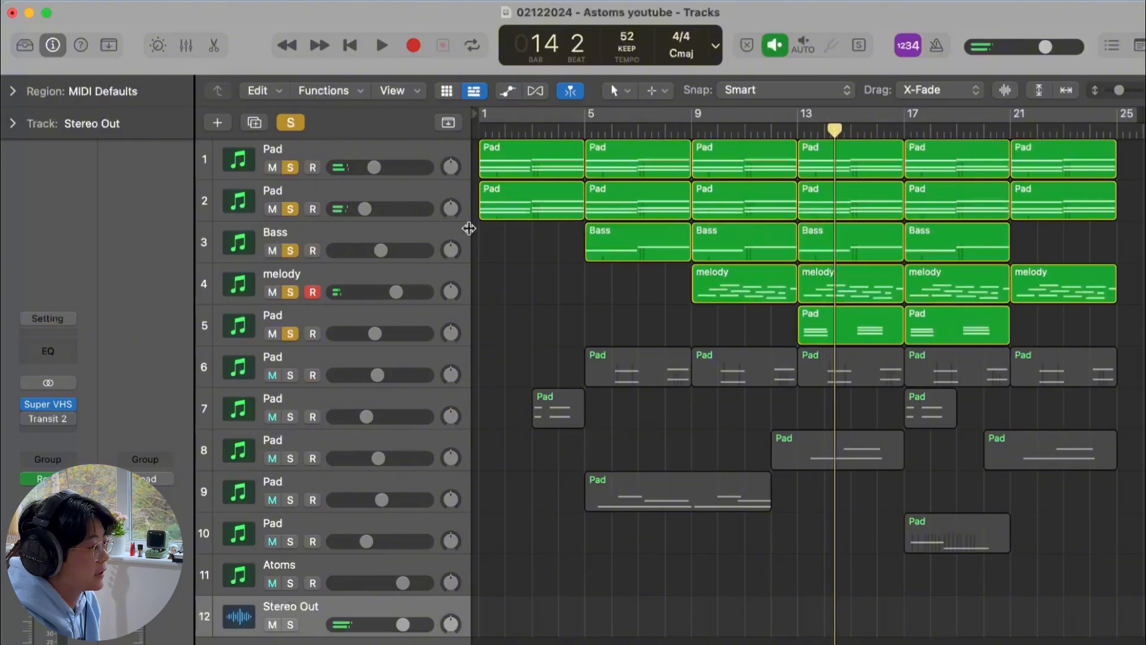
{"action": "key", "text": "space"}
{"action": "left_click_drag", "start_coordinate": [359, 330], "coordinate": [378, 333]}
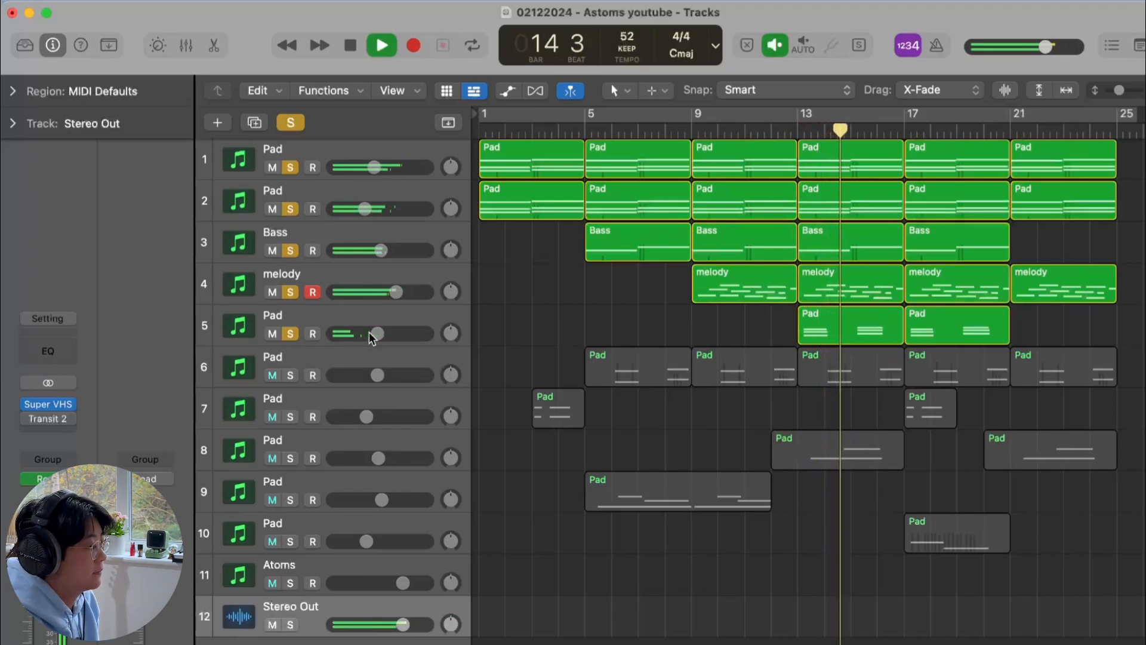
{"action": "key", "text": "space"}
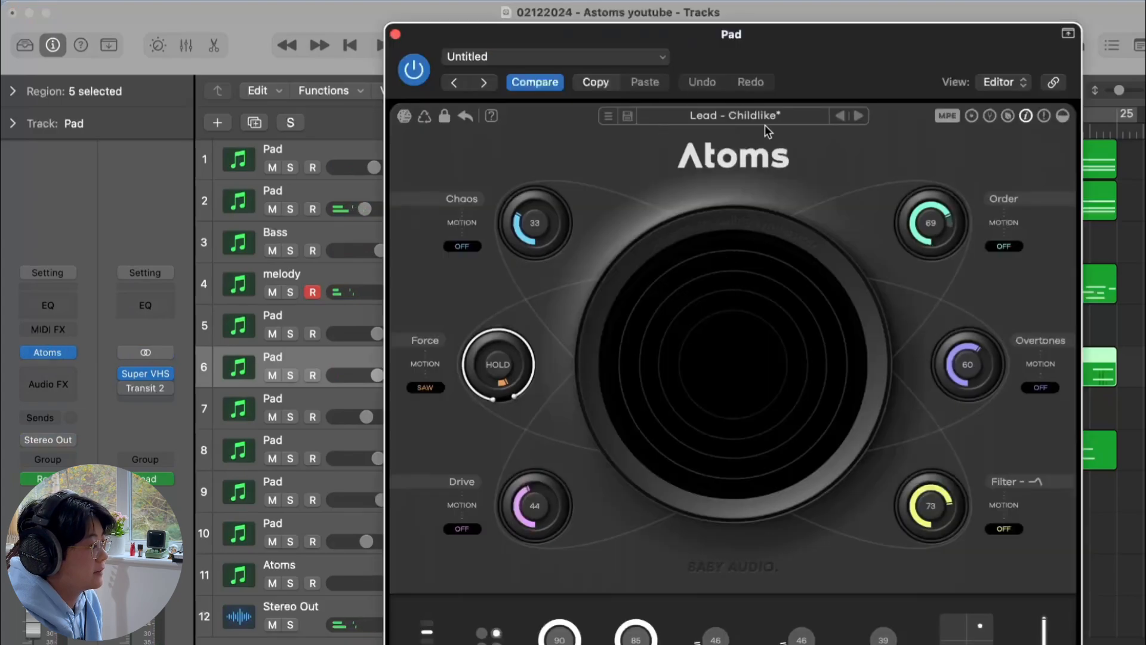
Solo the sixth Pad track, show its Atoms filter automation, and play back from bar 13
{"action": "left_click", "coordinate": [396, 35]}
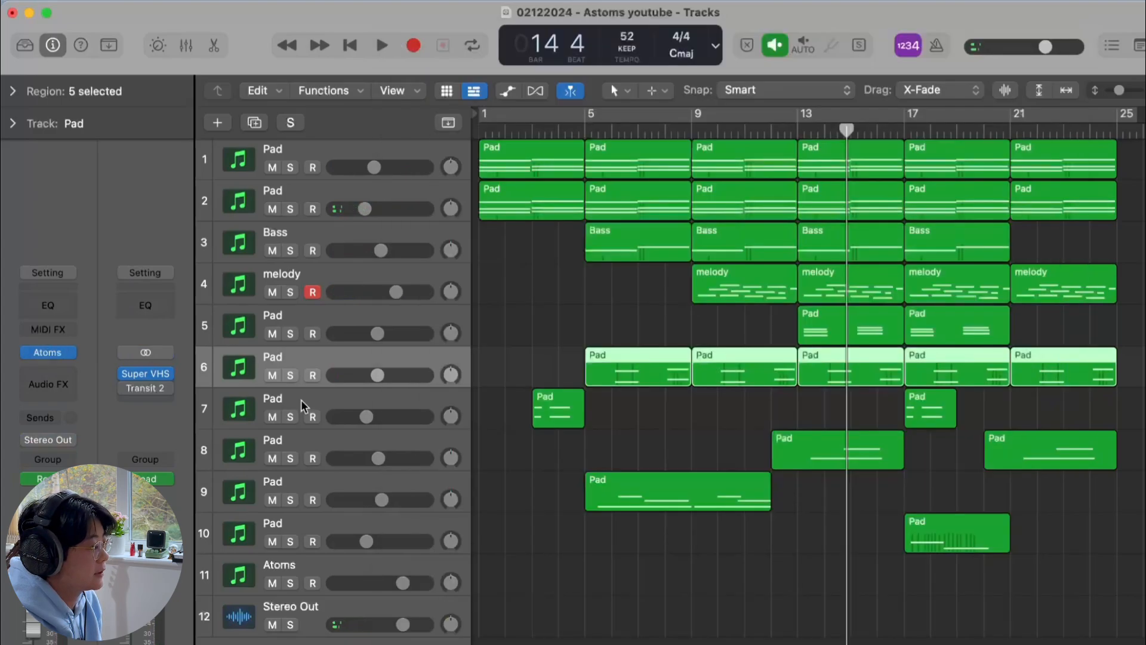
{"action": "left_click", "coordinate": [290, 375]}
{"action": "scroll", "coordinate": [804, 341], "scroll_direction": "up", "scroll_amount": 3}
{"action": "key", "text": "a"}
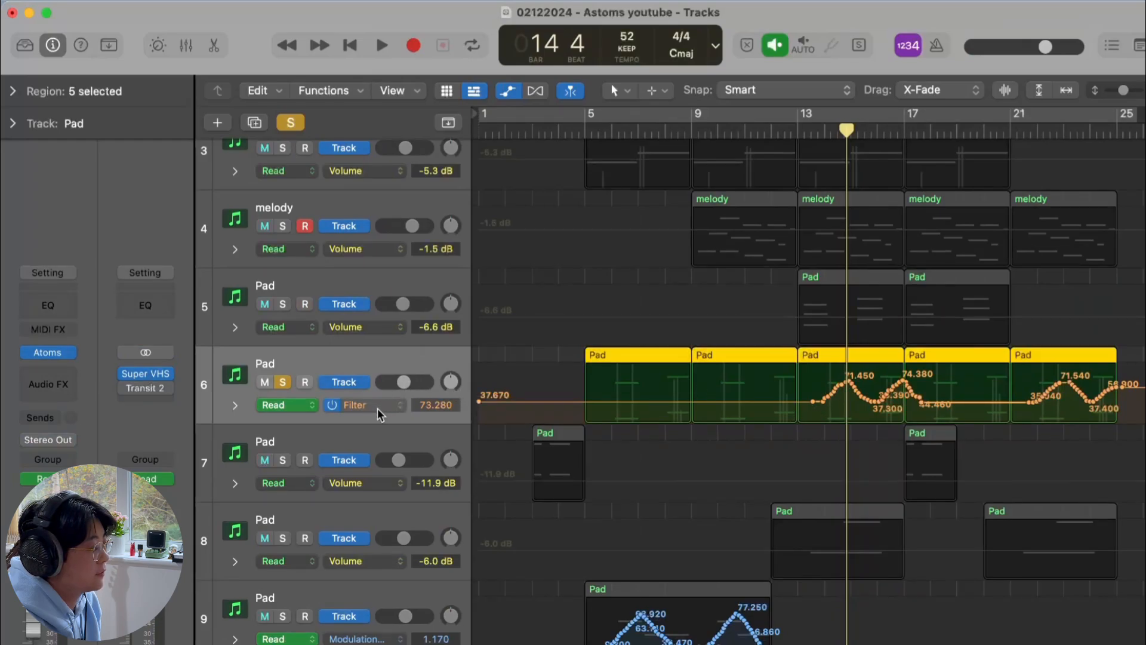
{"action": "left_click", "coordinate": [798, 134]}
{"action": "scroll", "coordinate": [764, 400], "scroll_direction": "up", "scroll_amount": 5}
{"action": "scroll", "coordinate": [765, 400], "scroll_direction": "down", "scroll_amount": 3}
{"action": "scroll", "coordinate": [765, 400], "scroll_direction": "right", "scroll_amount": 3}
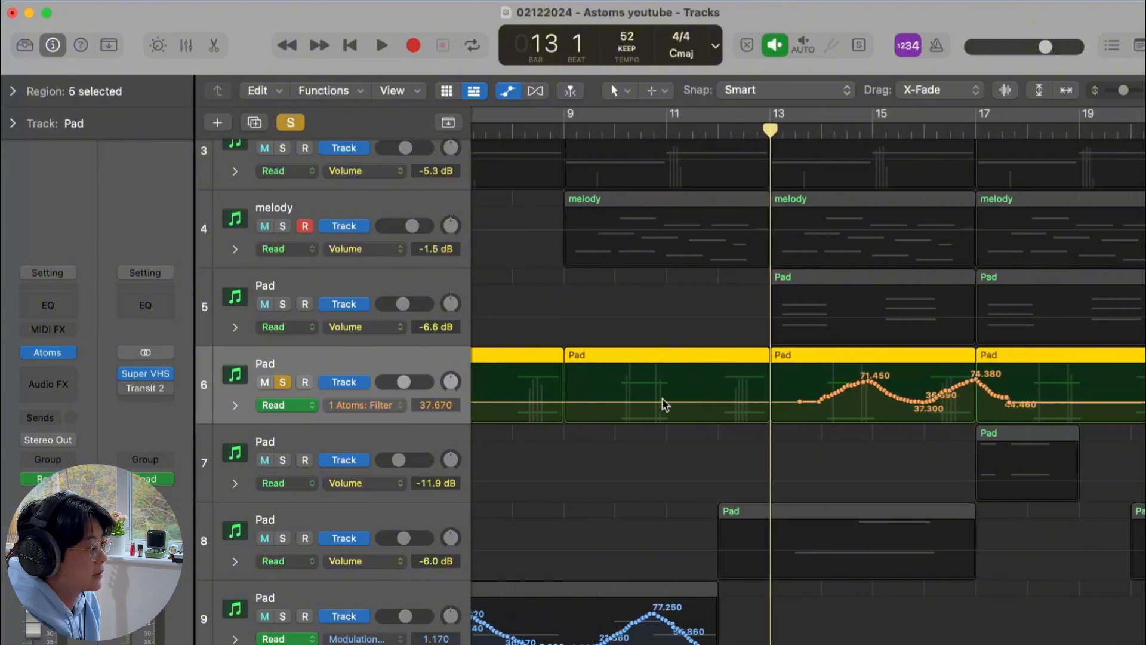
{"action": "key", "text": "space"}
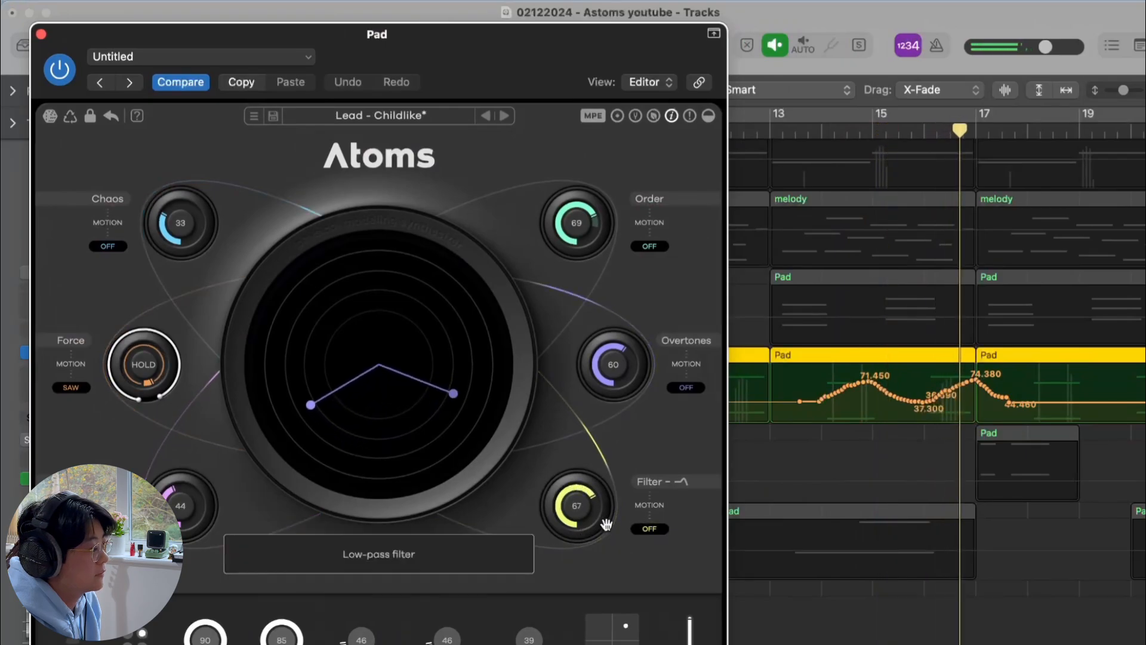
Close the open Atoms windows, solo the seventh Pad track, and play it back
{"action": "left_click", "coordinate": [42, 34]}
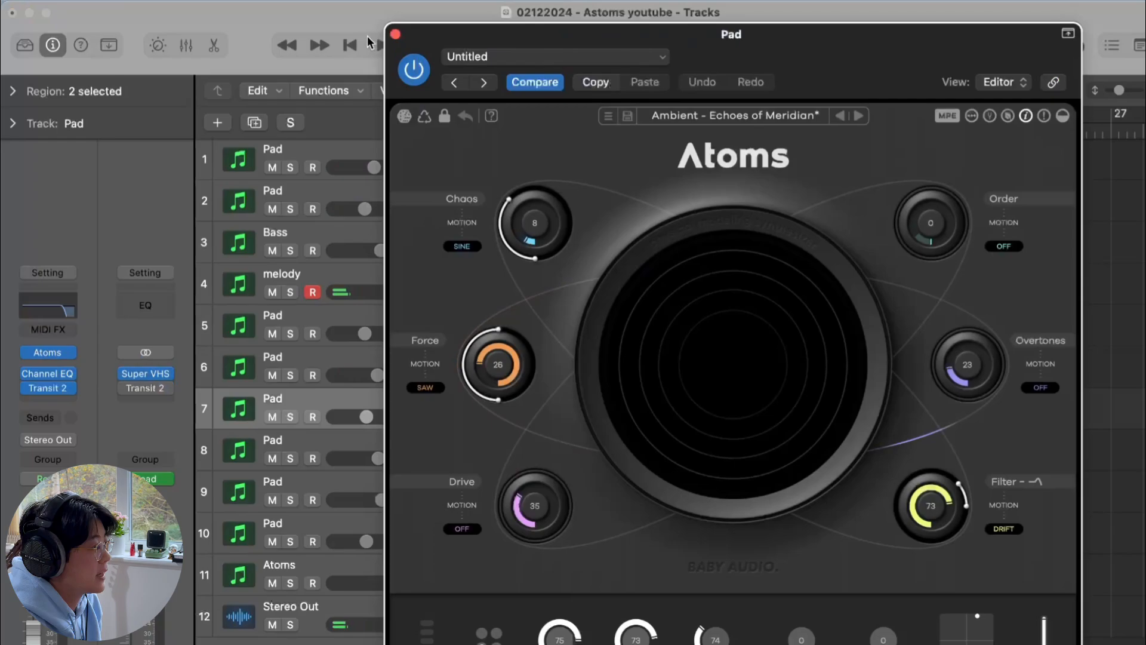
{"action": "left_click", "coordinate": [395, 34]}
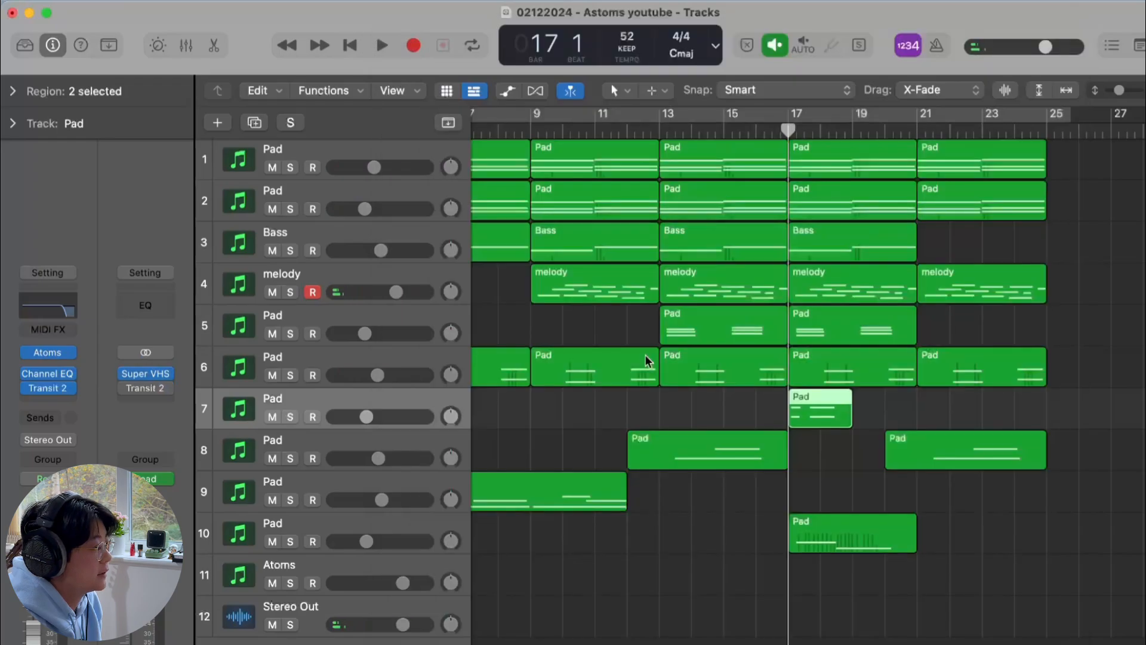
{"action": "left_click", "coordinate": [290, 417]}
{"action": "key", "text": "space"}
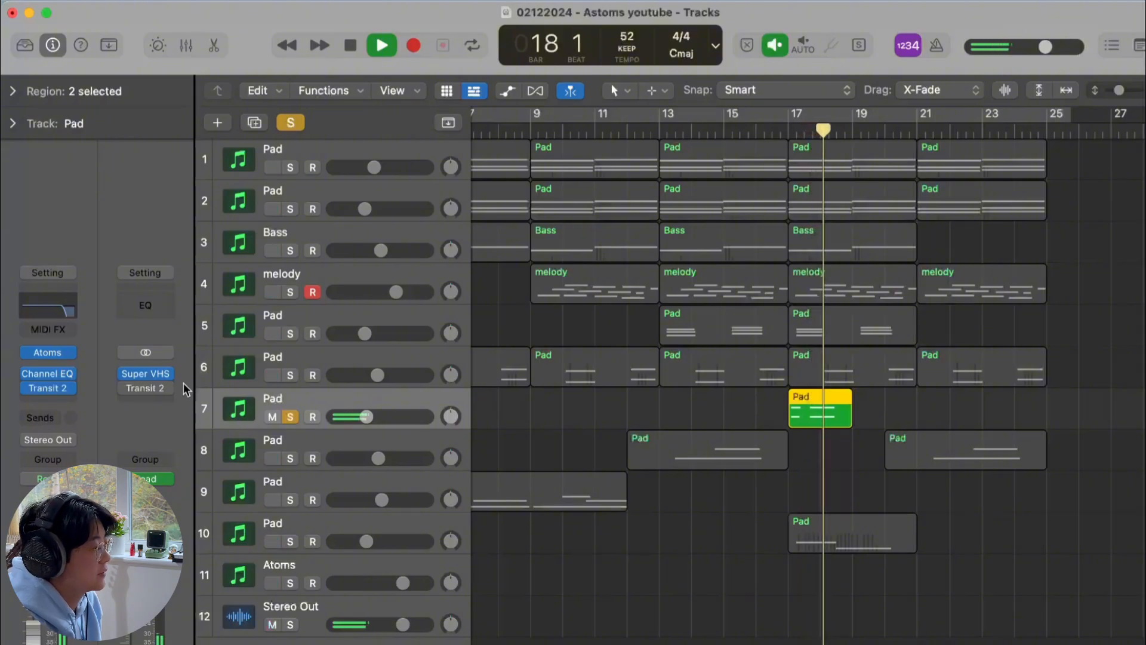
Open the seventh Pad track's Channel EQ and Transit 2 plug-ins to review them, closing each
{"action": "key", "text": "super+Down"}
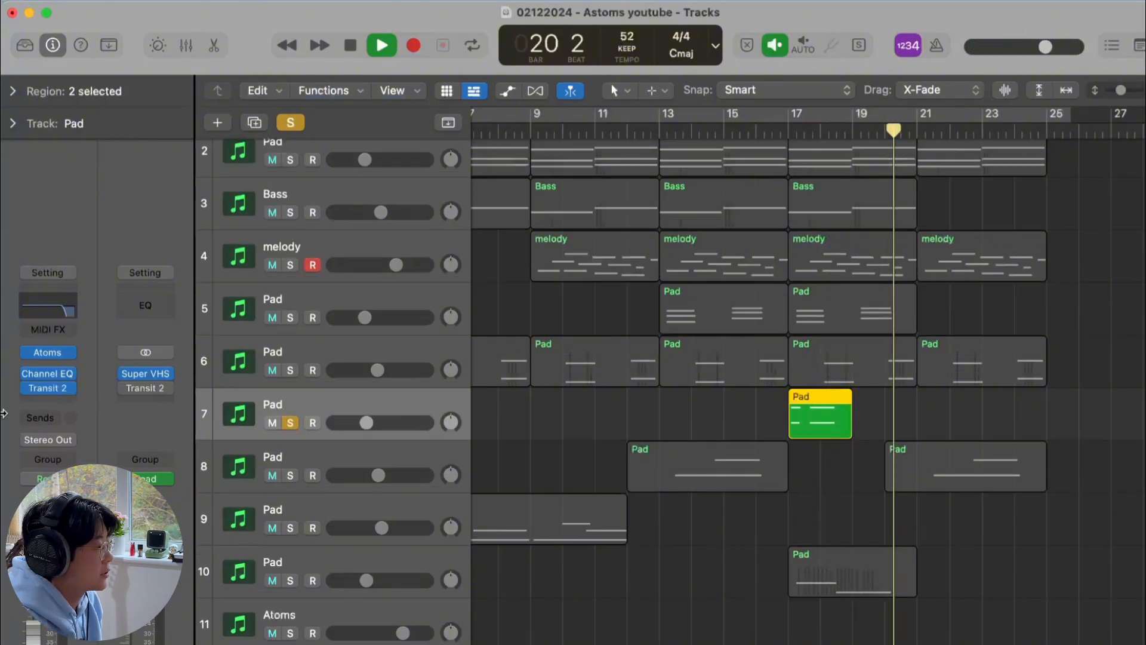
{"action": "left_click", "coordinate": [48, 374]}
{"action": "left_click", "coordinate": [393, 224]}
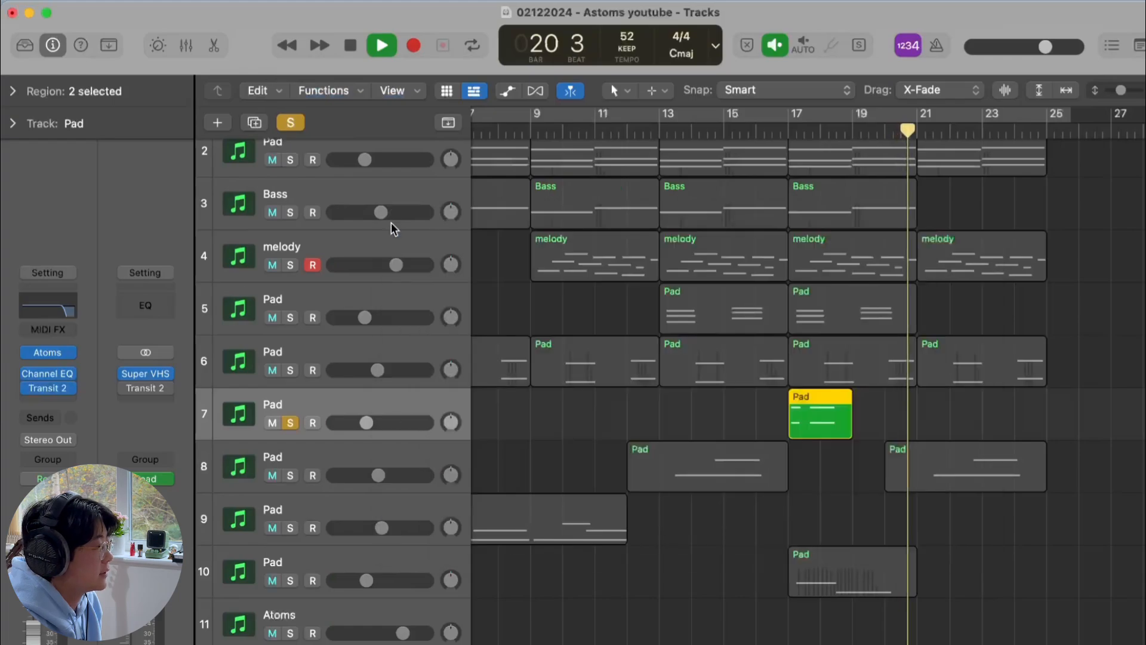
{"action": "left_click", "coordinate": [53, 389]}
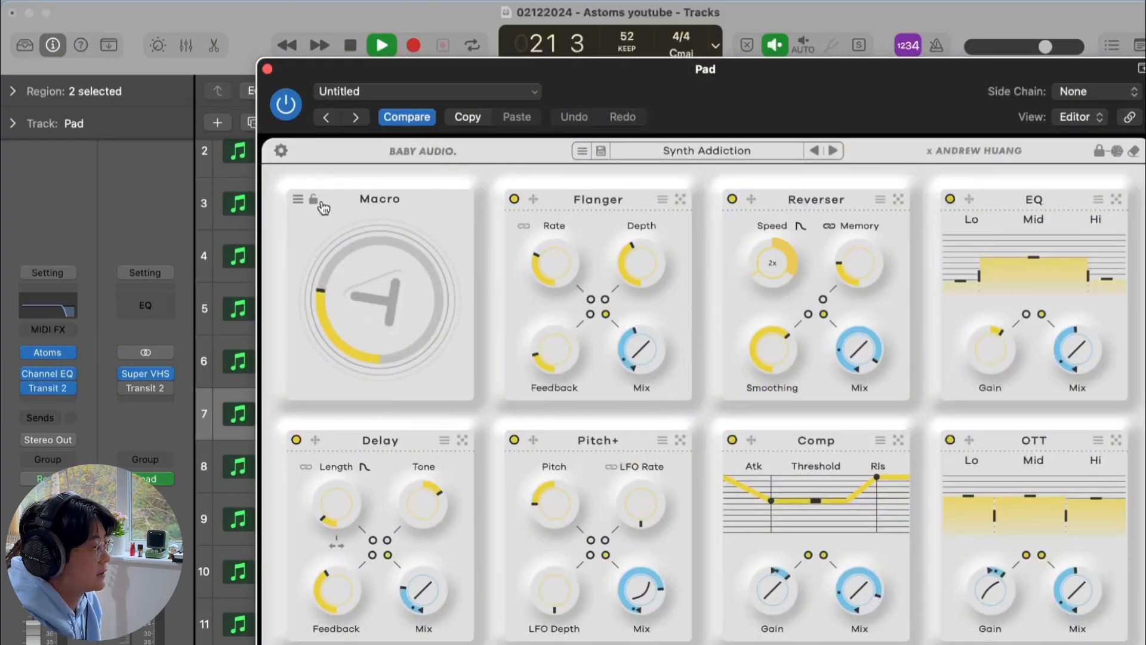
{"action": "left_click", "coordinate": [268, 70]}
Toggle the Transit 2 plug-in's bypass on the seventh Pad track while playing it back
{"action": "key", "text": "space"}
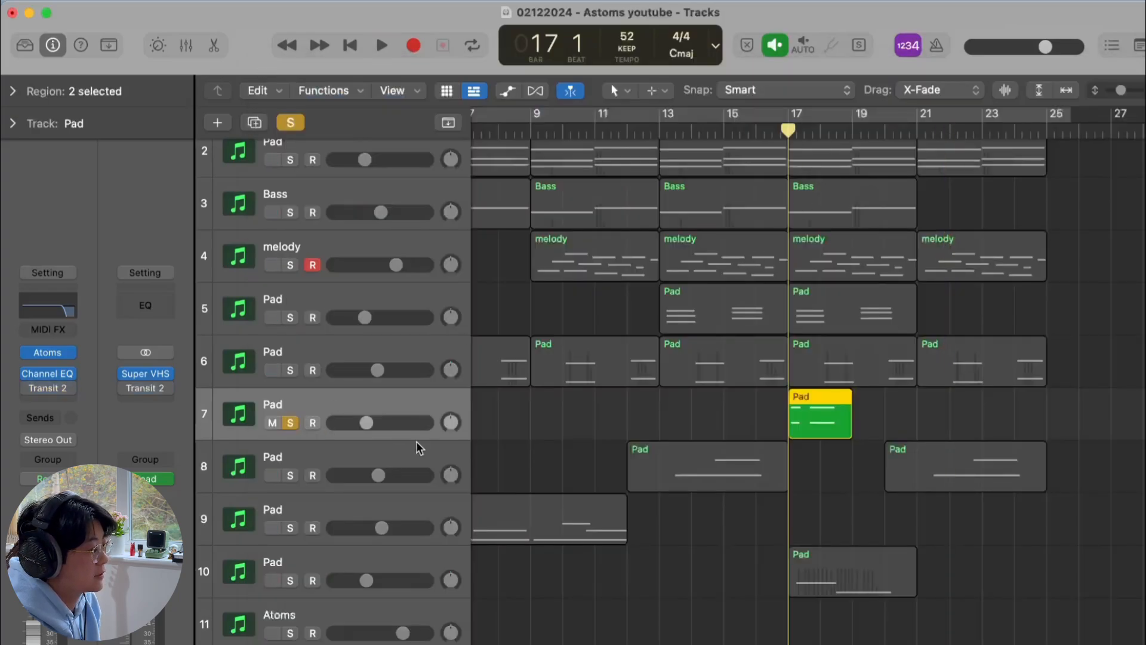
{"action": "key", "text": "space"}
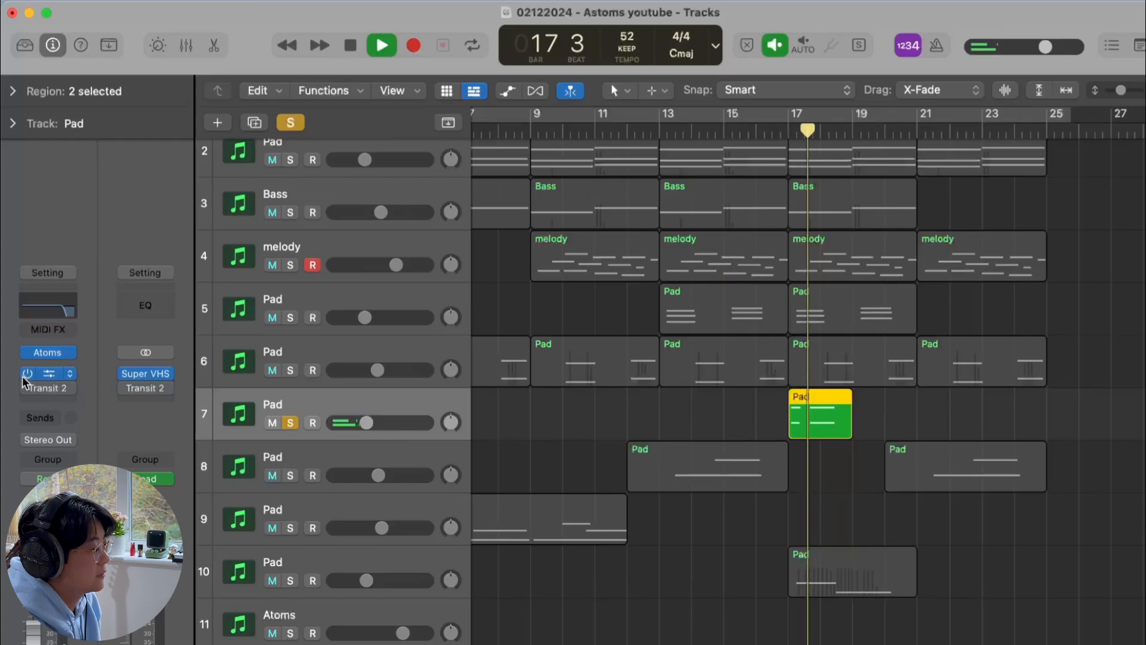
{"action": "mouse_move", "coordinate": [28, 389]}
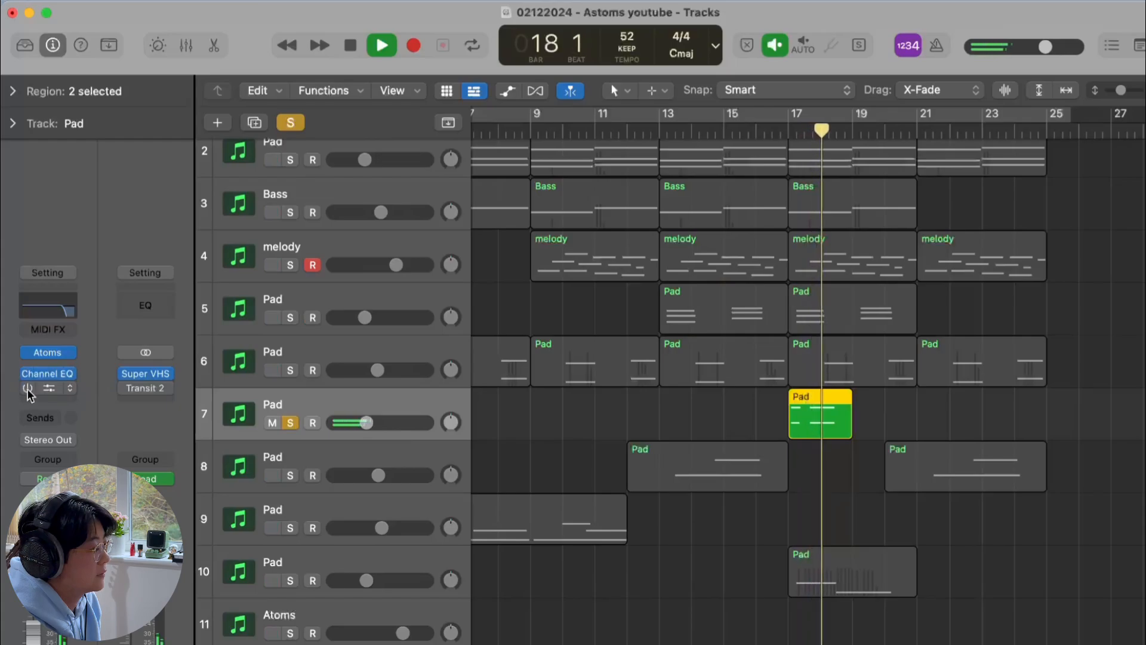
{"action": "left_click", "coordinate": [27, 389]}
{"action": "key", "text": "space"}
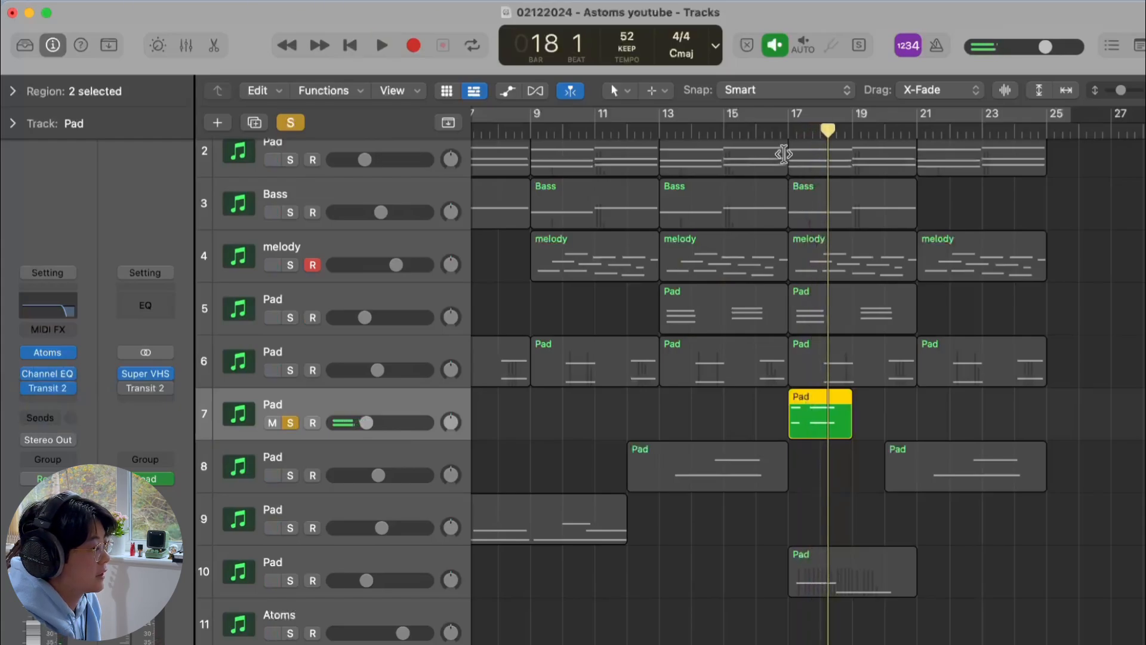
Play back the soloed seventh Pad track from bar 17
{"action": "left_click", "coordinate": [788, 132]}
{"action": "key", "text": "space"}
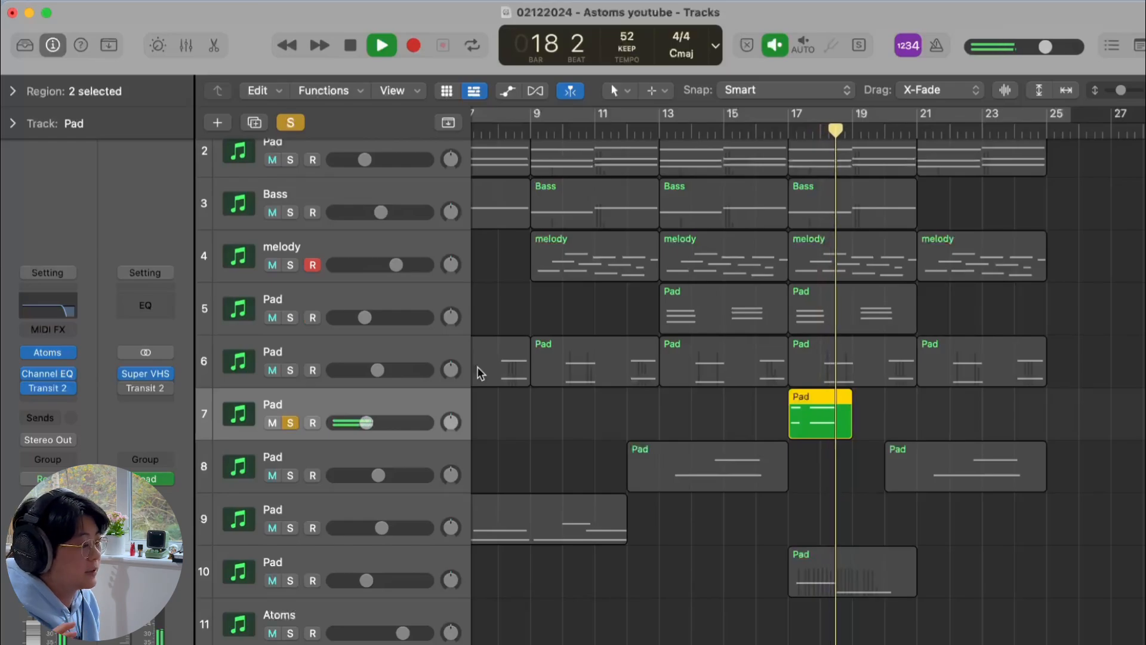
{"action": "key", "text": "space"}
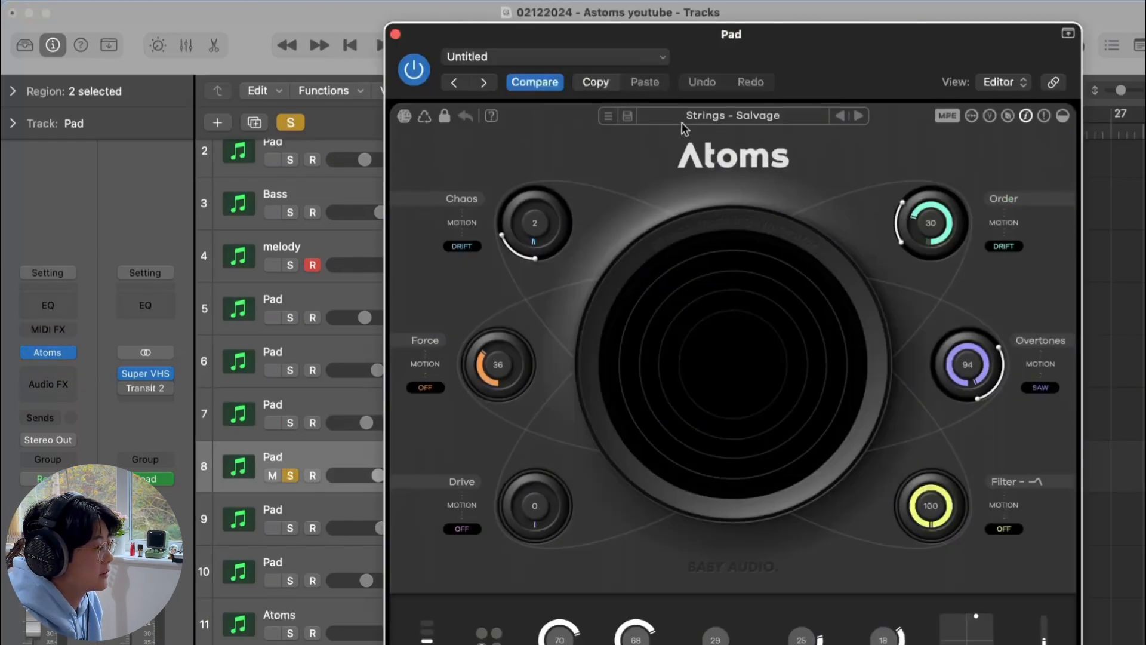
Close the Atoms window and play back the soloed Pad track 8, toggling the automation view
{"action": "left_click", "coordinate": [397, 35]}
{"action": "key", "text": "space"}
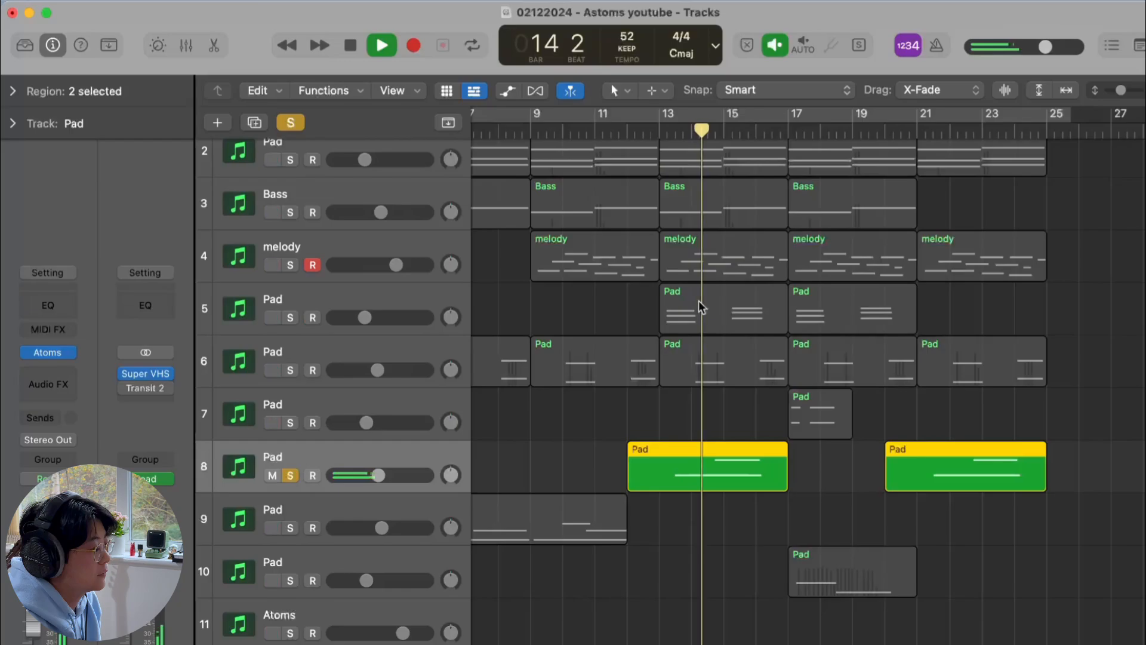
{"action": "key", "text": "a"}
{"action": "key", "text": "a"}
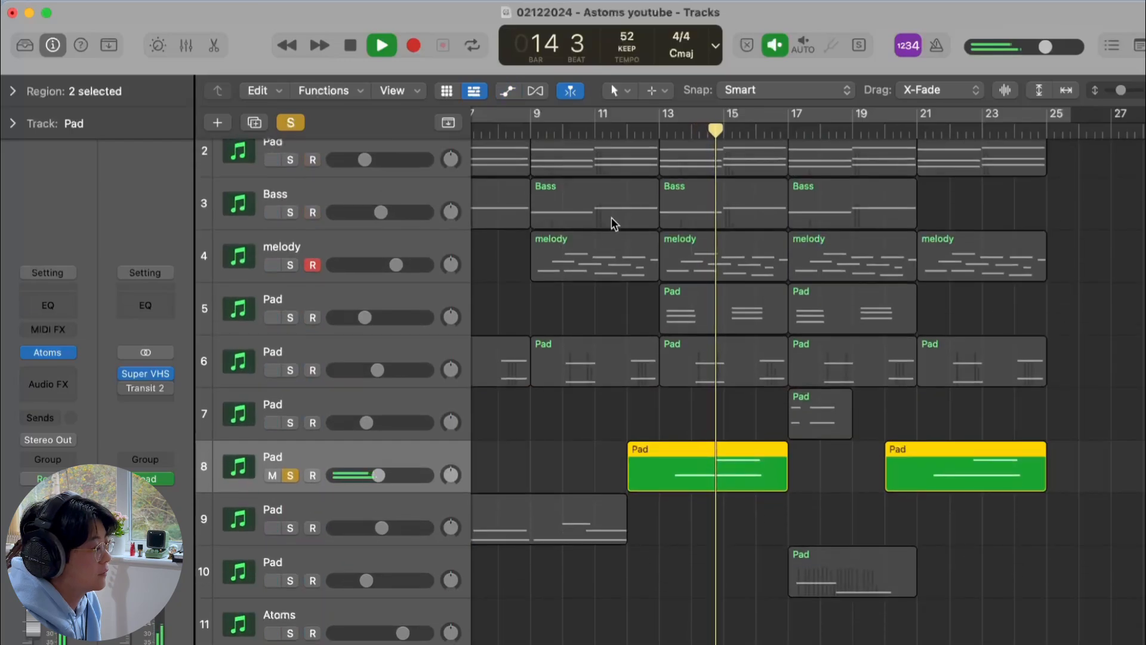
Clear the solo and review the Atoms plug-in and its automation on Pad track 9
{"action": "left_click", "coordinate": [291, 123]}
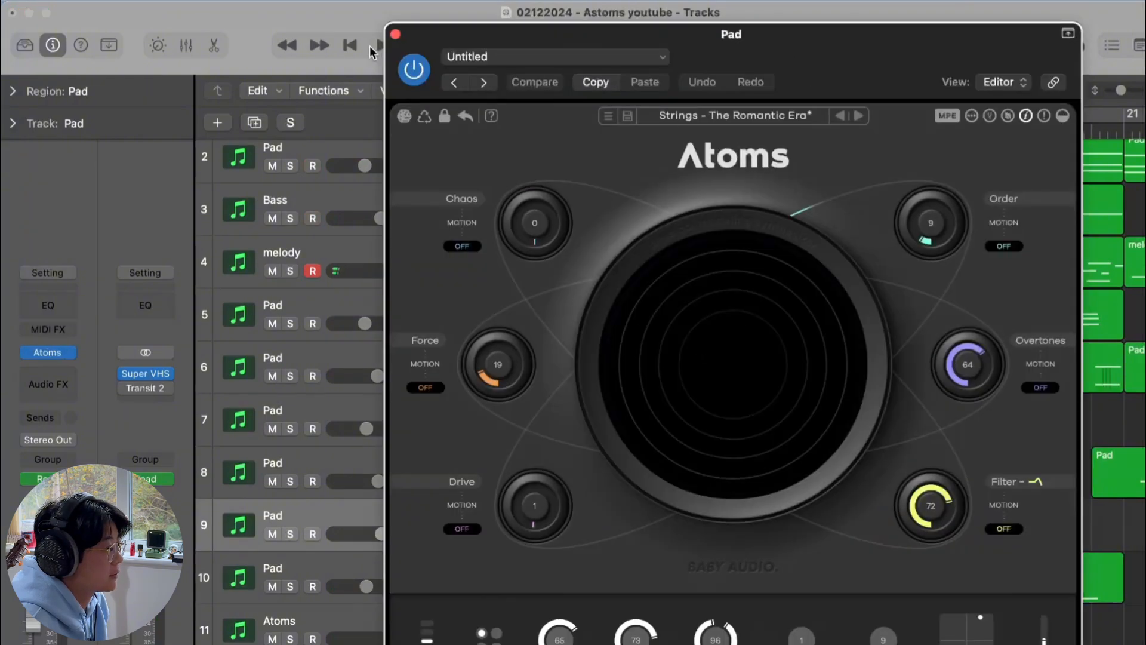
{"action": "left_click", "coordinate": [395, 34]}
{"action": "key", "text": "a"}
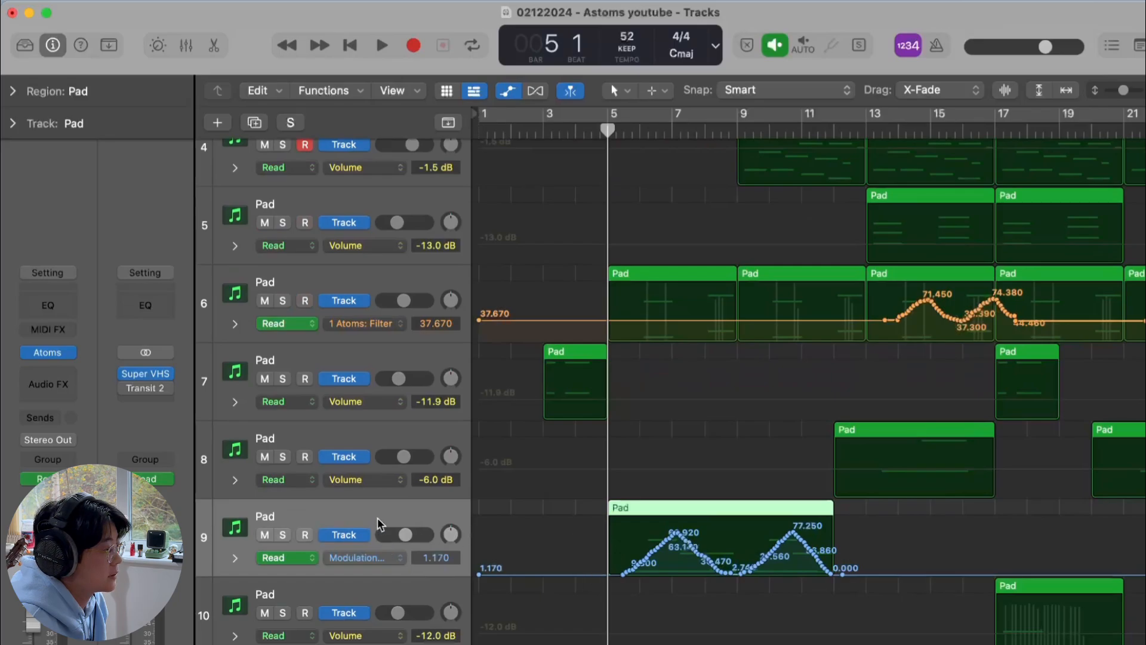
{"action": "key", "text": "v"}
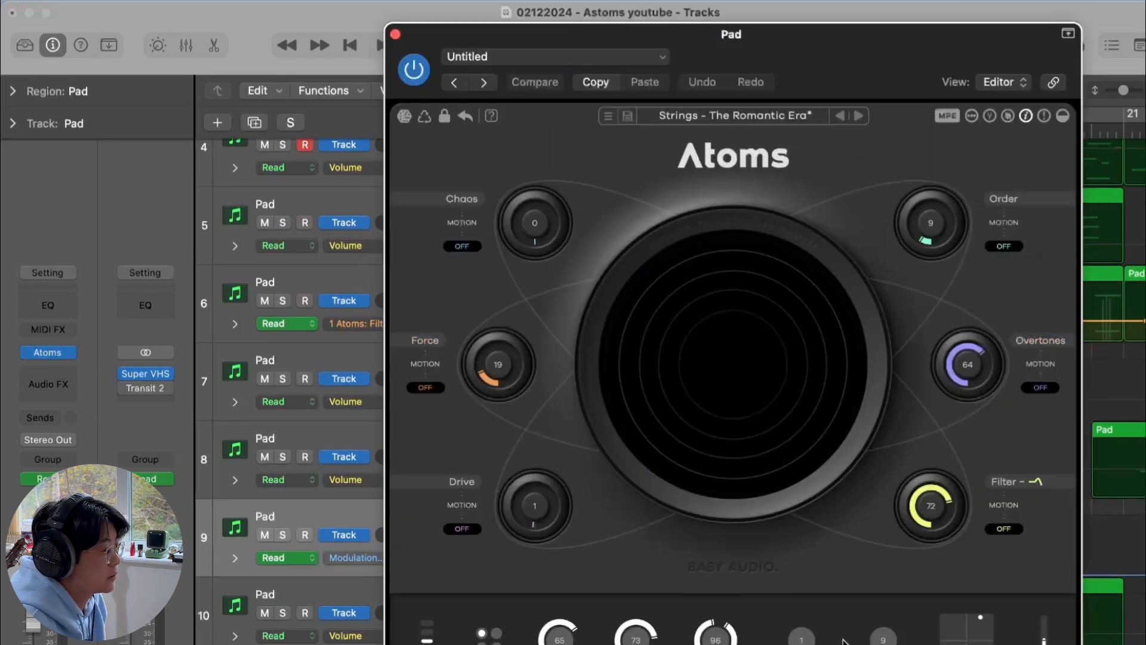
{"action": "left_click", "coordinate": [395, 35]}
Solo Pad track 9 and play it back while reviewing its Atoms plug-in window, then close it
{"action": "key", "text": "s"}
{"action": "key", "text": "space"}
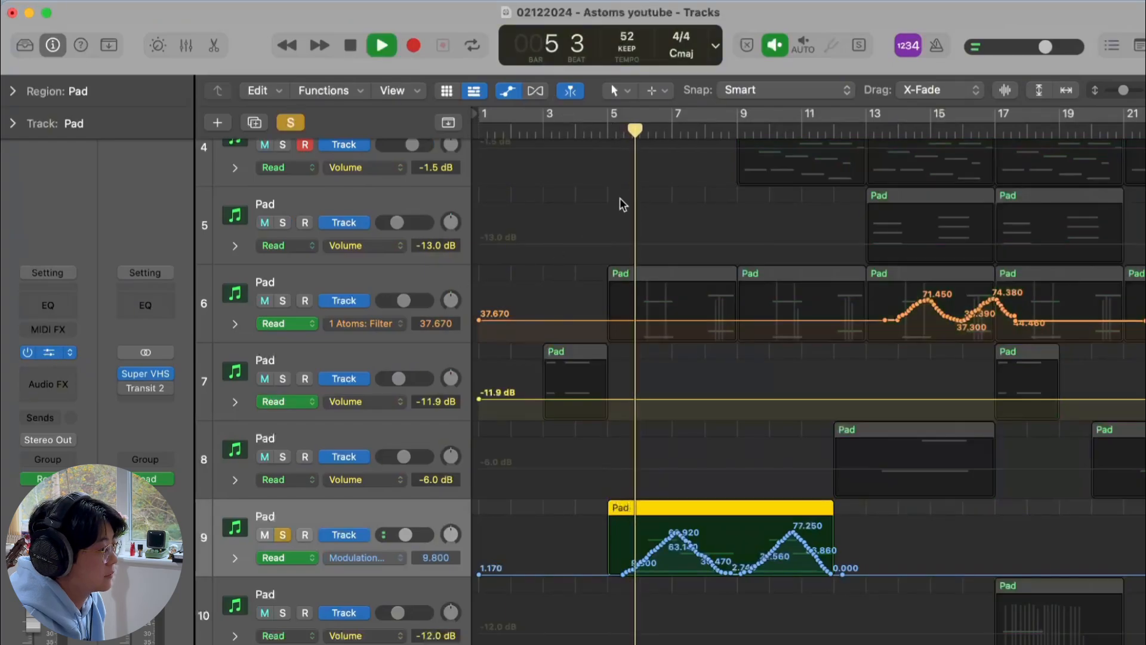
{"action": "key", "text": "v"}
{"action": "left_click_drag", "start_coordinate": [837, 63], "coordinate": [392, 69]}
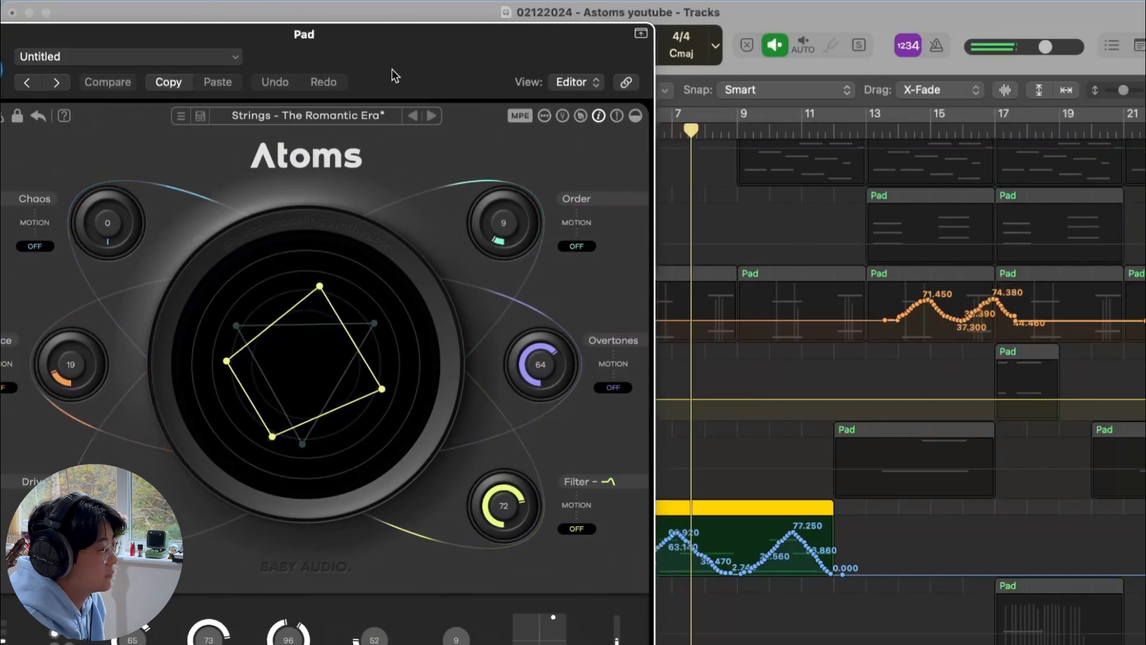
{"action": "left_click_drag", "start_coordinate": [392, 70], "coordinate": [438, 59]}
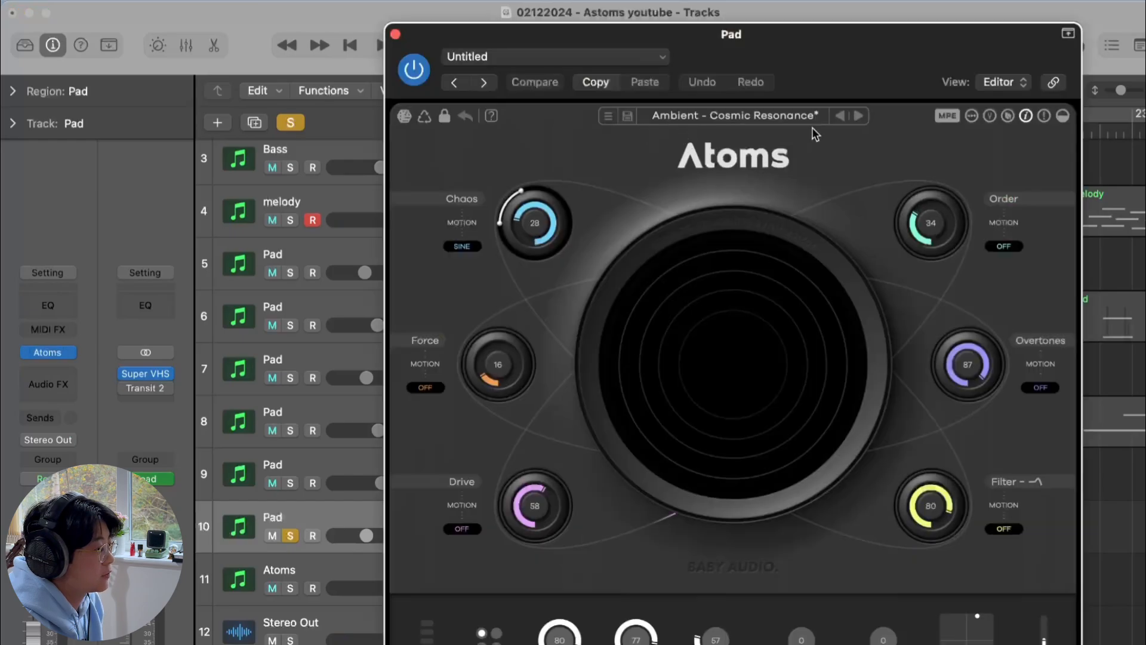
{"action": "left_click", "coordinate": [395, 33]}
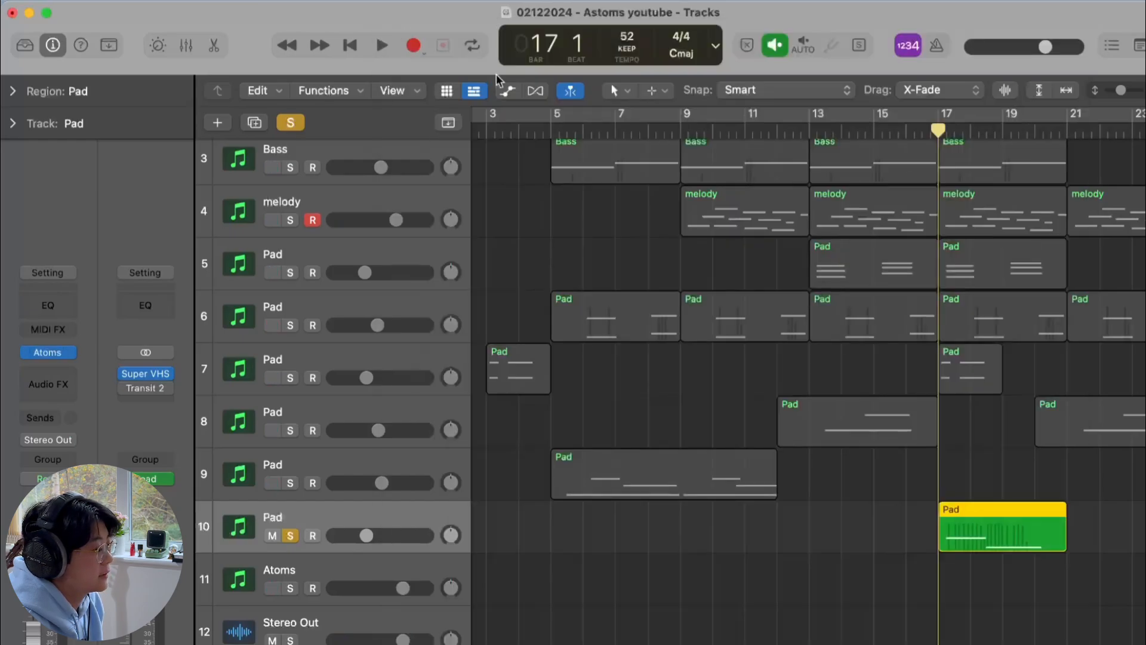
Play back the soloed Pad track 10 across the arrangement, then clear all solos
{"action": "key", "text": "space"}
{"action": "scroll", "coordinate": [725, 463], "scroll_direction": "right", "scroll_amount": 3}
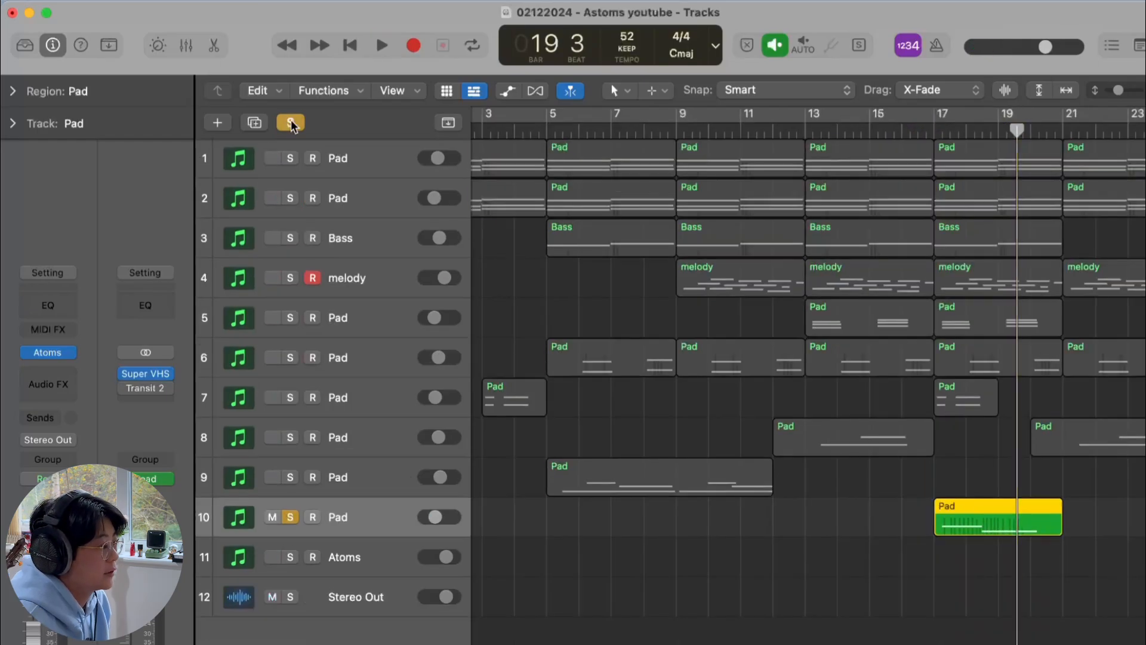
{"action": "left_click", "coordinate": [291, 123]}
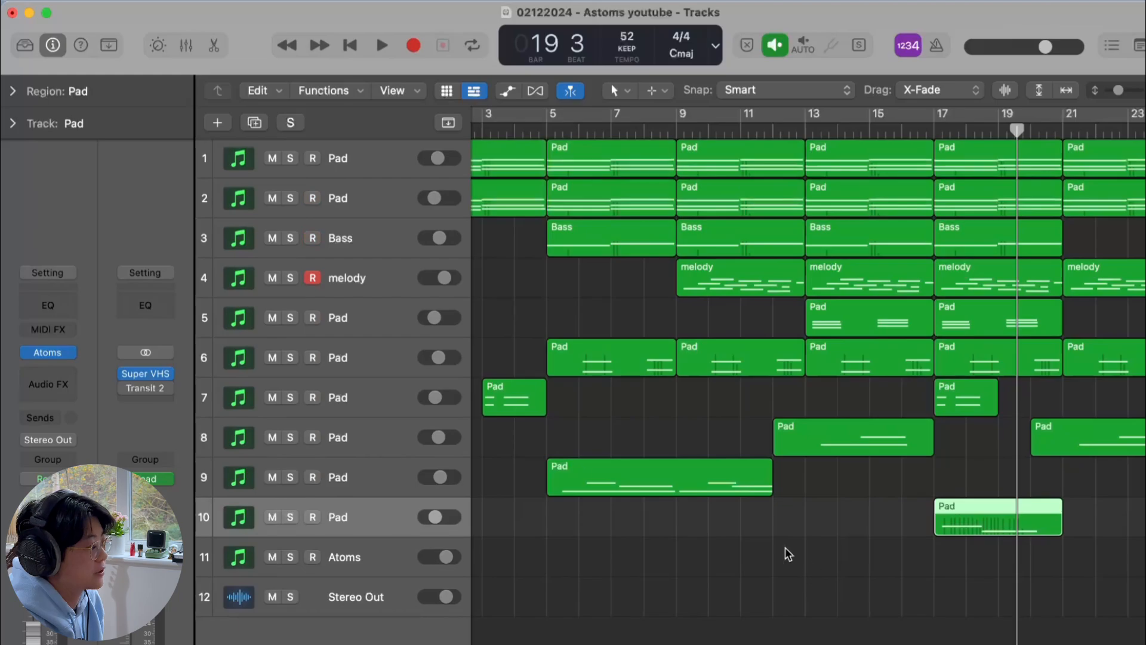
Select the Stereo Out track and open its Super VHS plug-in
{"action": "left_click", "coordinate": [375, 553]}
{"action": "left_click", "coordinate": [351, 597]}
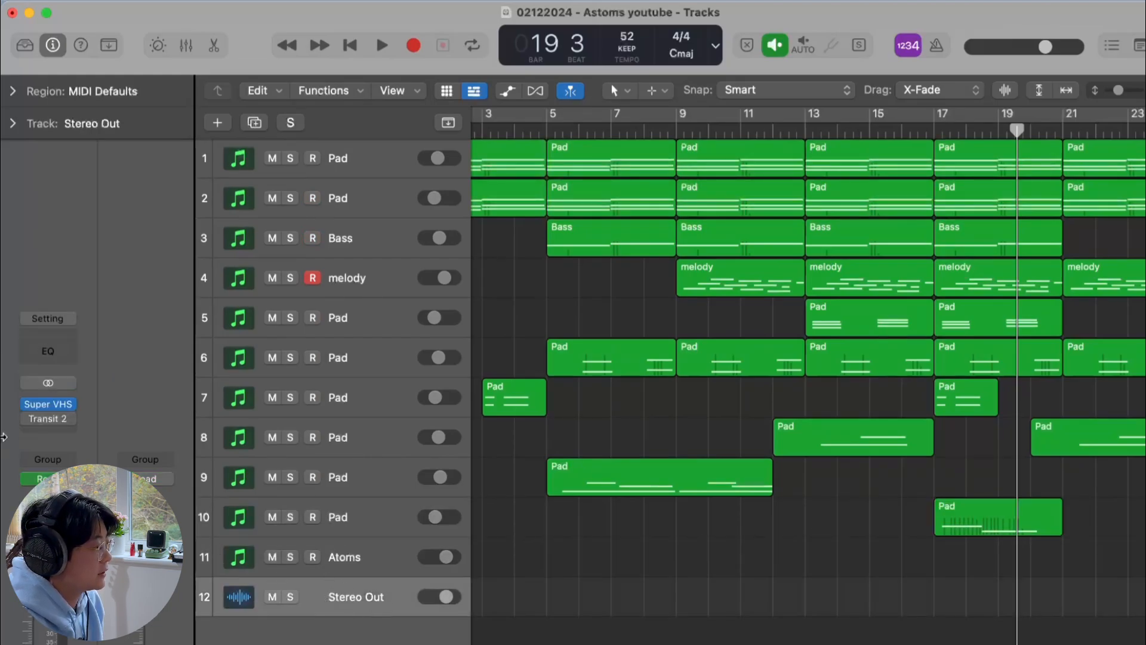
{"action": "left_click", "coordinate": [27, 421]}
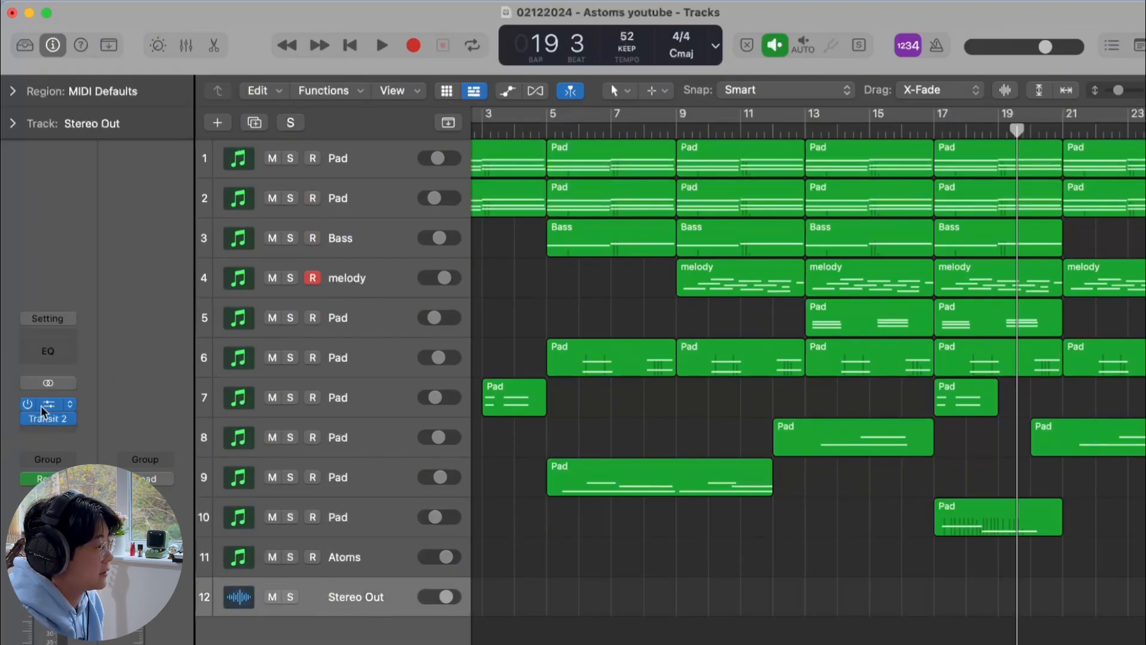
{"action": "left_click", "coordinate": [44, 407]}
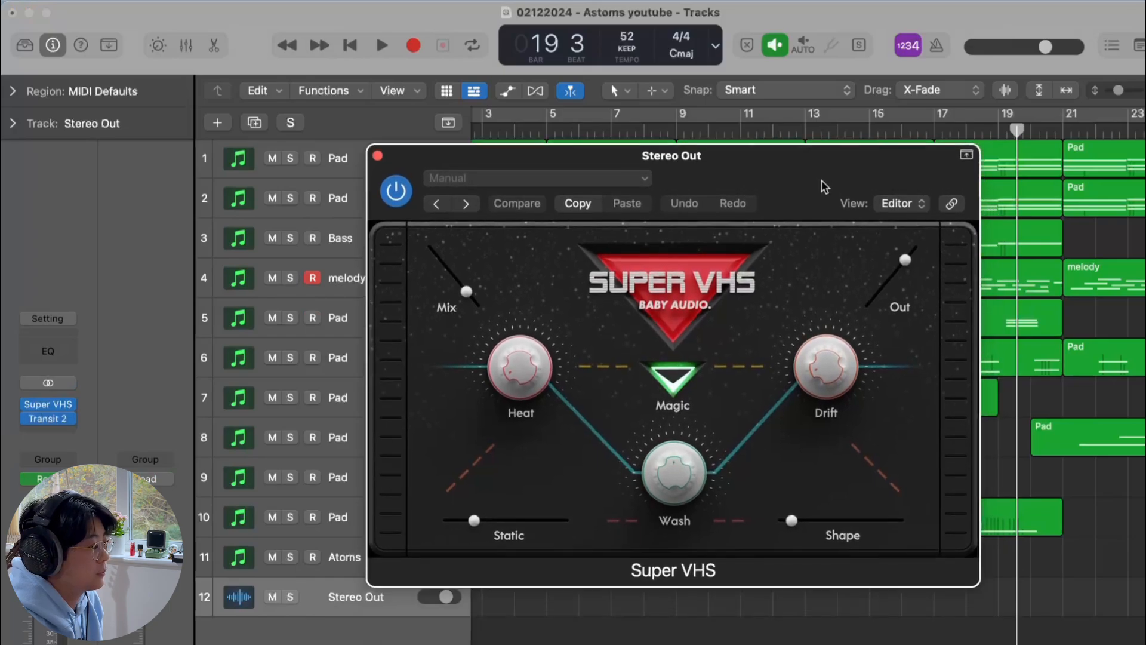
Compare the Stereo Out's Super VHS plug-in bypassed and active while playing from bar 13, then close it
{"action": "left_click_drag", "start_coordinate": [763, 202], "coordinate": [761, 183]}
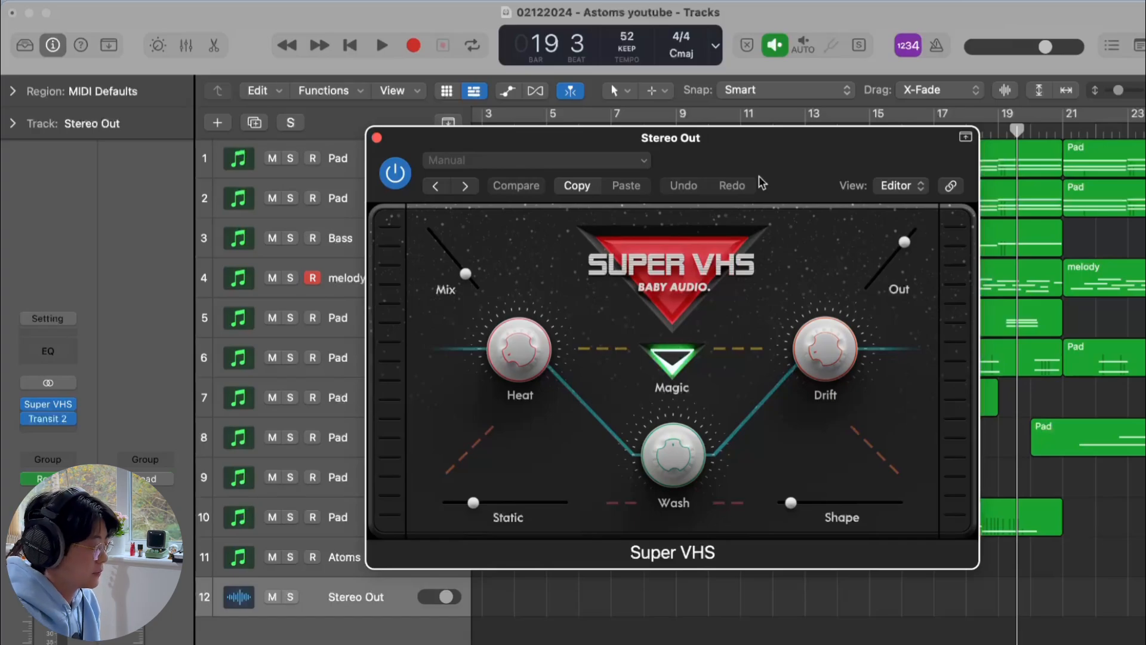
{"action": "left_click_drag", "start_coordinate": [761, 183], "coordinate": [755, 180]}
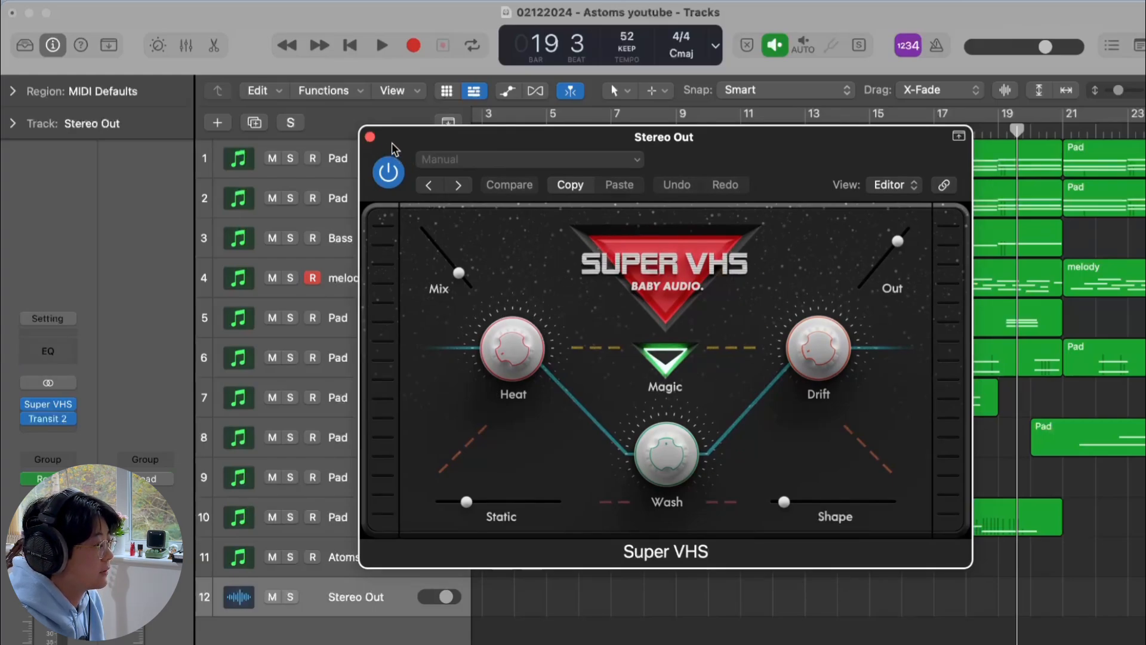
{"action": "left_click_drag", "start_coordinate": [415, 144], "coordinate": [278, 218]}
{"action": "left_click", "coordinate": [817, 129]}
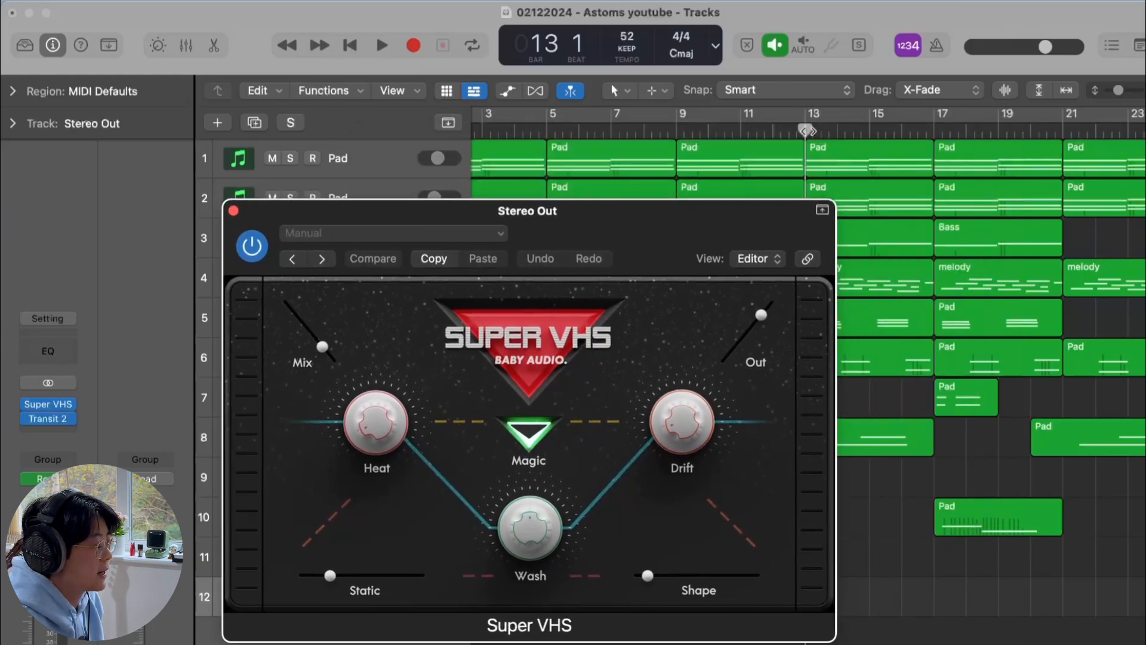
{"action": "left_click", "coordinate": [250, 250]}
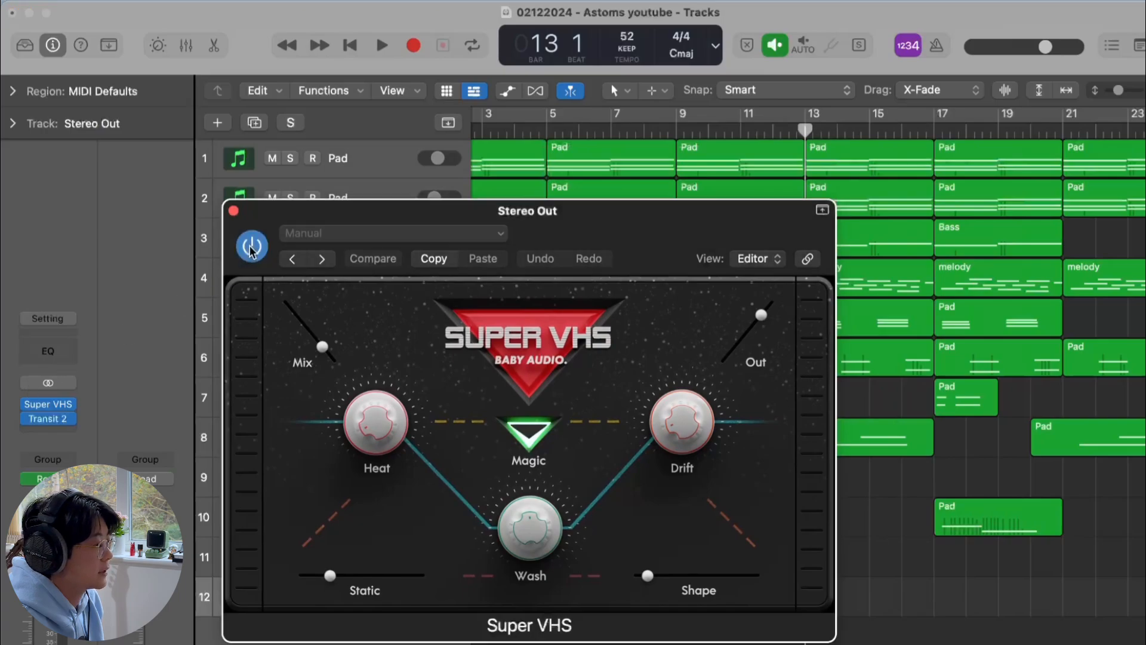
{"action": "left_click_drag", "start_coordinate": [683, 213], "coordinate": [605, 102]}
{"action": "key", "text": "space"}
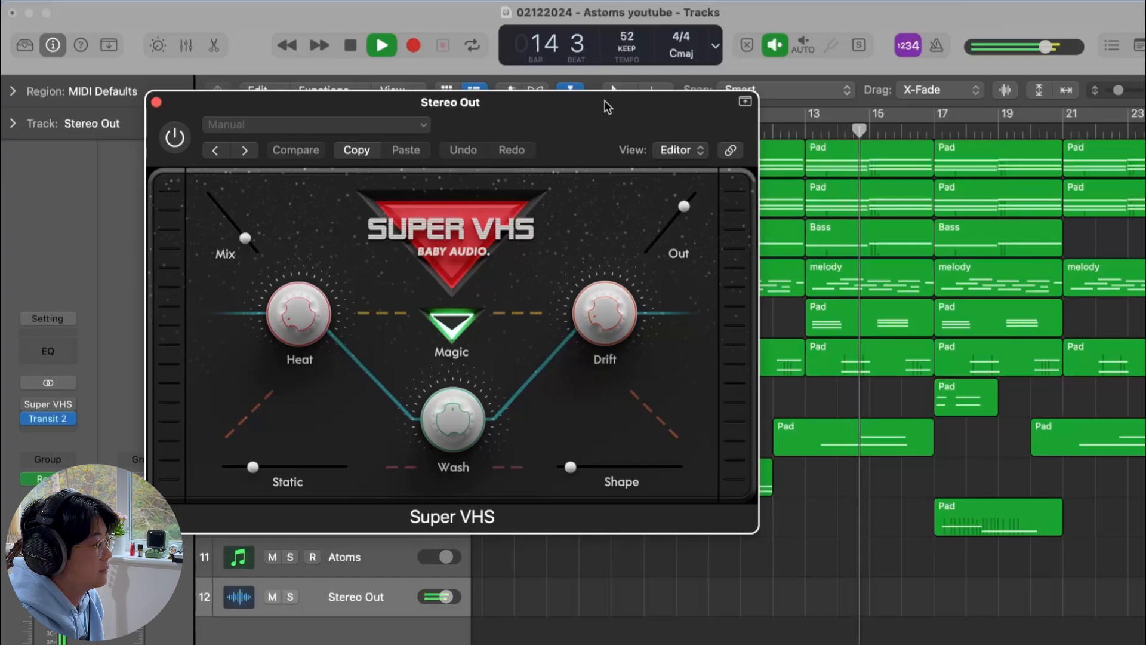
{"action": "left_click", "coordinate": [174, 139]}
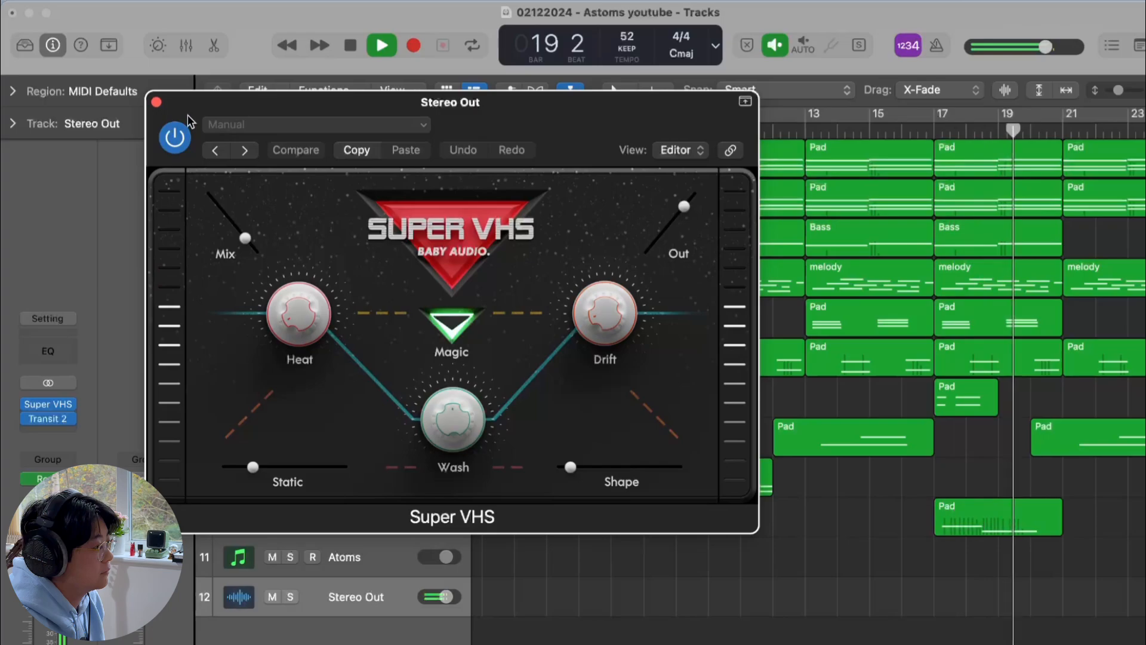
{"action": "left_click", "coordinate": [157, 102]}
{"action": "key", "text": "space"}
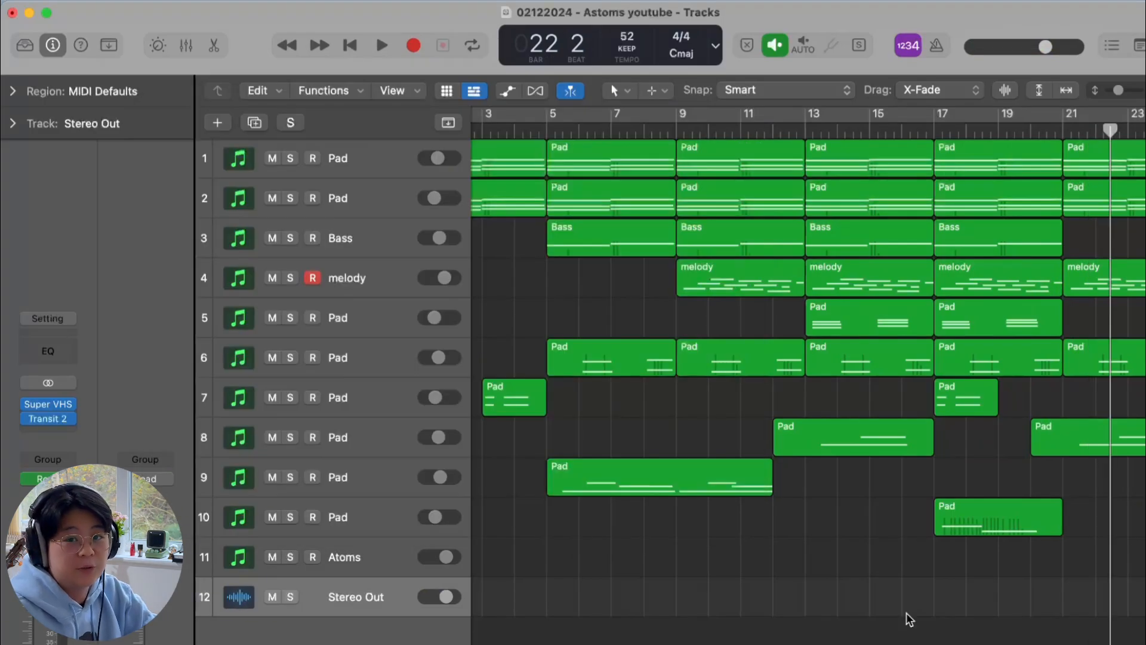